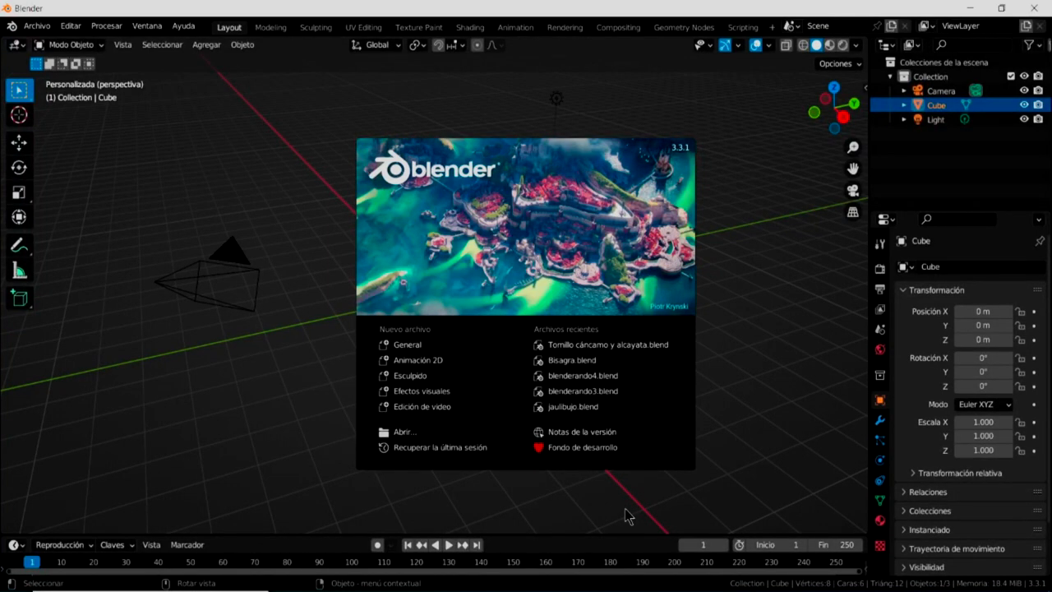
- Close the splash screen, add a cylinder at the origin, and delete the default cube
click(259, 427)
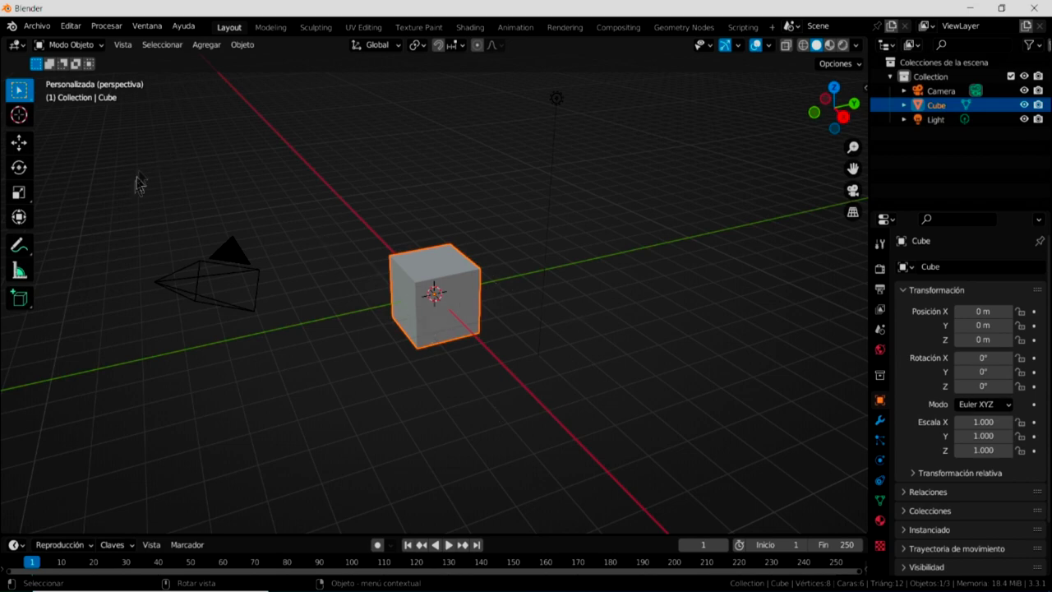
click(207, 46)
mouse_move(219, 61)
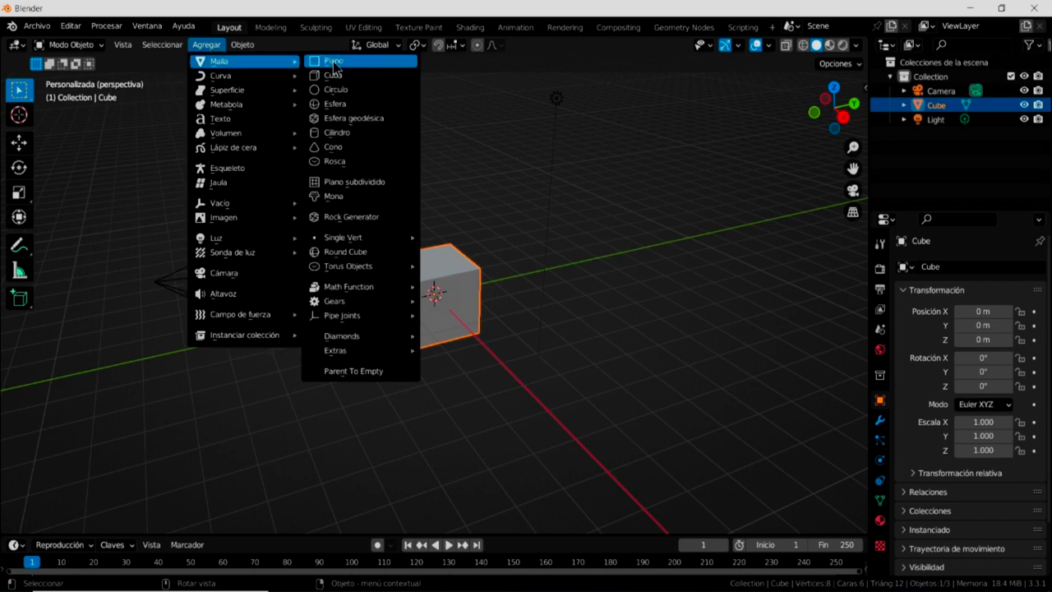
click(337, 133)
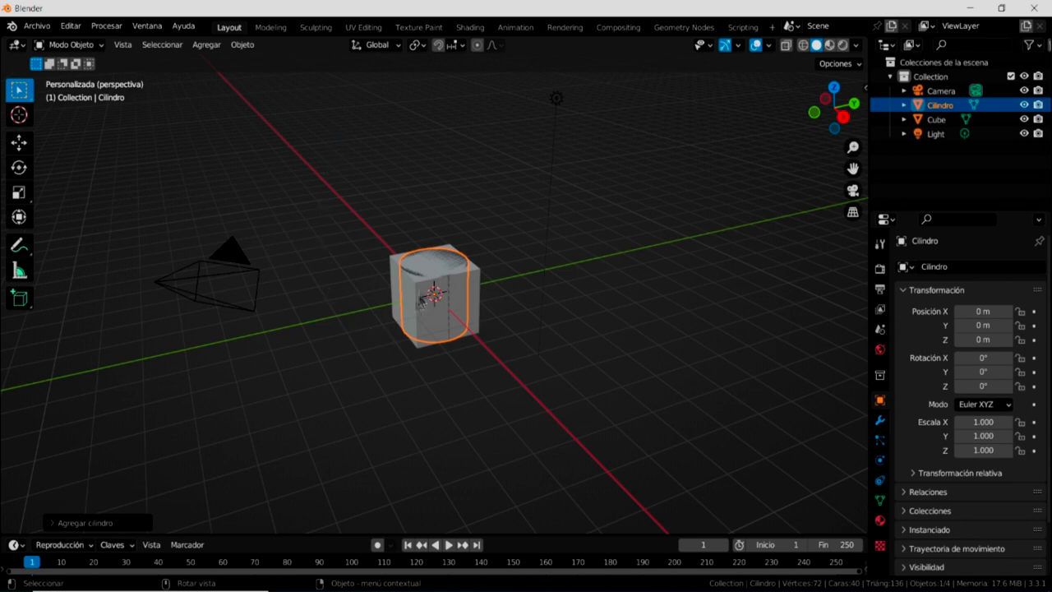
click(478, 296)
key(Delete)
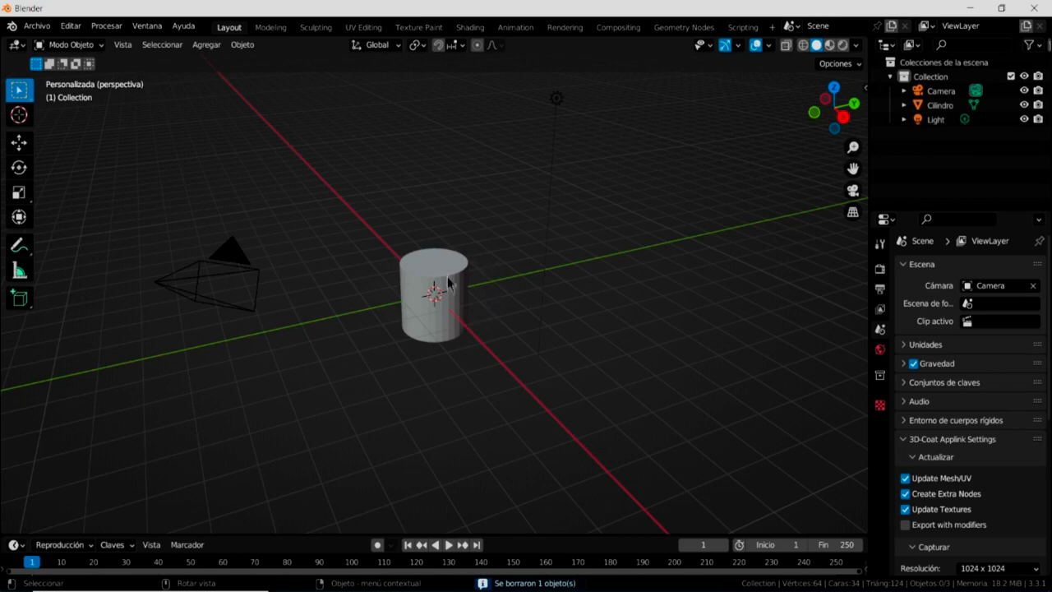
- Scale the cylinder into a thin rod (0.189, 0.189, 1.457) and raise it to Z 2.3694 m
click(449, 287)
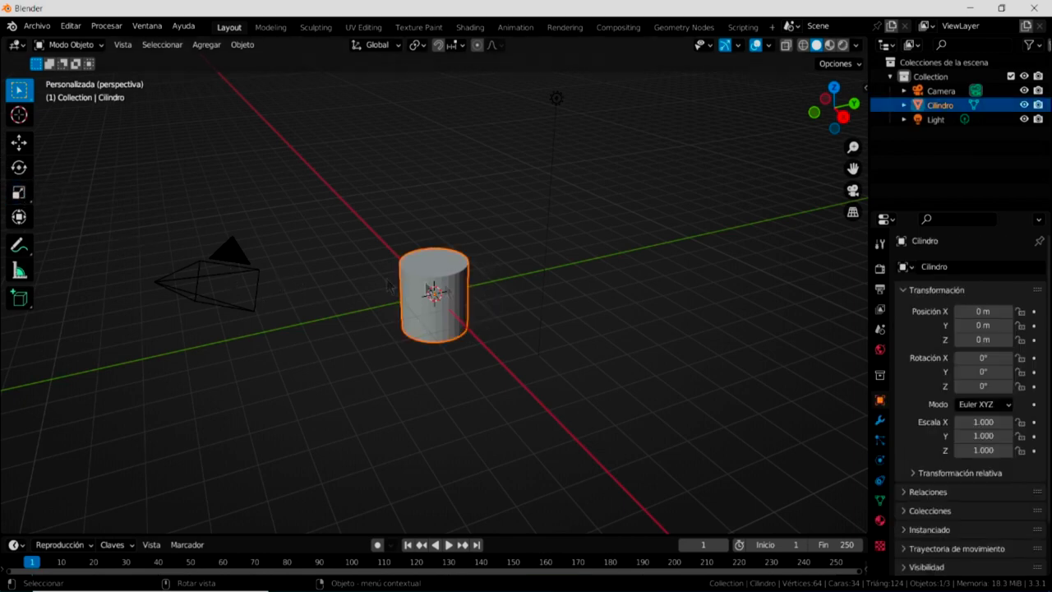
click(18, 193)
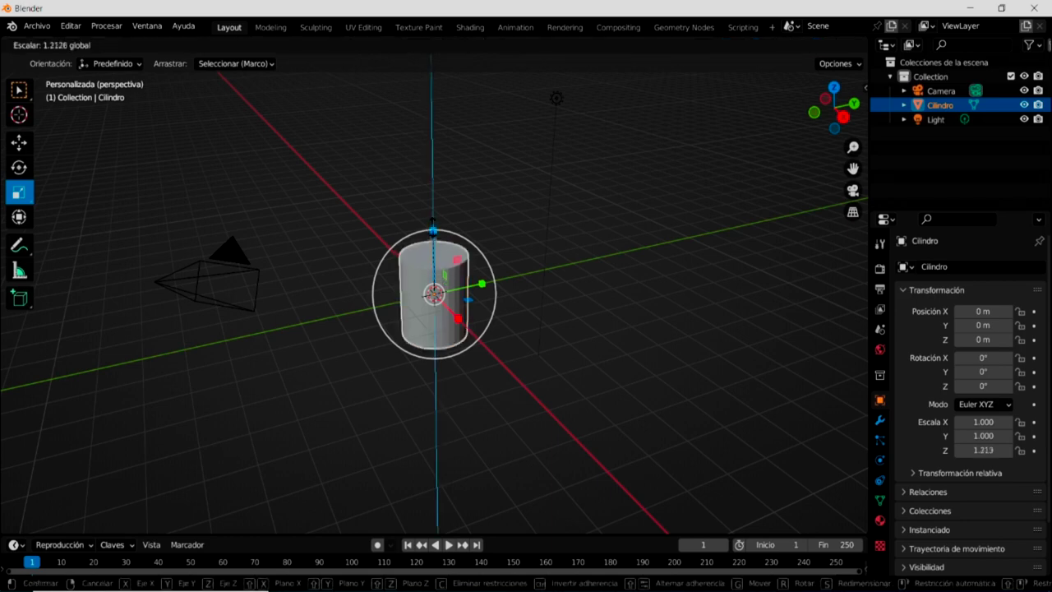
drag(432, 242, 421, 567)
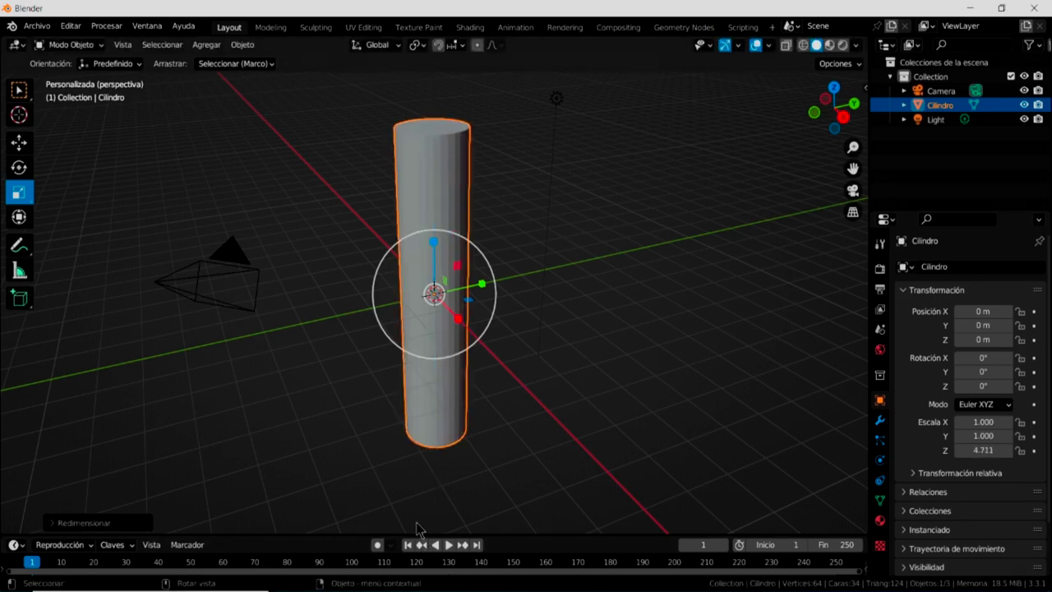
drag(433, 242, 435, 212)
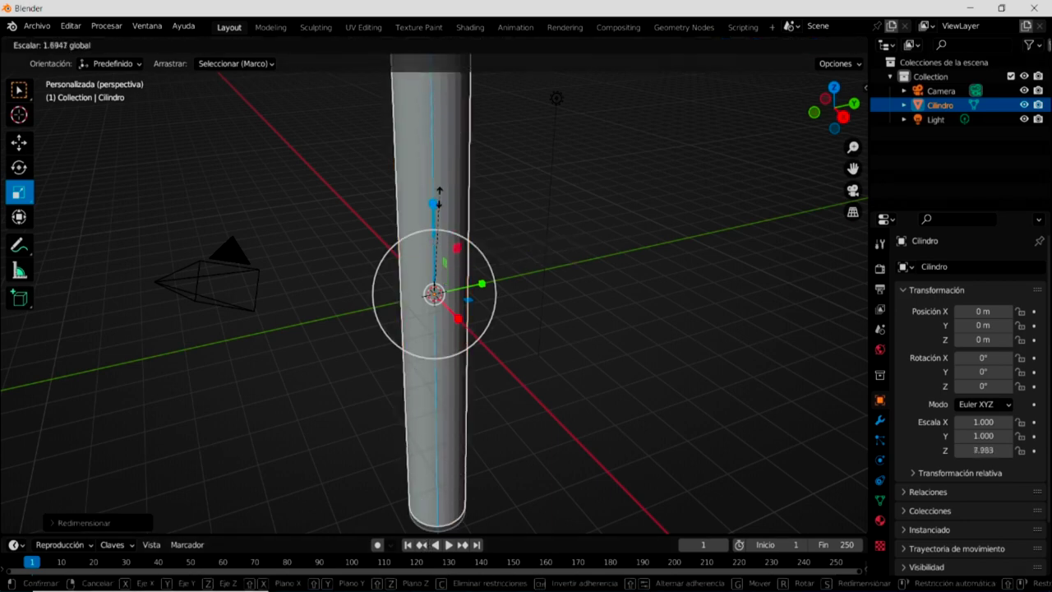
drag(479, 251, 471, 261)
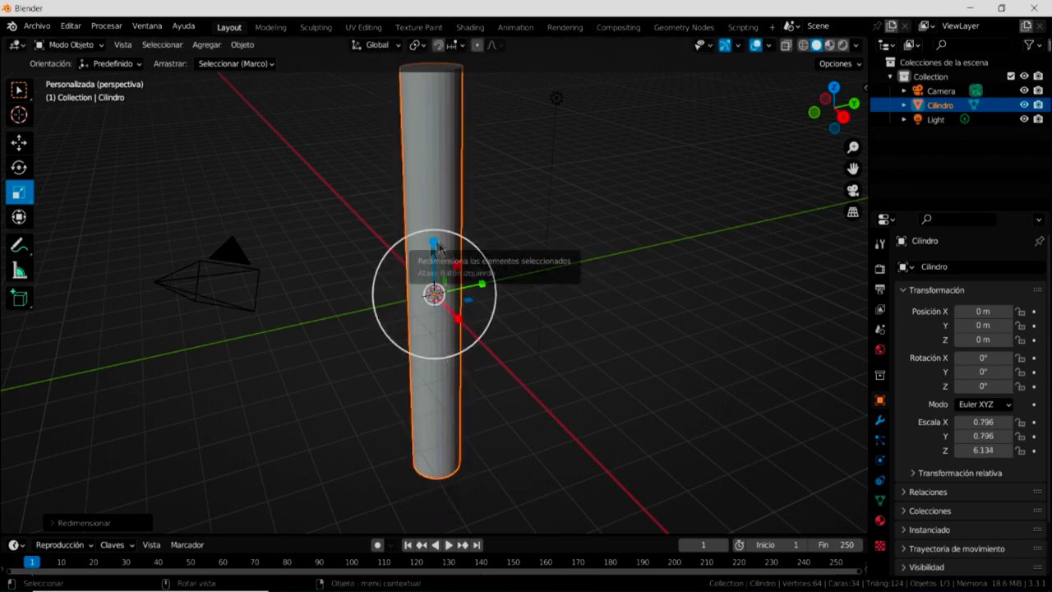
drag(487, 256, 451, 276)
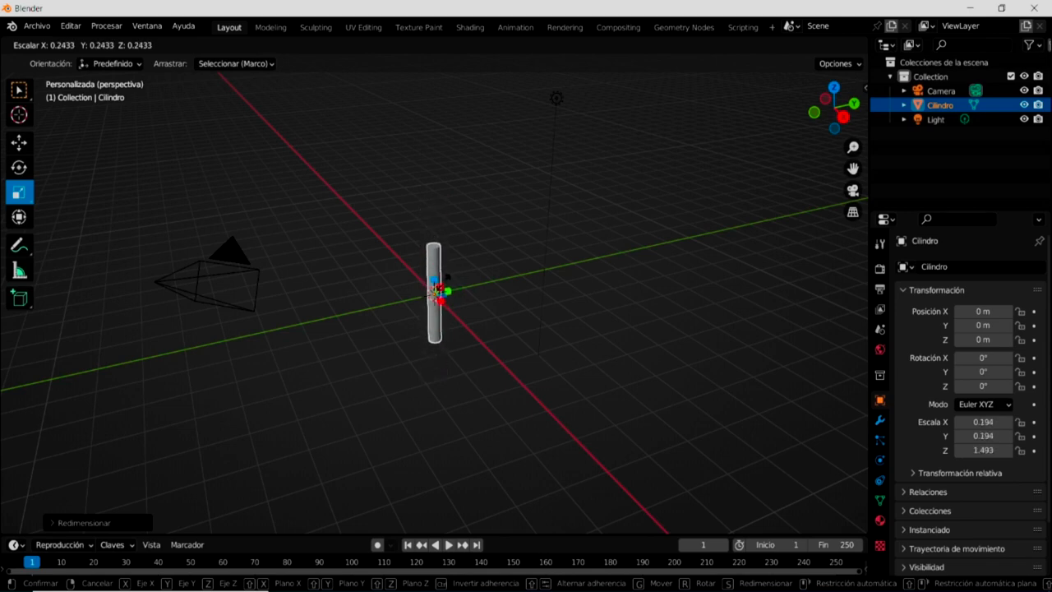
drag(450, 278, 445, 288)
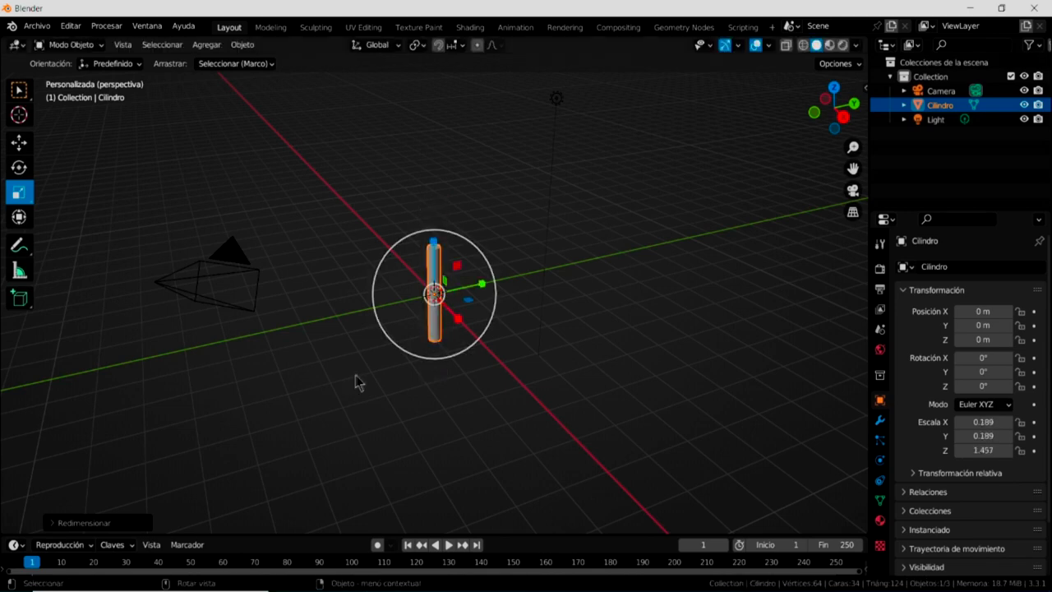
click(19, 143)
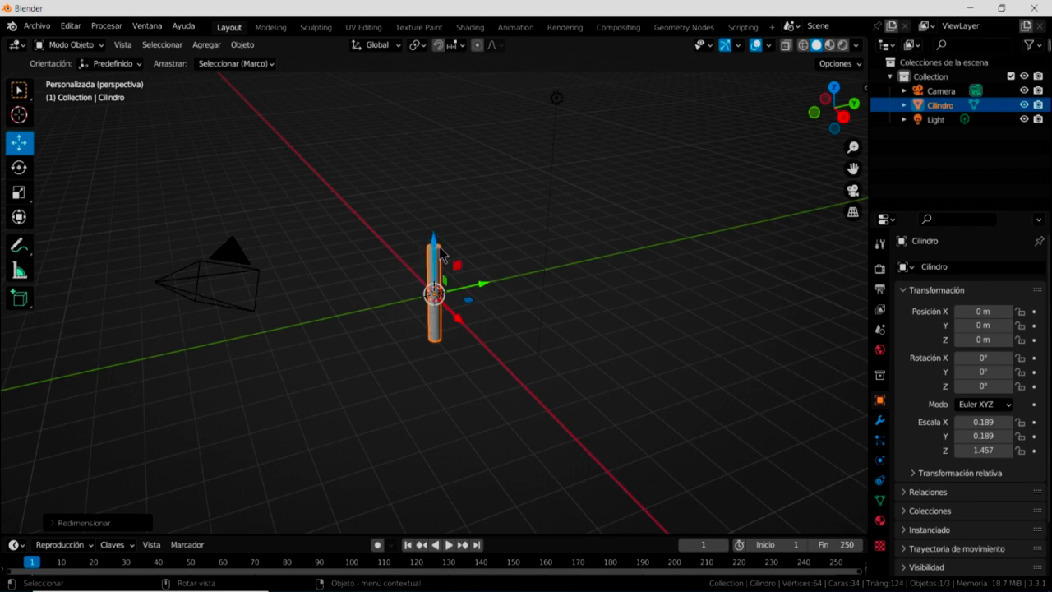
drag(435, 245, 435, 162)
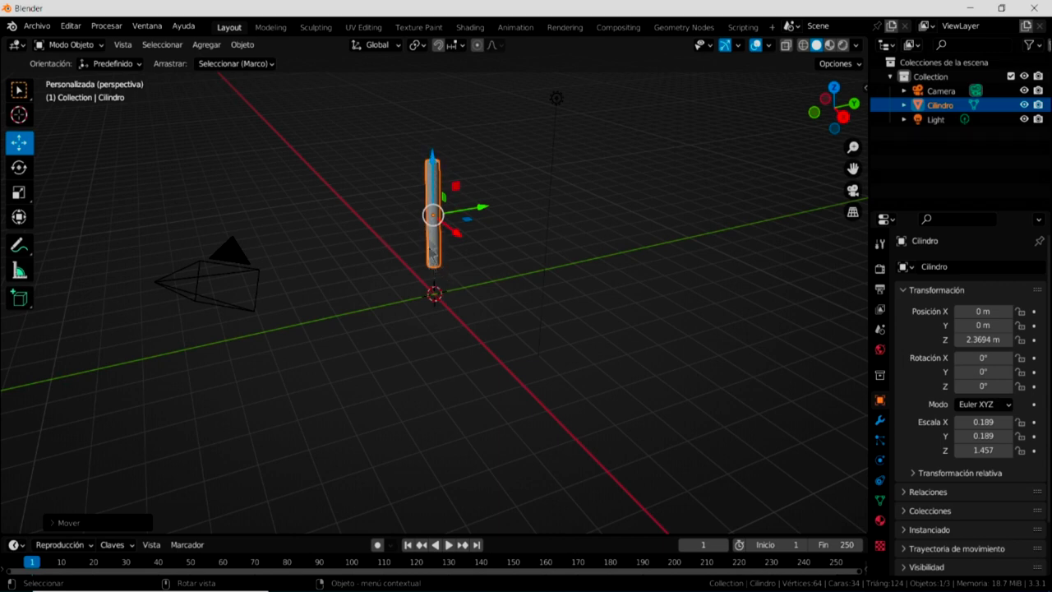
- Put the rod in Edit Mode and check its front, top and side views, ending in front view
click(87, 48)
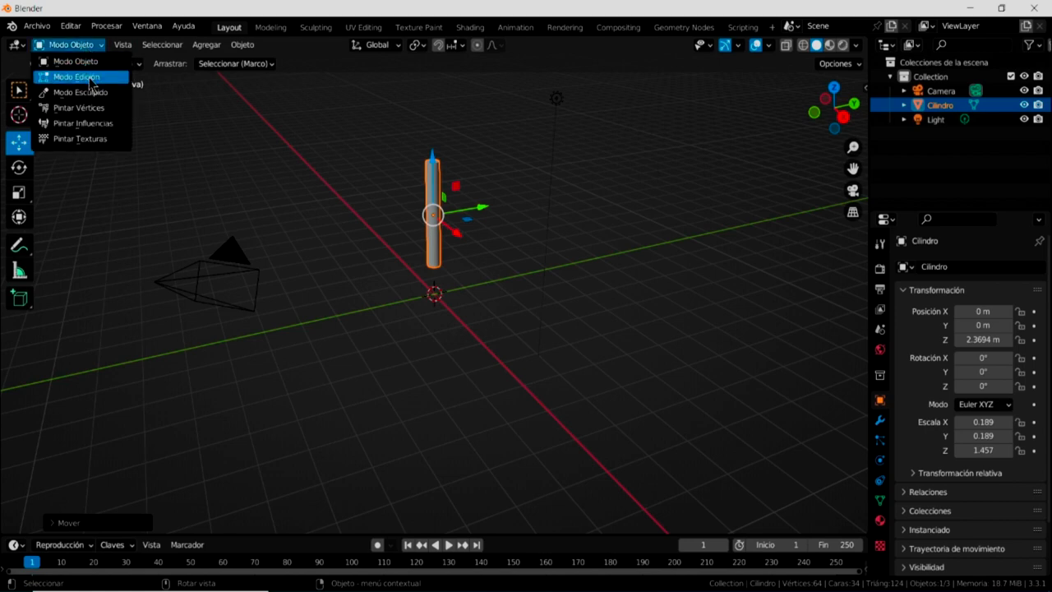
click(91, 82)
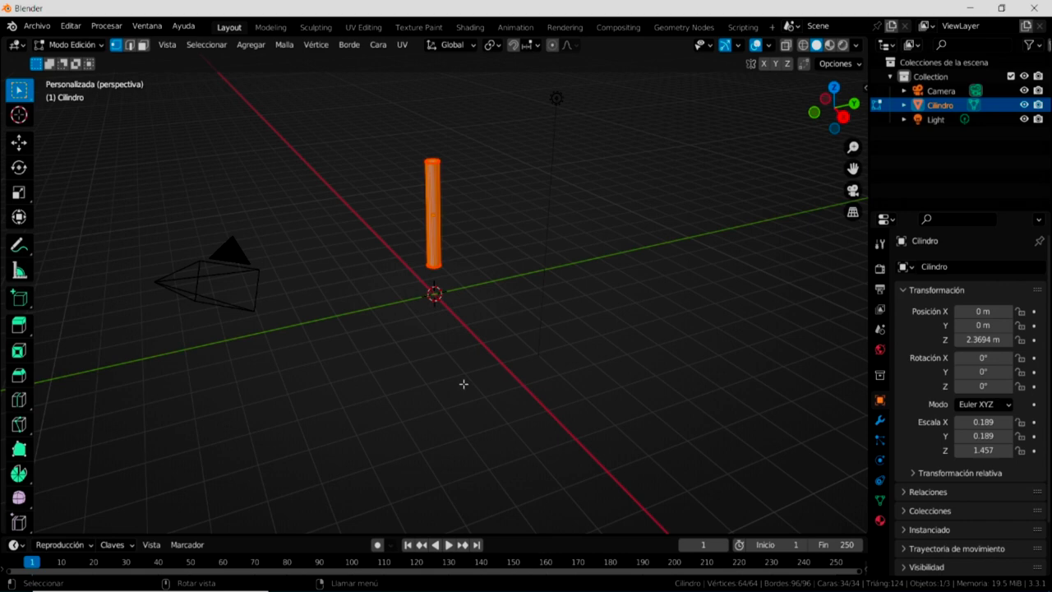
key(KP_1)
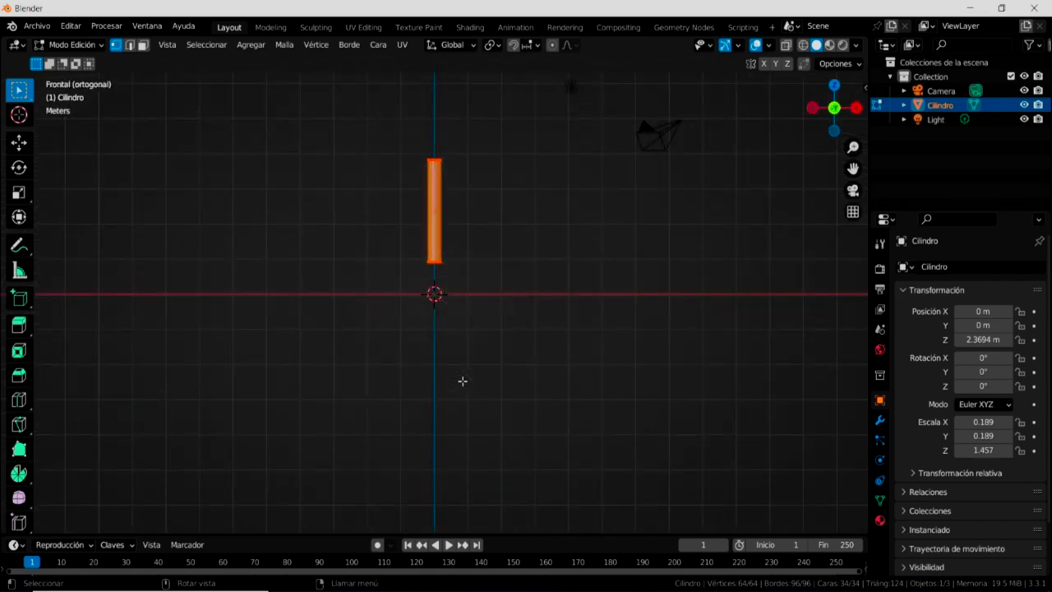
key(KP_7)
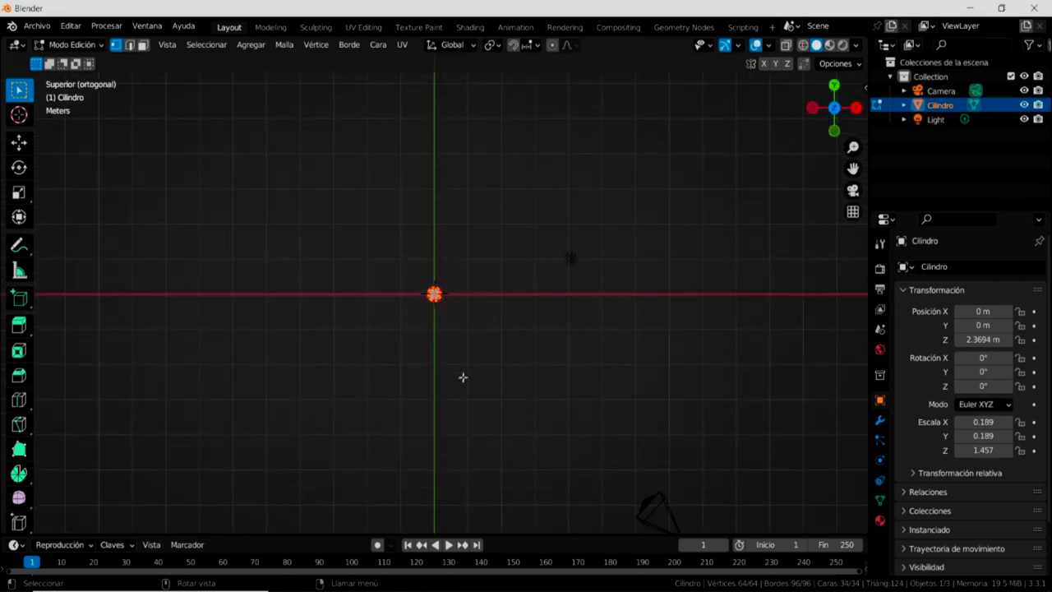
key(KP_3)
key(ctrl+KP_3)
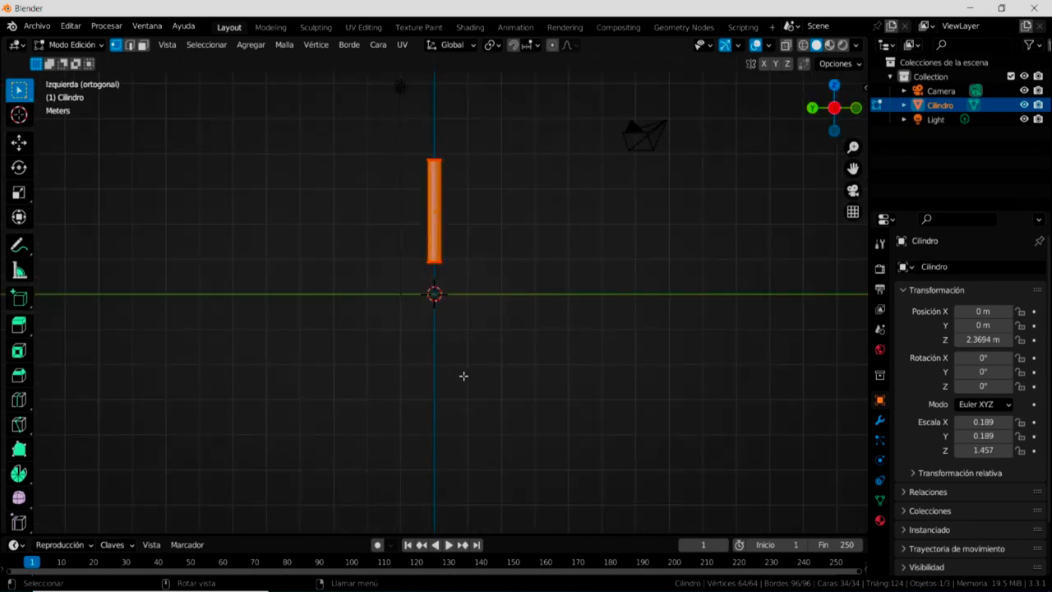
key(KP_1)
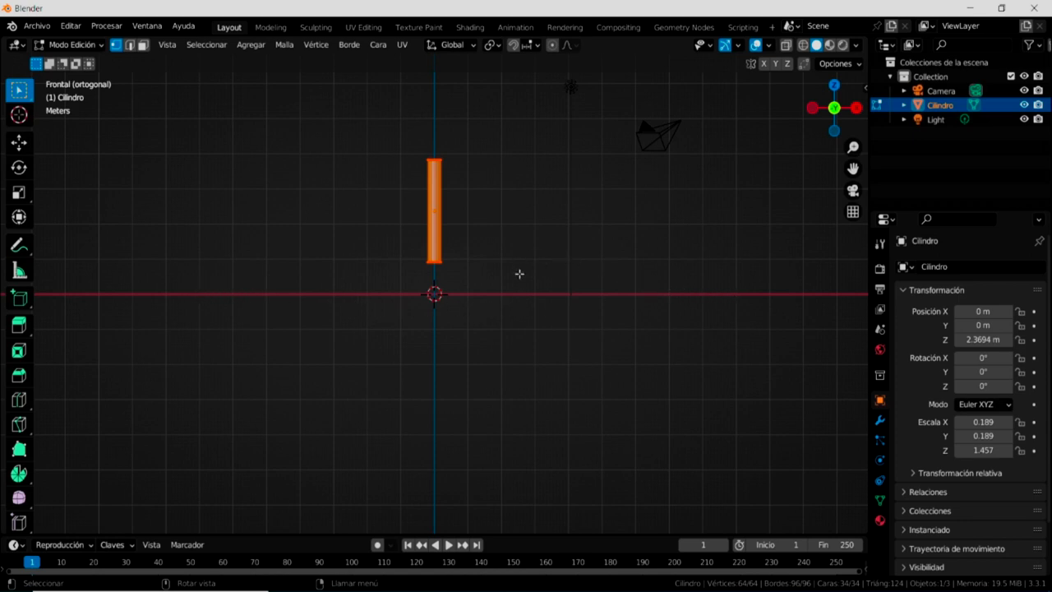
middle_drag(528, 314, 485, 329)
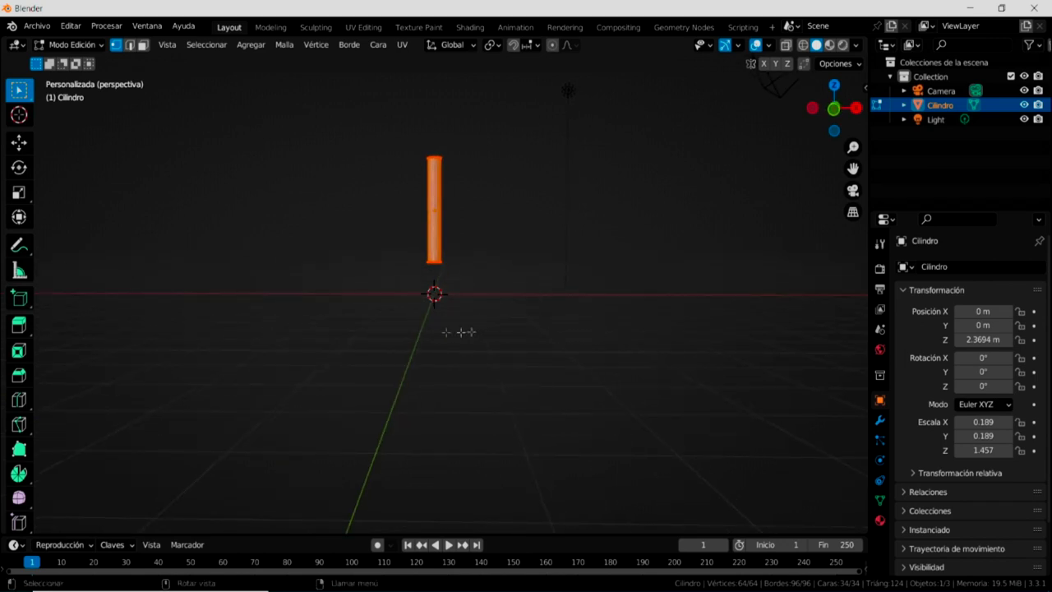
key(KP_1)
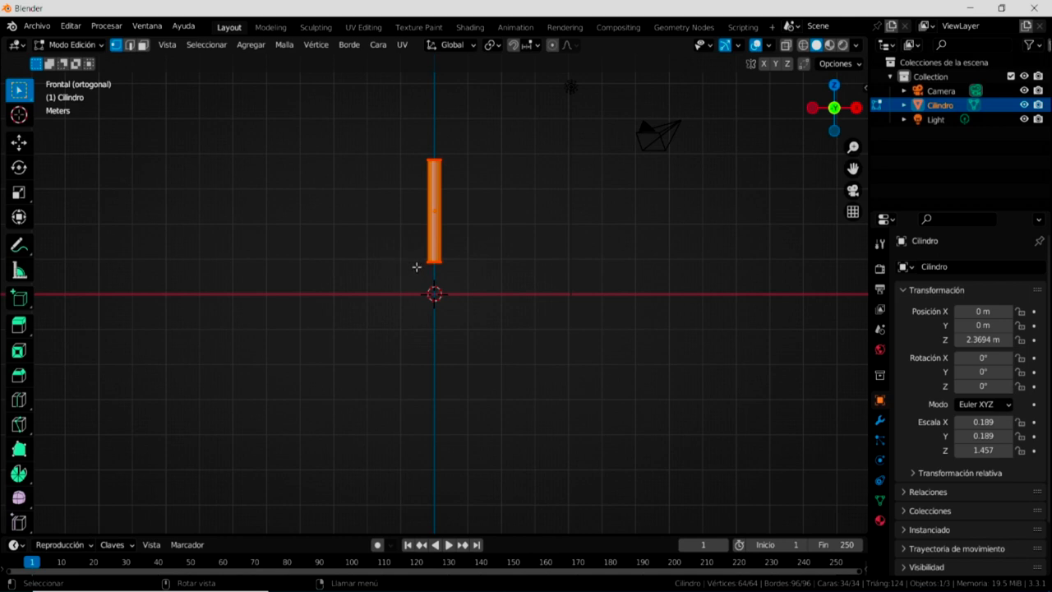
- Box-select the rod's bottom vertex ring and begin extruding it downward
middle_drag(419, 277, 422, 281)
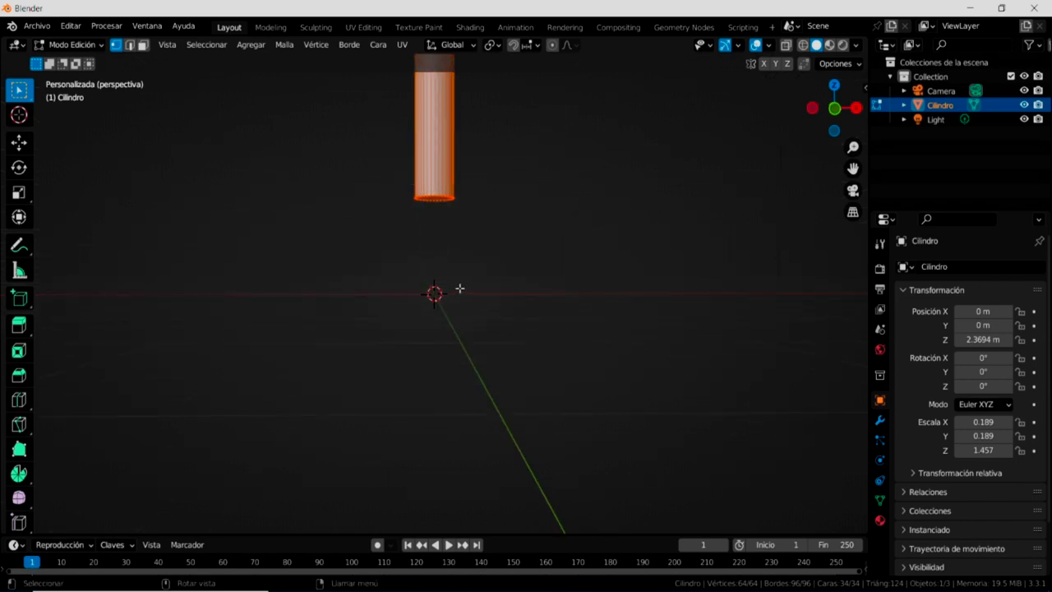
mouse_move(477, 321)
middle_down()
mouse_move(496, 379)
mouse_move(484, 370)
middle_up()
scroll(455, 307, up, 5)
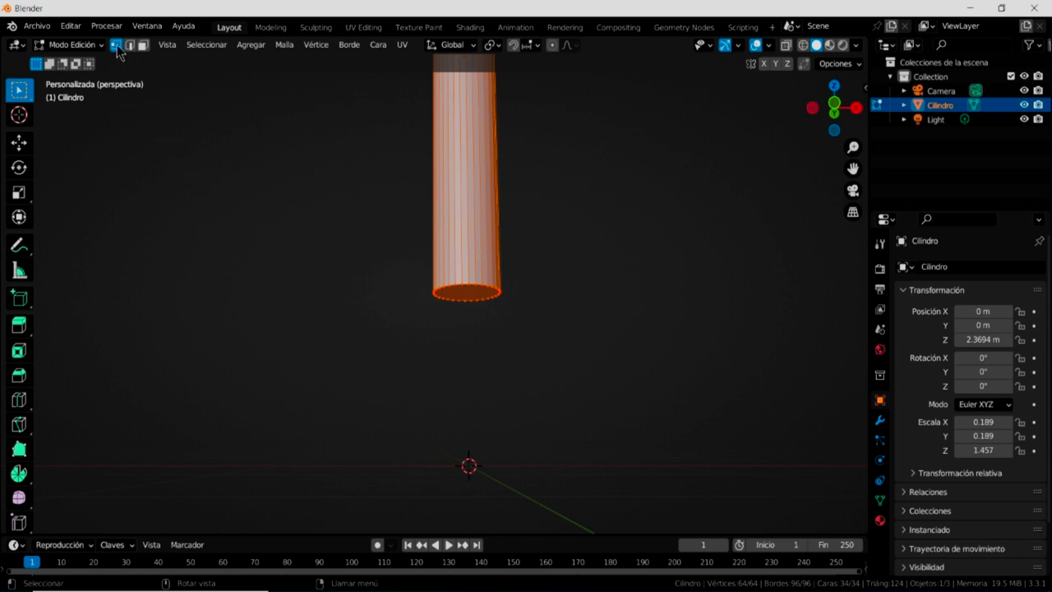
click(377, 363)
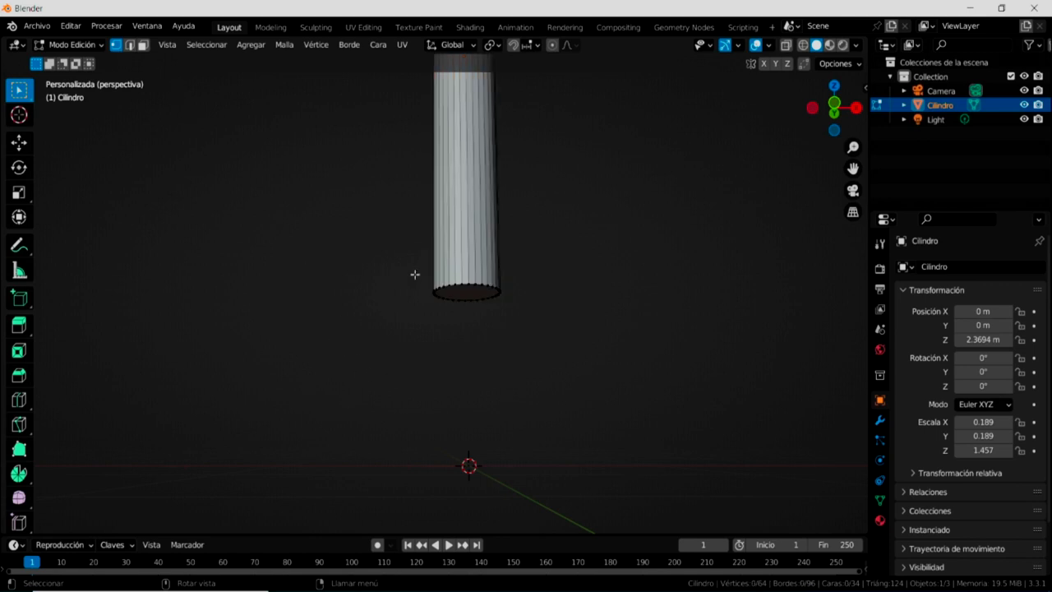
drag(411, 266, 530, 329)
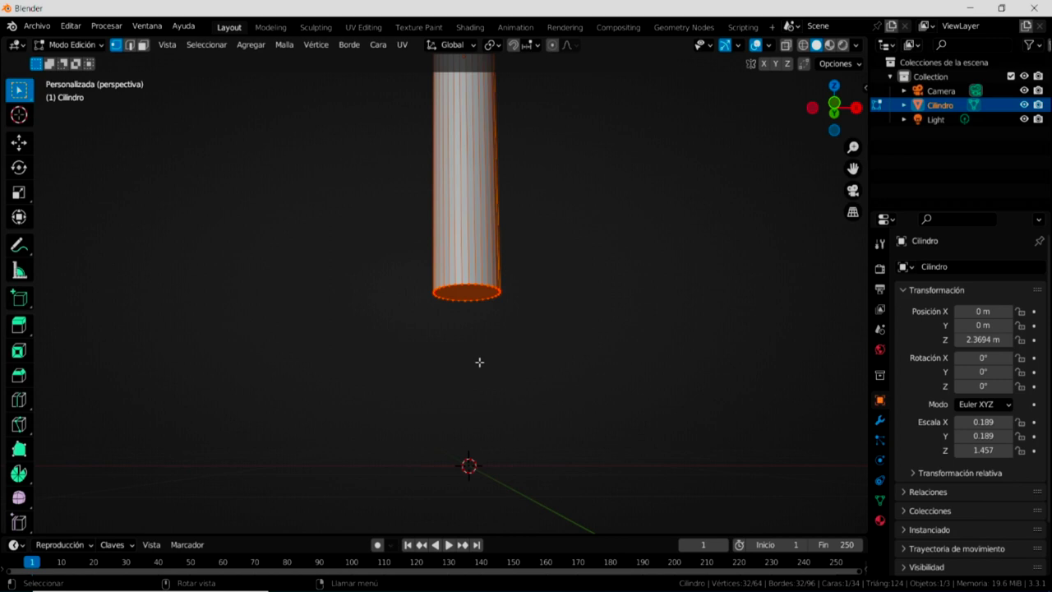
key(e)
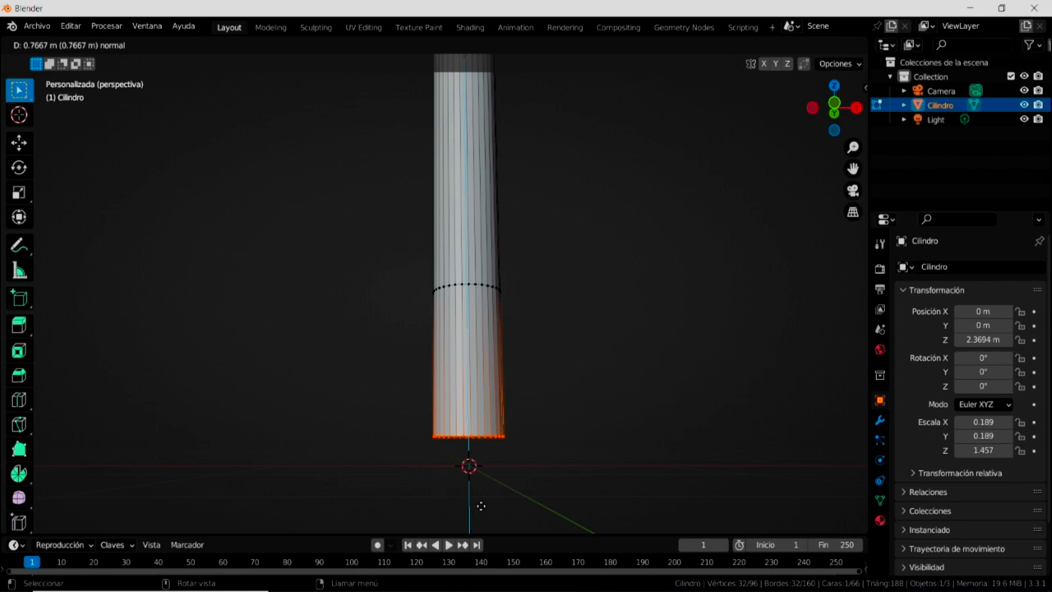
- Fix the extrusion at about 0.77 m down and scale the new bottom ring to 0.1017 for a point
click(481, 506)
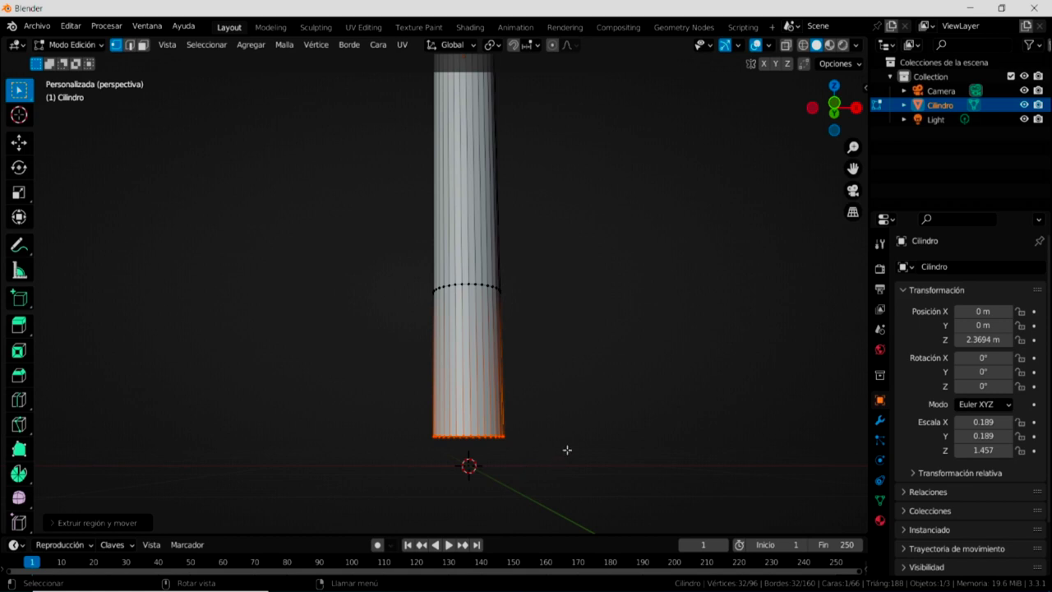
key(s)
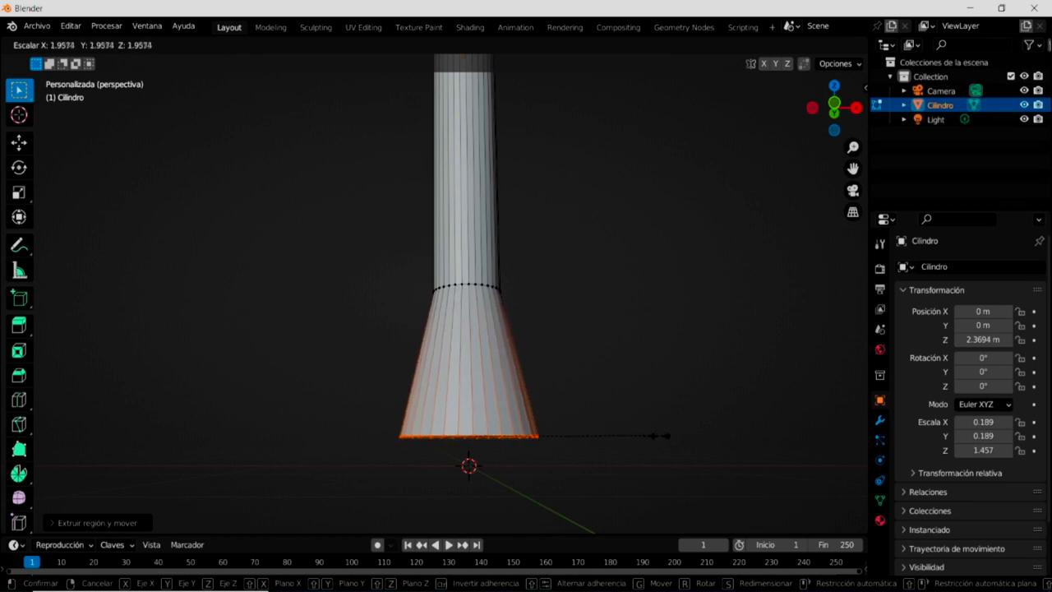
click(478, 442)
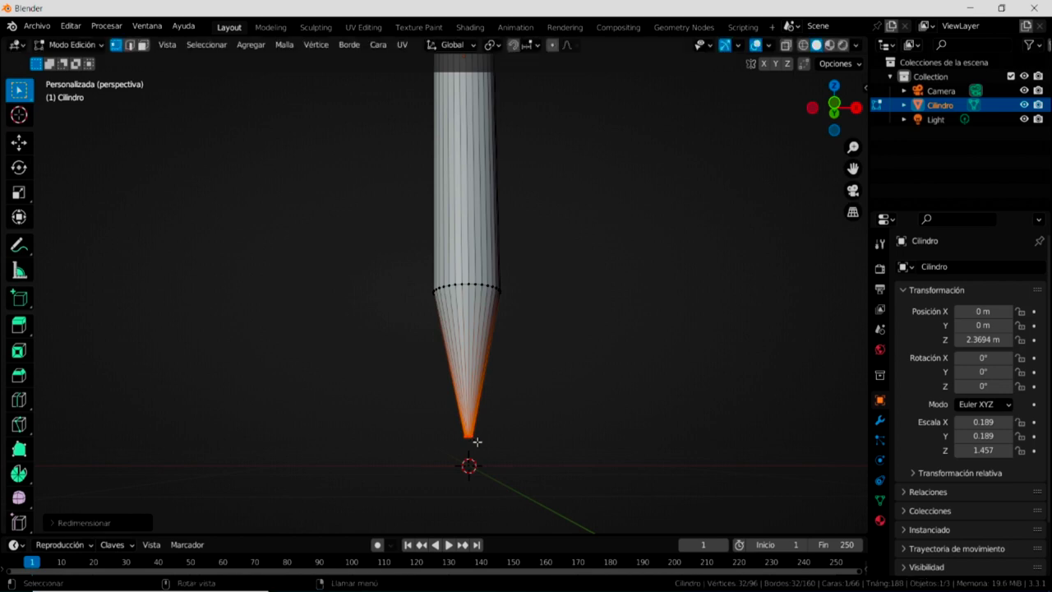
mouse_move(583, 326)
middle_down()
mouse_move(578, 290)
mouse_move(582, 456)
mouse_move(579, 414)
middle_up()
middle_drag(515, 309, 512, 353)
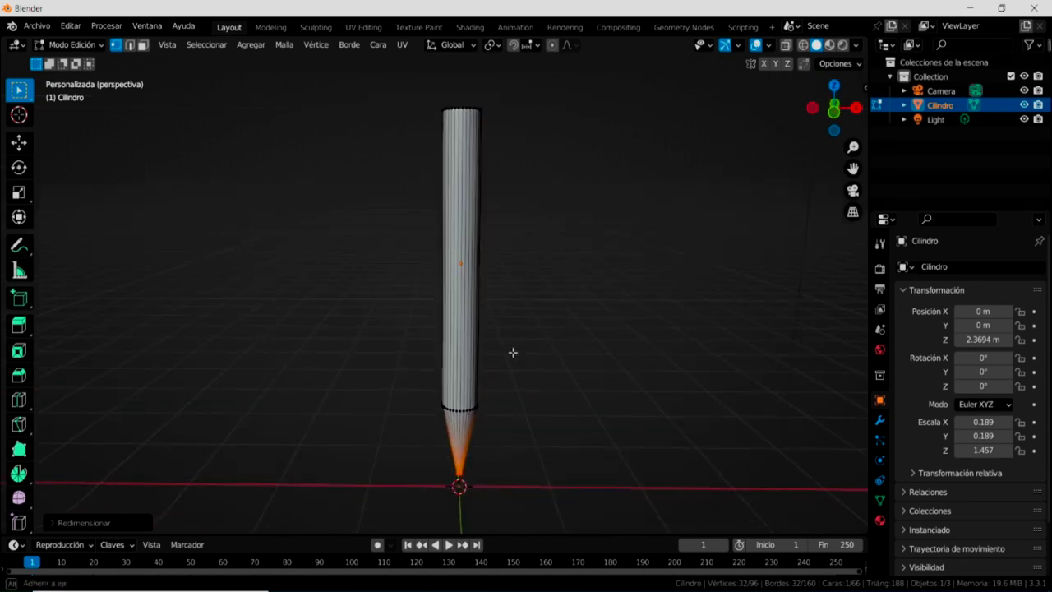
shift+middle_drag(525, 294, 531, 359)
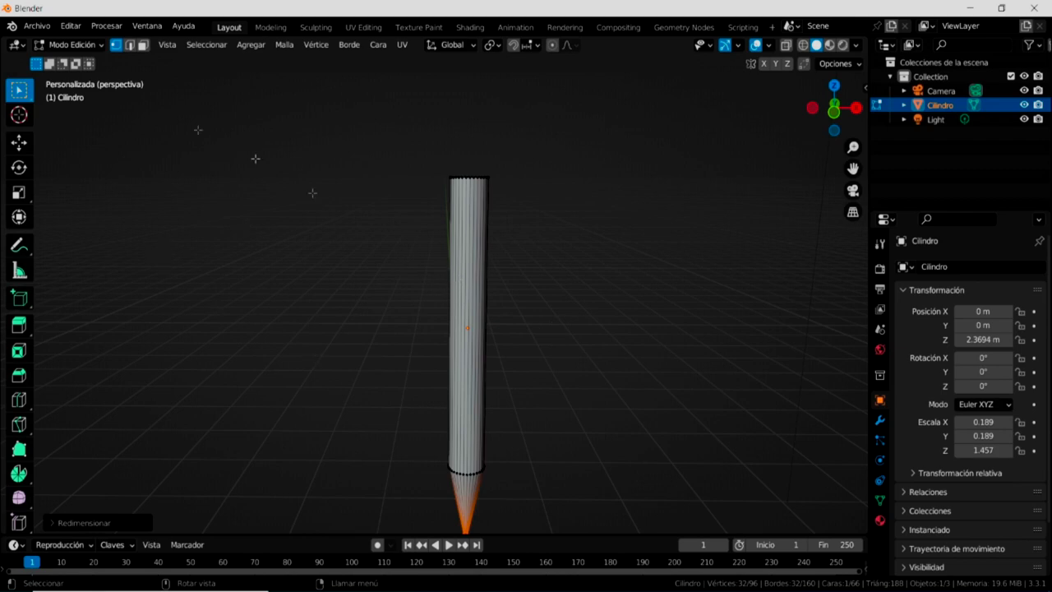
click(143, 47)
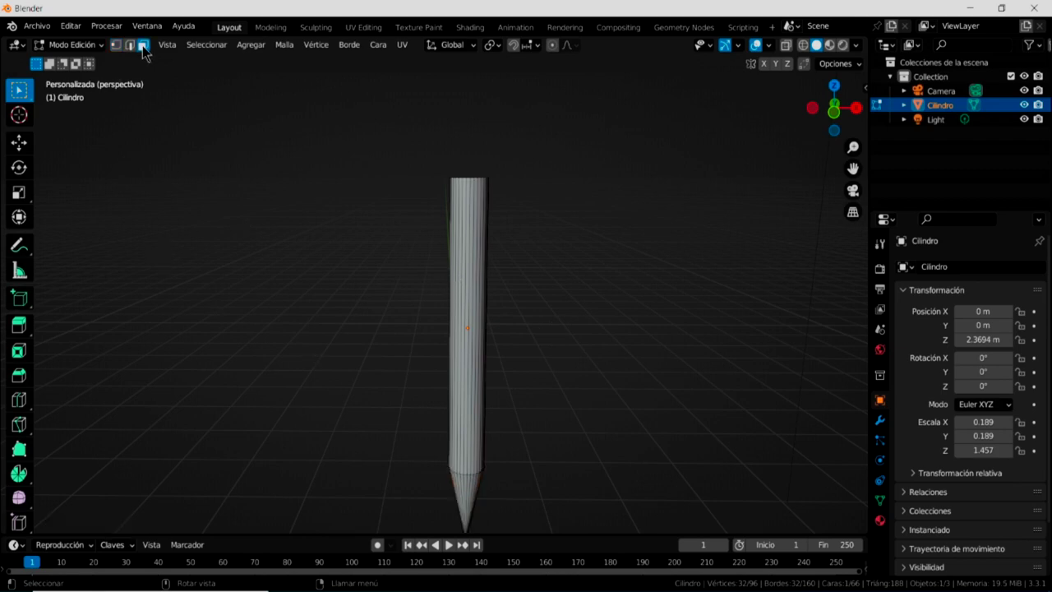
- Insert a single loop cut (1 cut) around the middle of the shaft
click(466, 265)
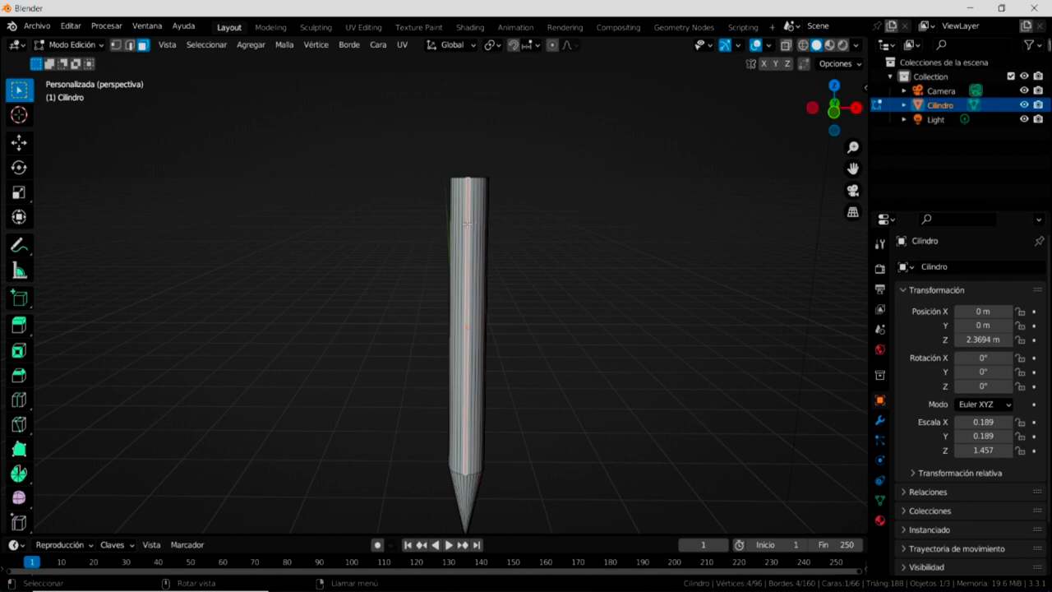
key(ctrl+r)
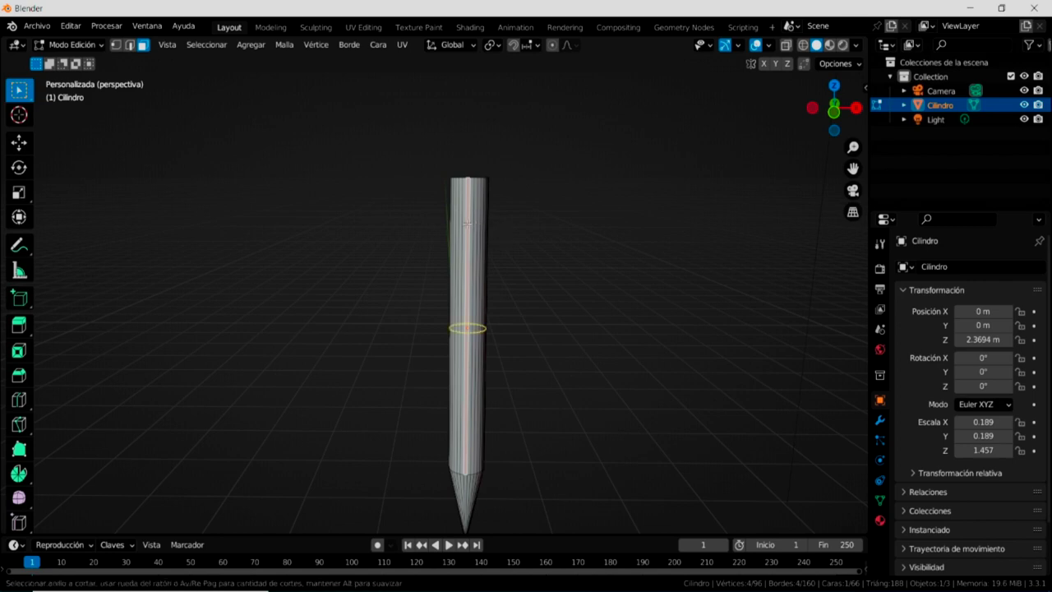
scroll(467, 224, up, 6)
scroll(467, 224, down, 1)
scroll(467, 225, down, 1)
scroll(467, 224, up, 1)
scroll(467, 225, up, 3)
scroll(467, 224, up, 5)
scroll(466, 224, up, 3)
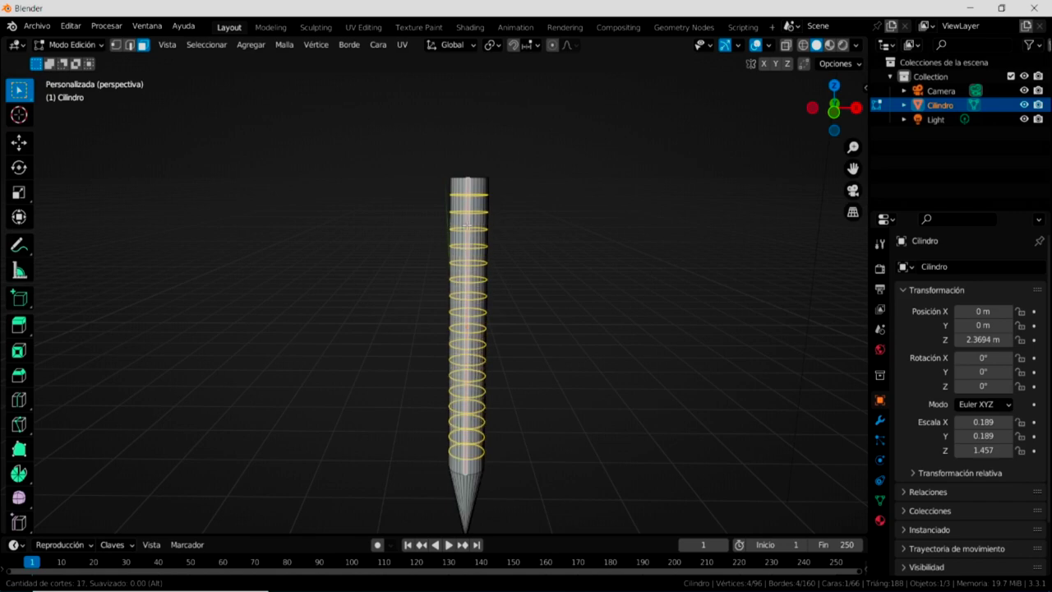
scroll(466, 224, down, 4)
scroll(467, 223, down, 3)
scroll(467, 223, down, 3)
scroll(467, 224, down, 4)
scroll(467, 224, up, 1)
scroll(466, 224, down, 2)
scroll(467, 223, down, 1)
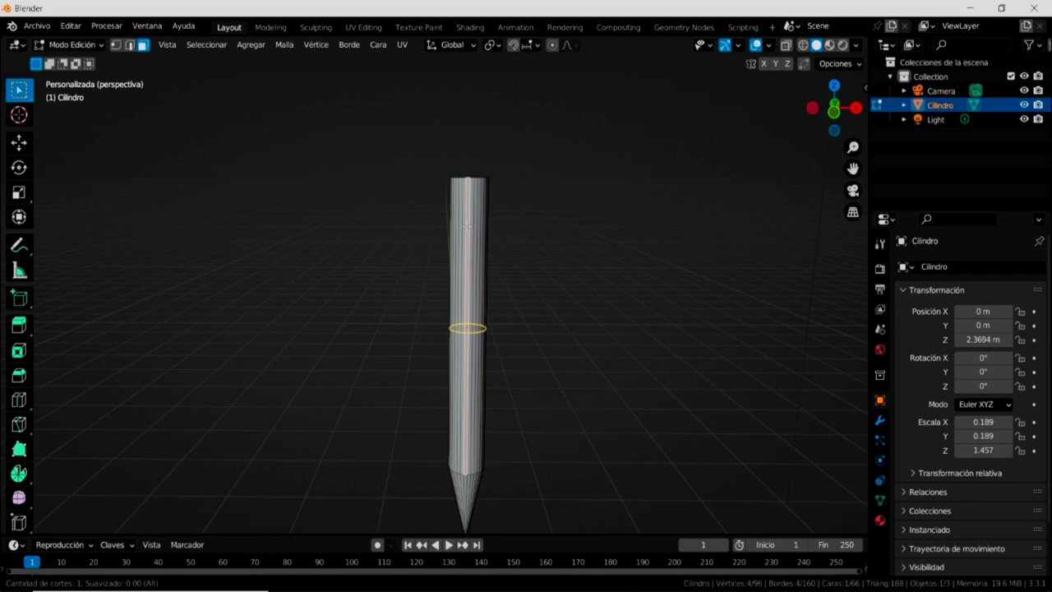
click(467, 226)
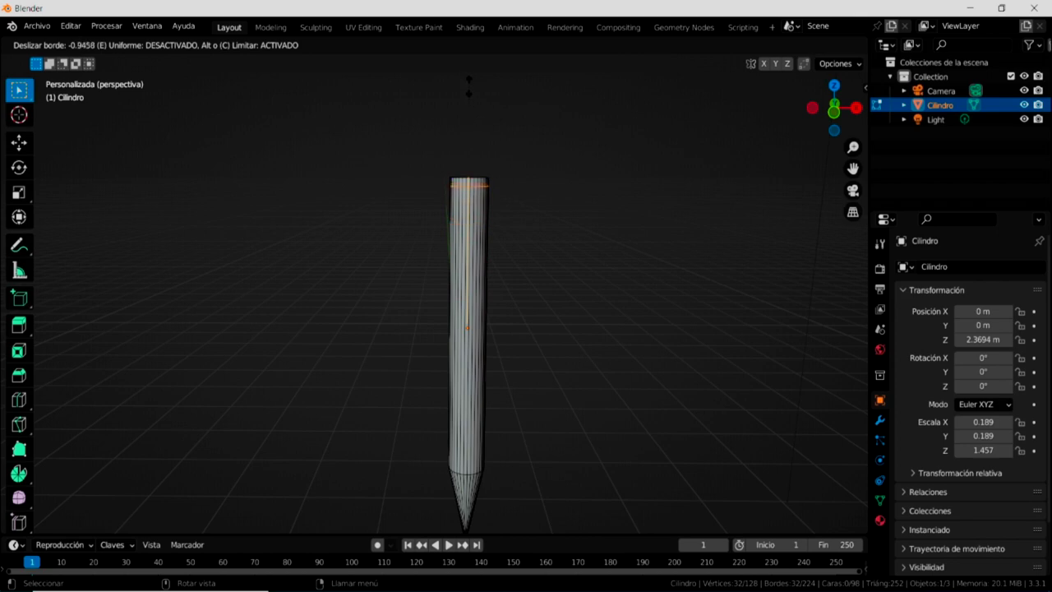
- Slide the loop just below the rod's top, then box-select the top vertex ring
click(469, 87)
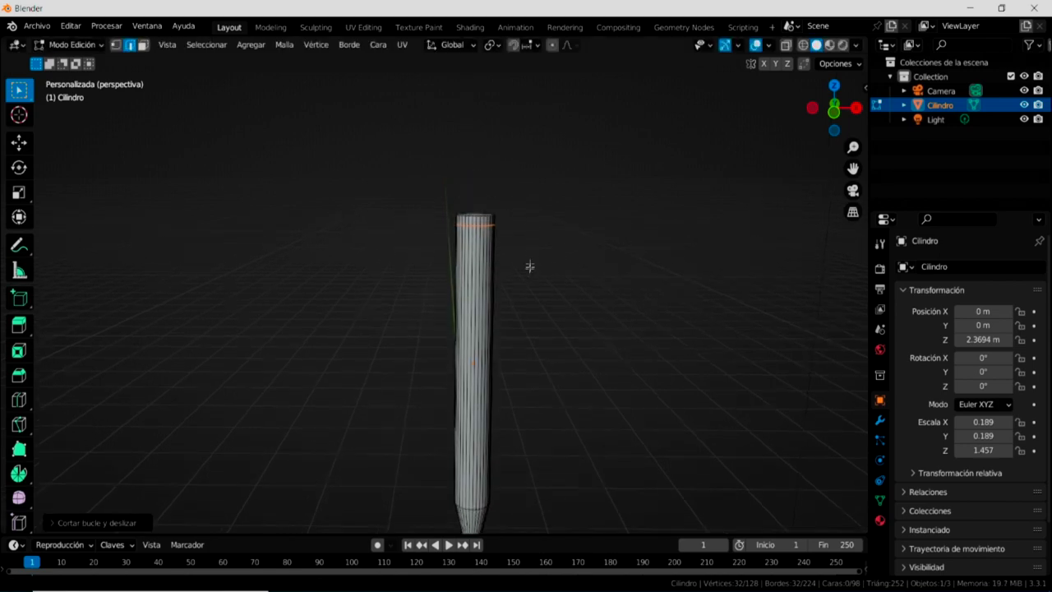
scroll(505, 266, up, 5)
shift+middle_drag(599, 205, 542, 343)
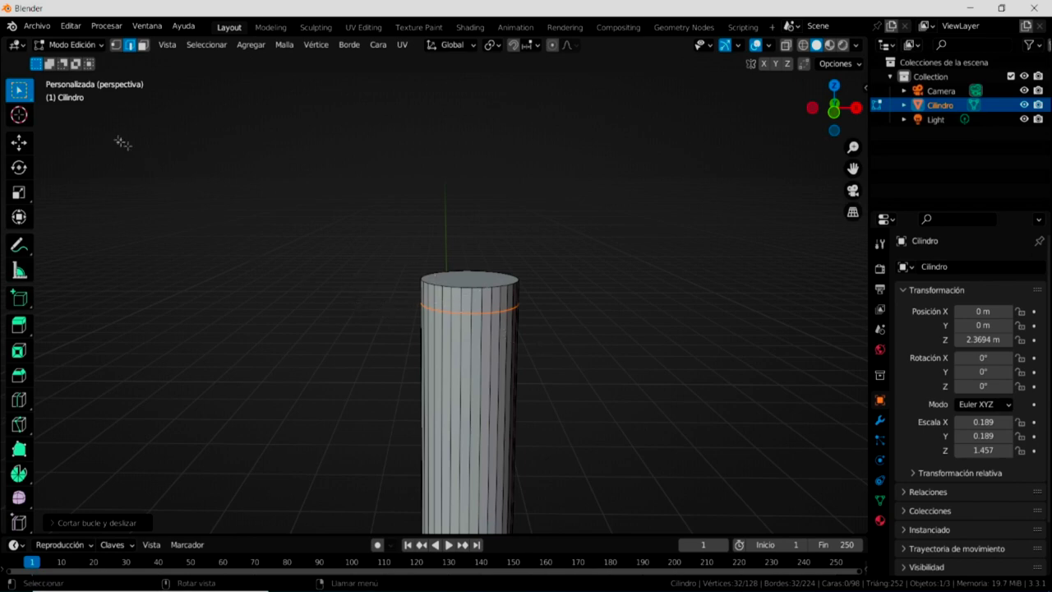
click(116, 45)
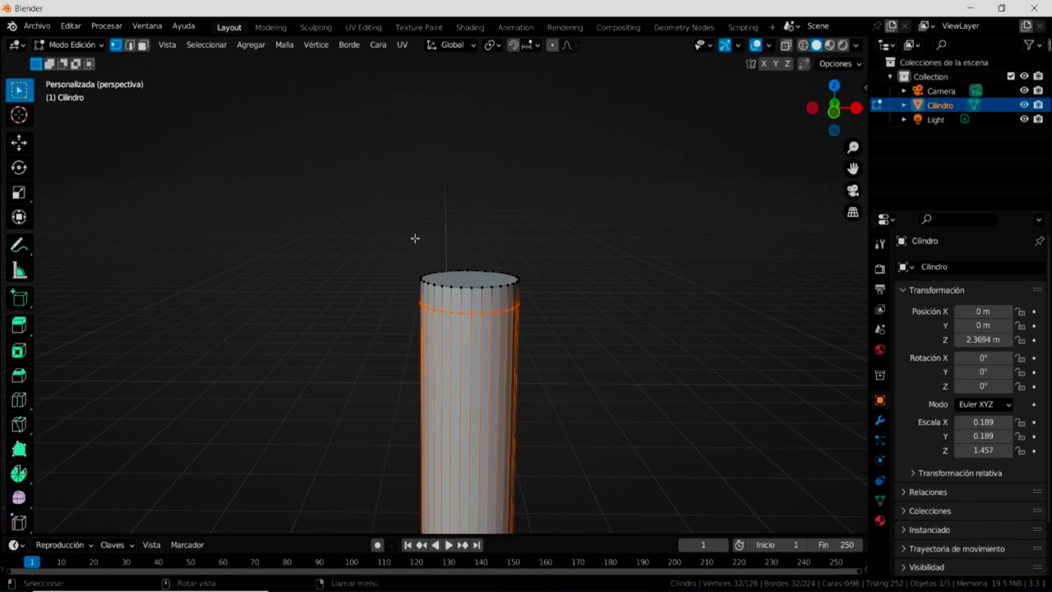
drag(415, 240, 531, 288)
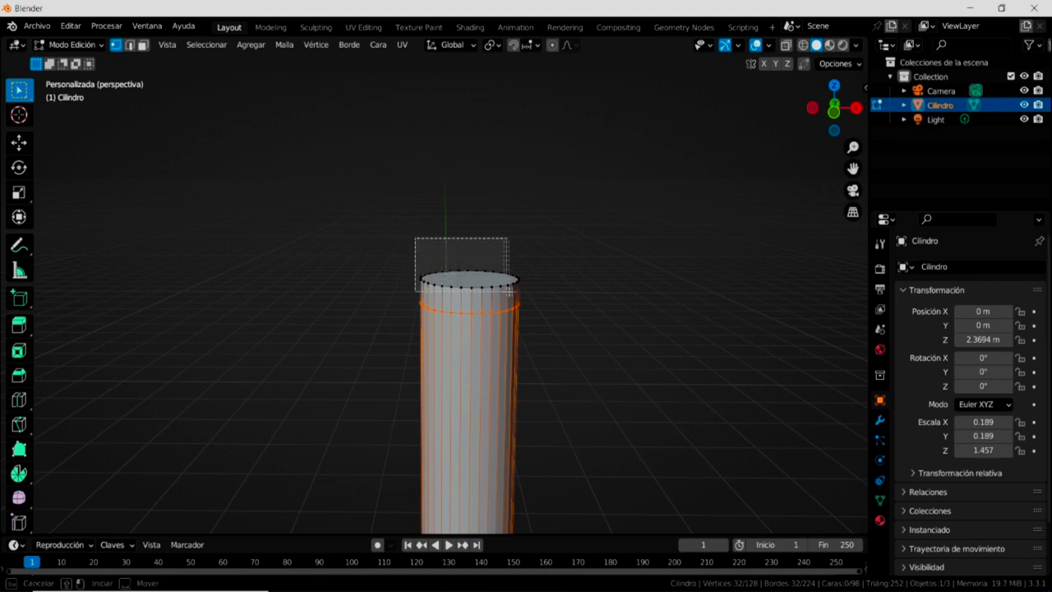
mouse_move(612, 325)
middle_down()
mouse_move(410, 326)
mouse_move(493, 318)
middle_up()
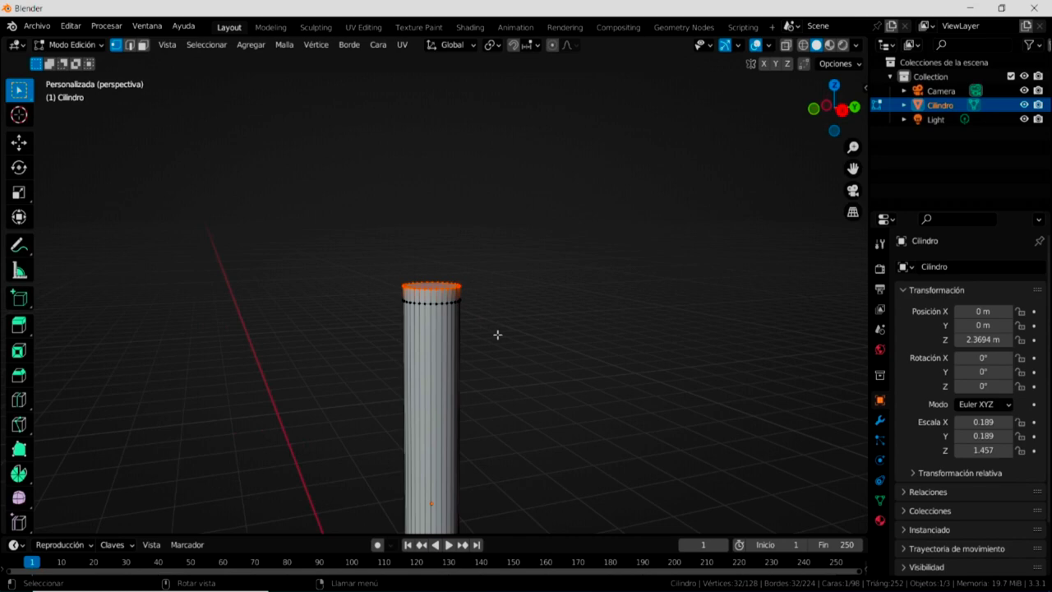
- Extrude the top ring straight up by about 0.19 m in front view
key(KP_1)
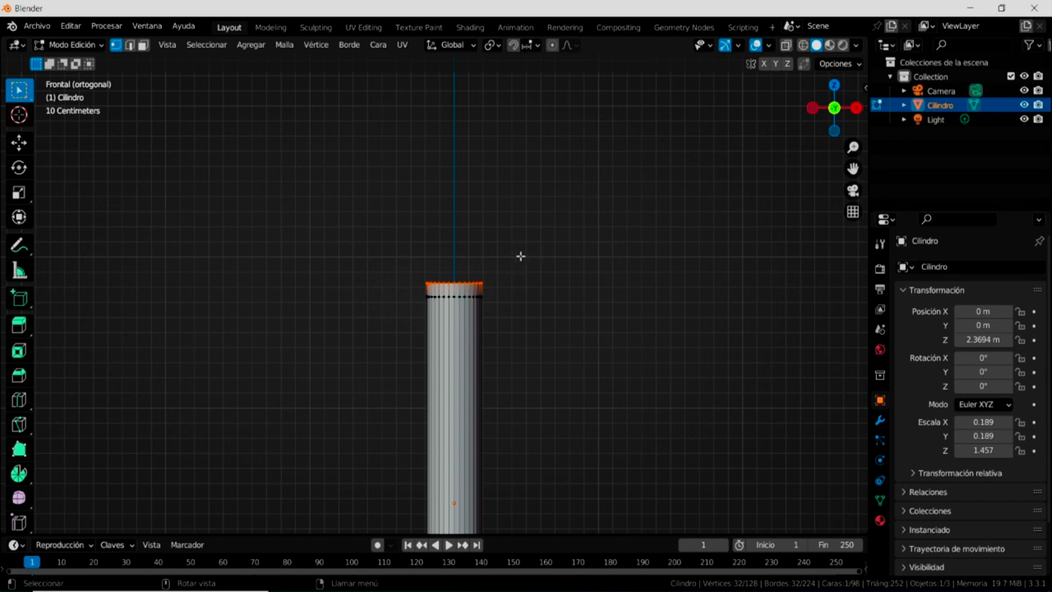
key(e)
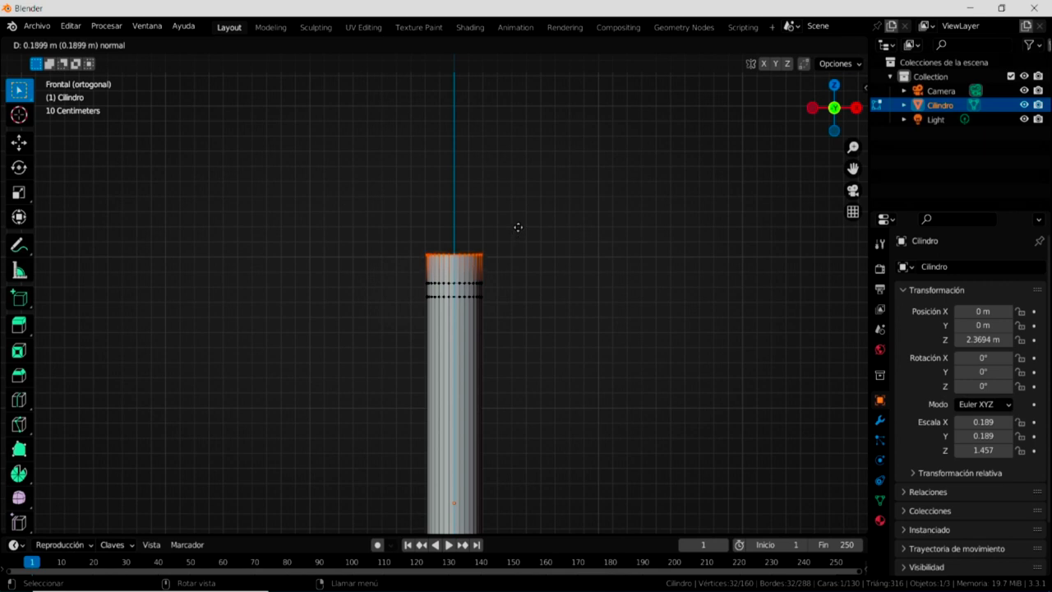
click(518, 226)
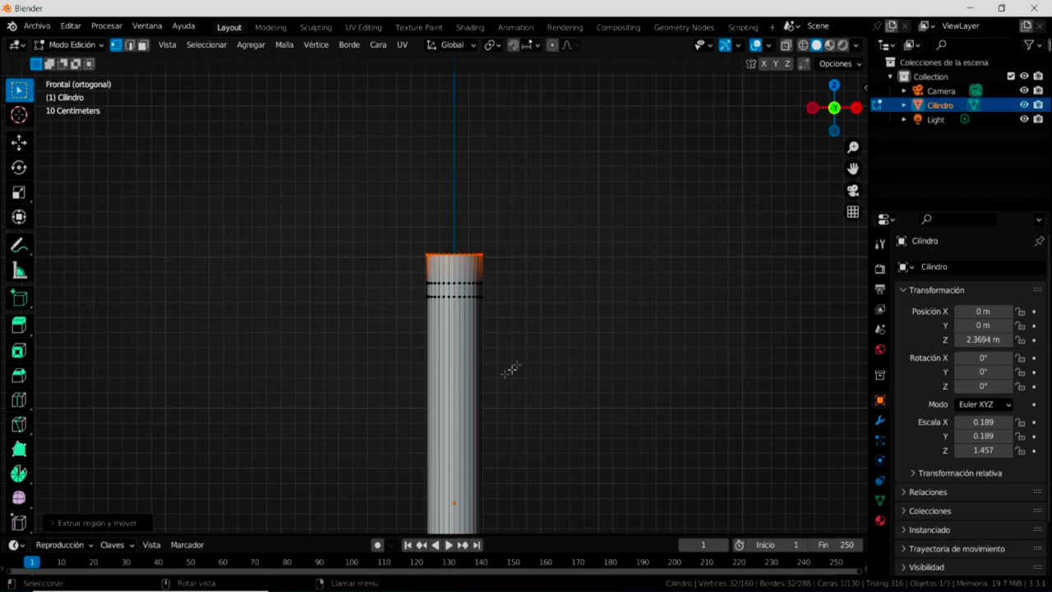
- Tilt the top cap with the Rotate tool and extrude the first bent segment
click(20, 169)
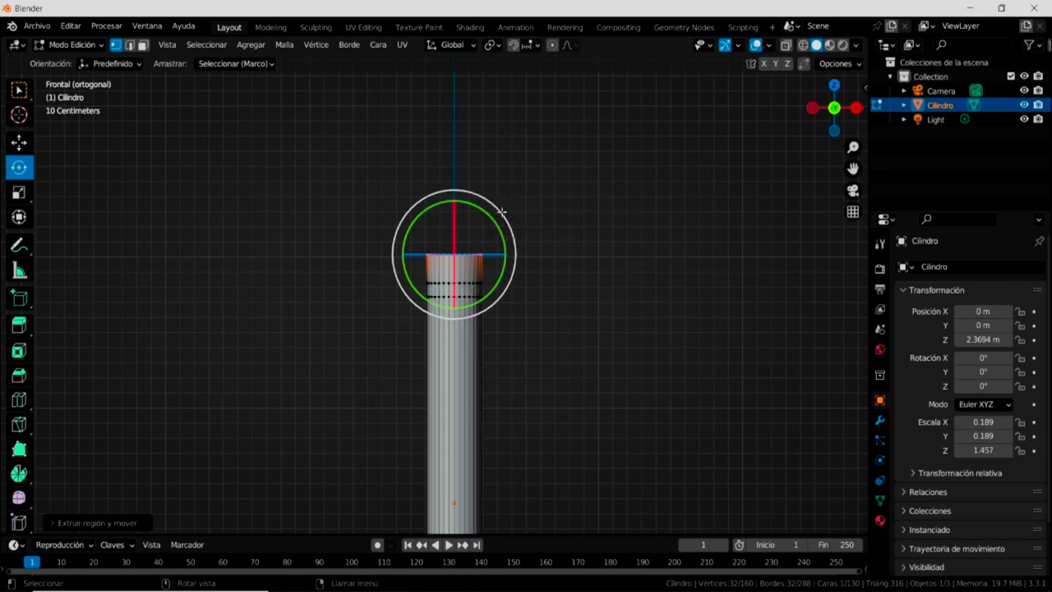
drag(501, 212, 517, 231)
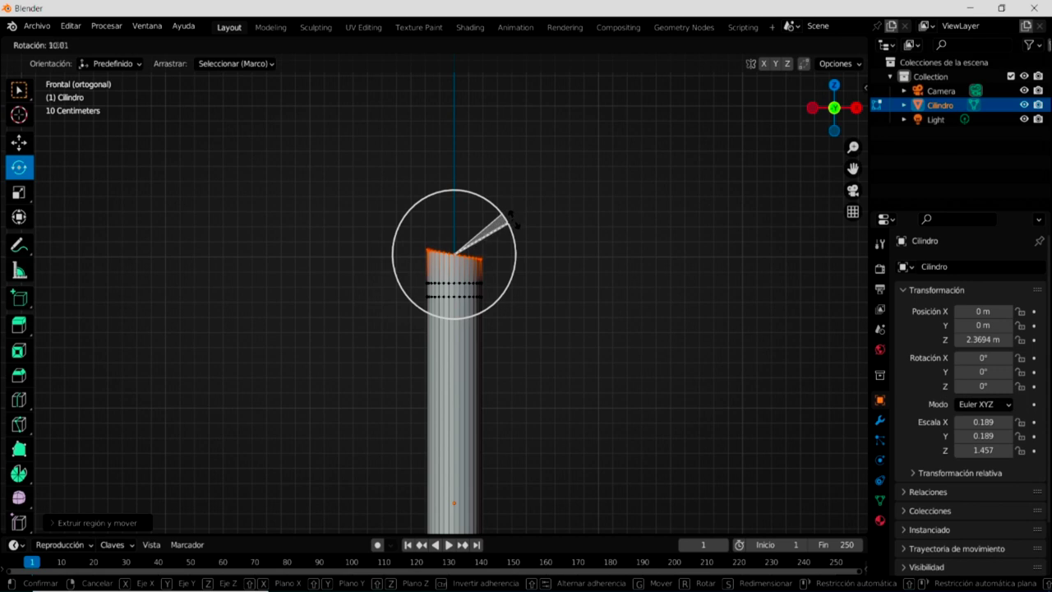
drag(517, 226, 524, 233)
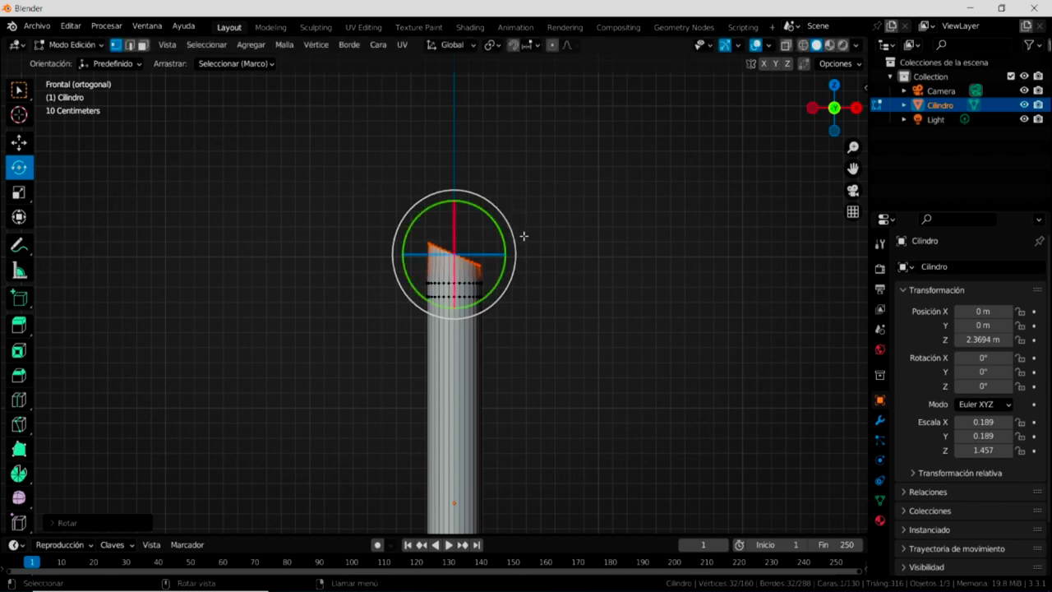
key(e)
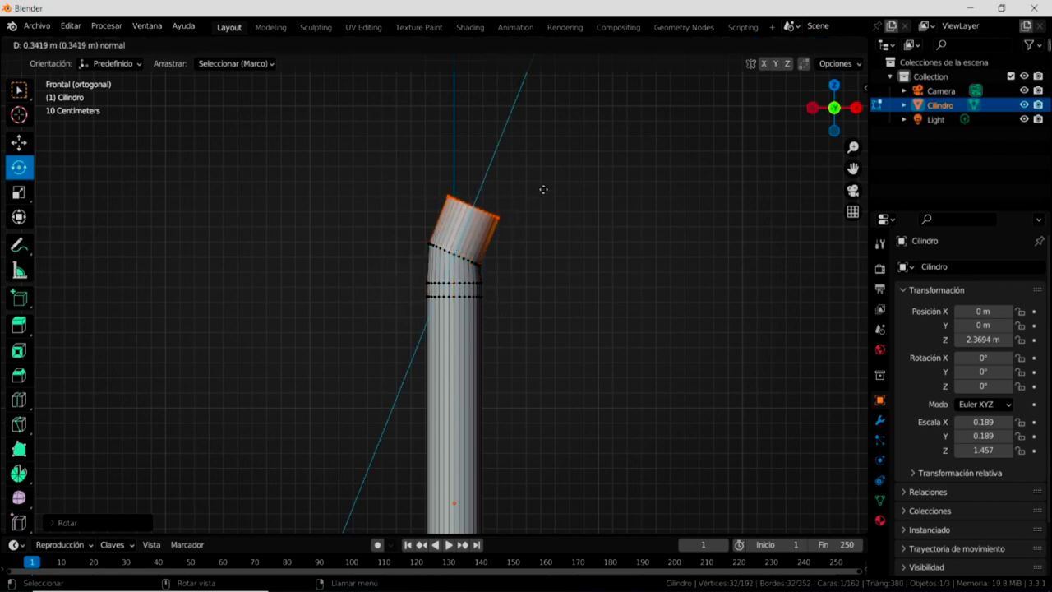
click(543, 189)
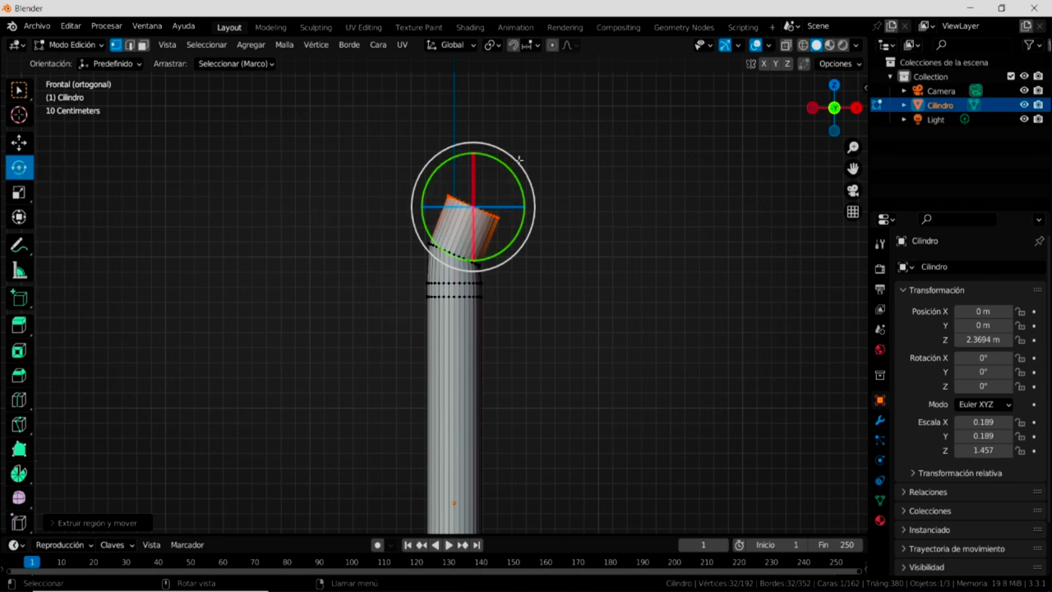
- Rotate and extrude two more short segments to continue the elbow curve
drag(519, 161, 536, 187)
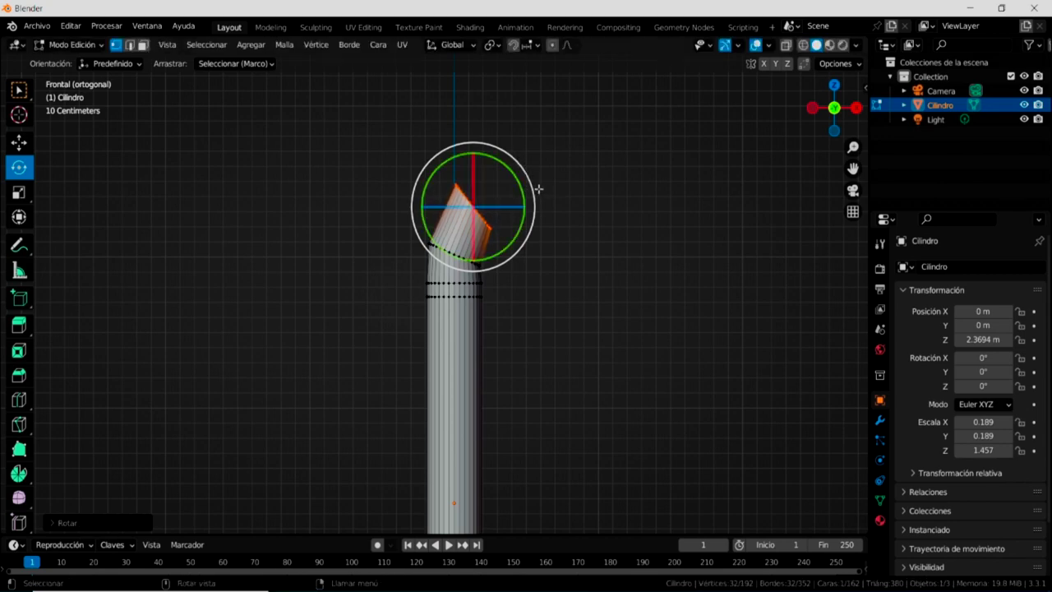
key(g)
key(z)
key(z)
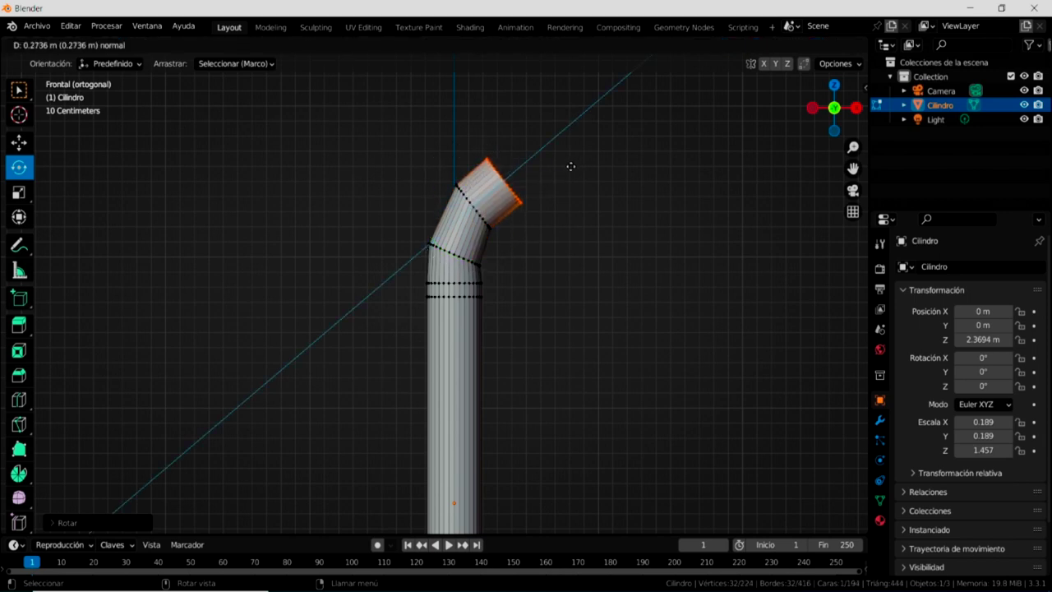
click(571, 166)
drag(566, 174, 559, 203)
key(e)
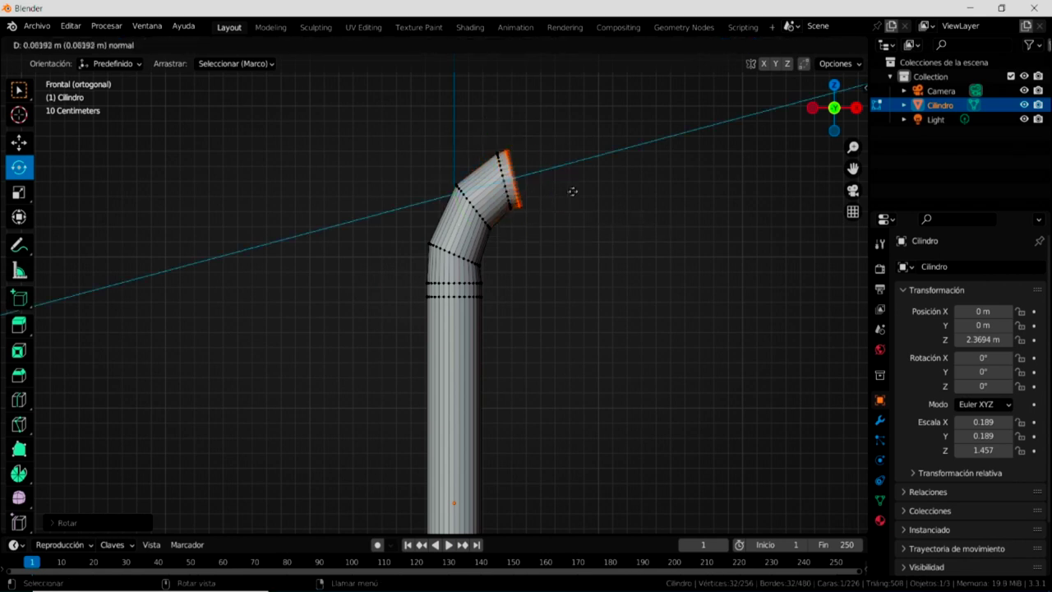
click(588, 186)
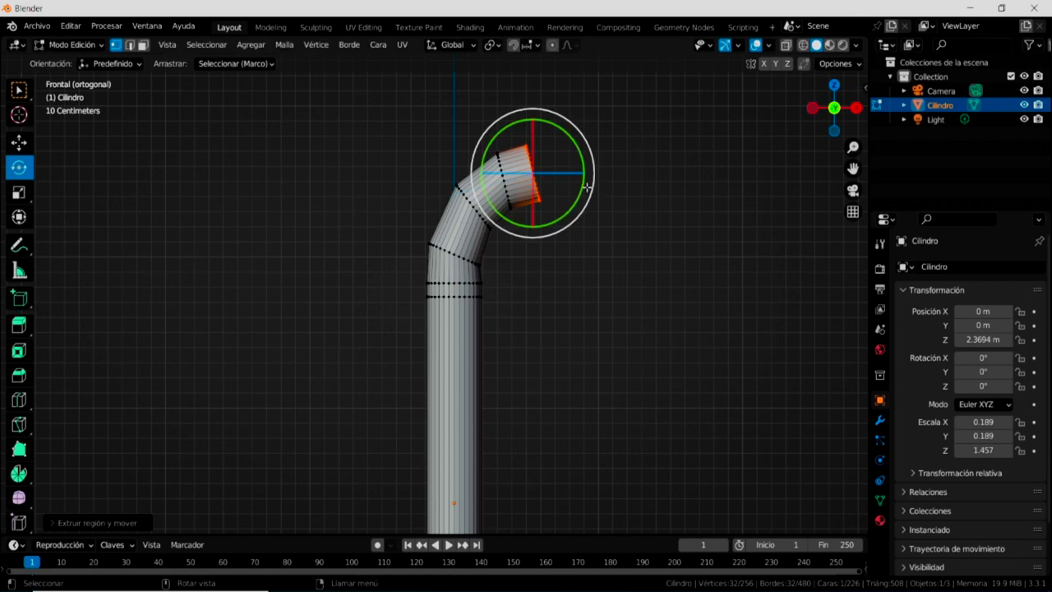
- Turn the end ring sideways, extrude a long horizontal arm, and return to Object Mode
drag(592, 173, 592, 190)
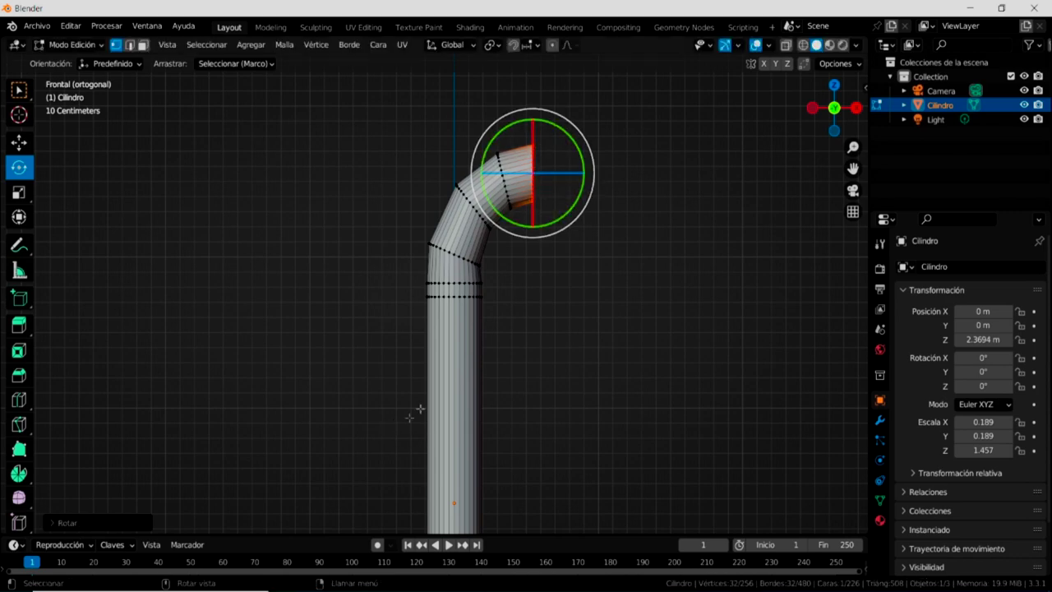
key(e)
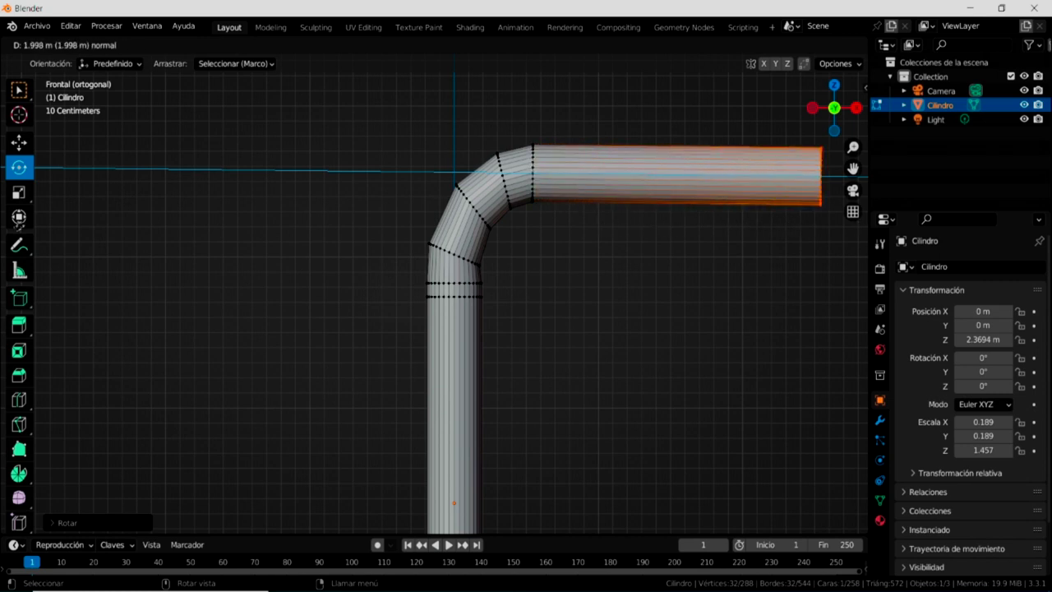
click(785, 244)
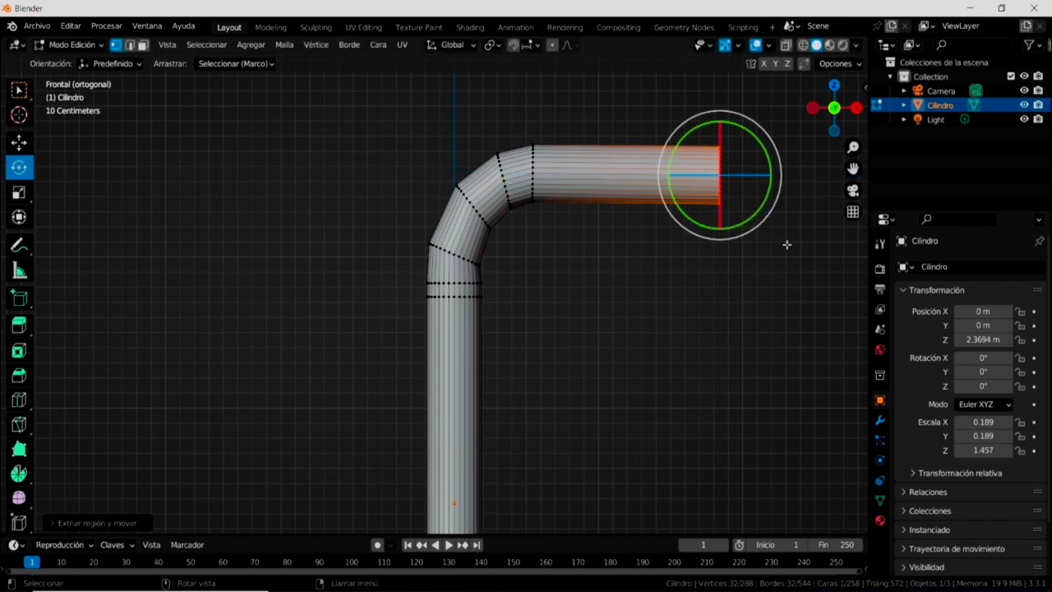
scroll(707, 348, down, 3)
mouse_move(612, 401)
middle_down()
mouse_move(603, 376)
mouse_move(582, 368)
mouse_move(540, 378)
mouse_move(575, 402)
middle_up()
scroll(540, 380, down, 2)
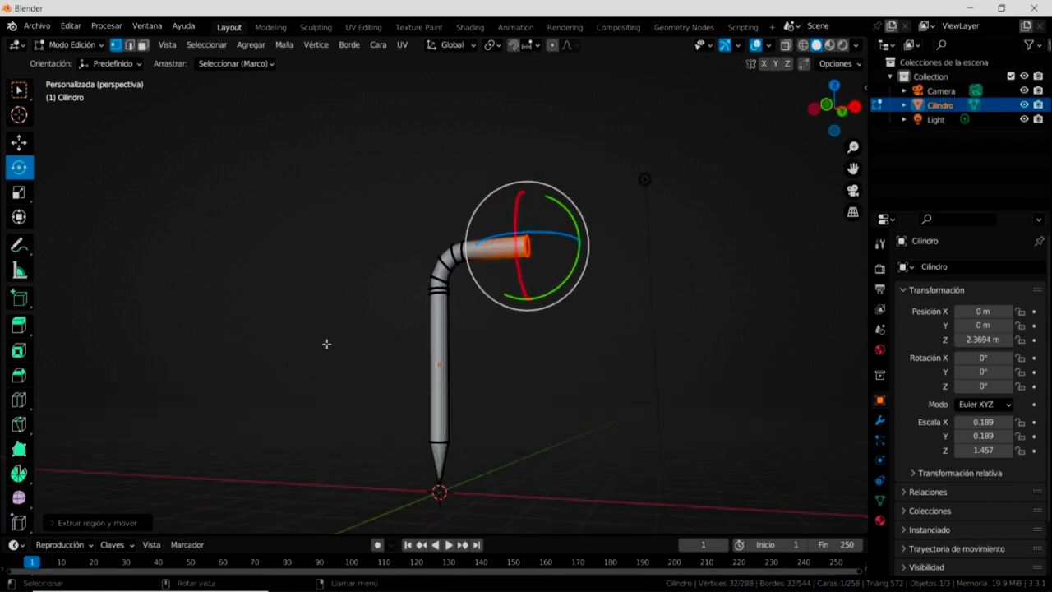
click(70, 44)
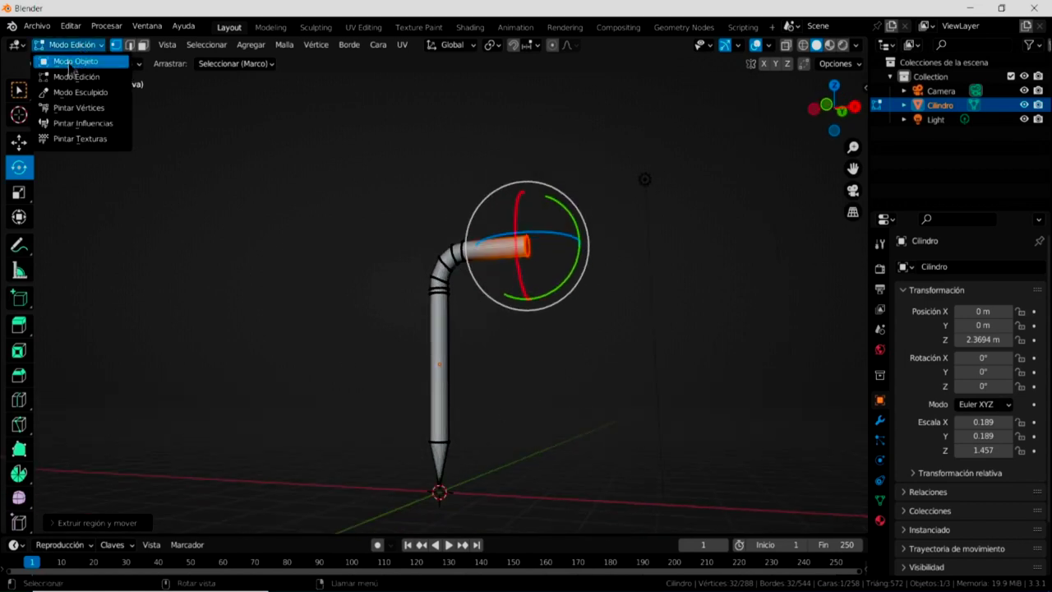
click(75, 63)
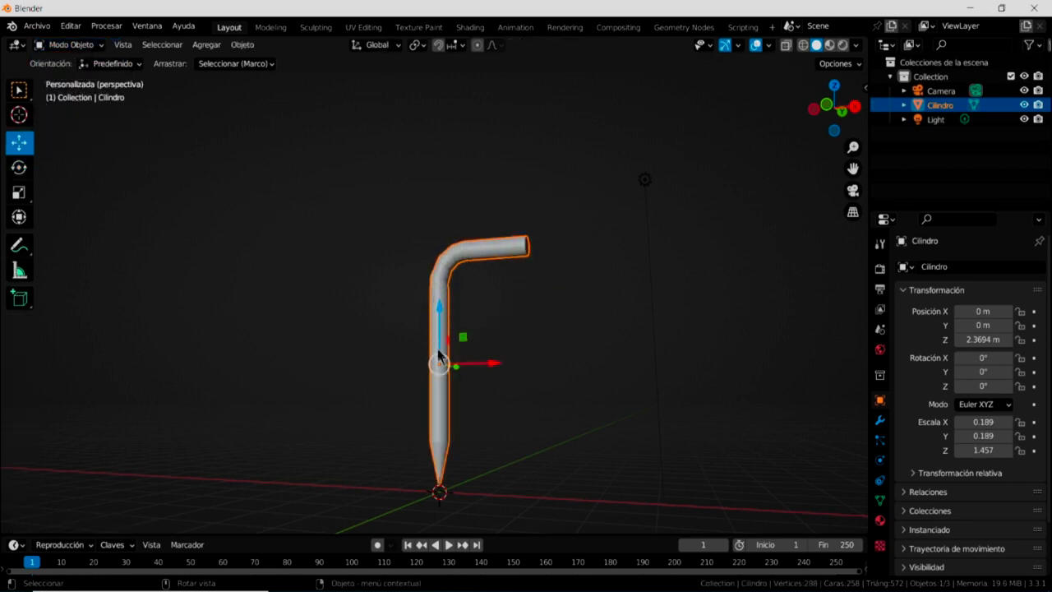
- Apply Smooth Shading (Sombrear suave) to the bent rod
scroll(438, 347, up, 2)
scroll(439, 326, up, 4)
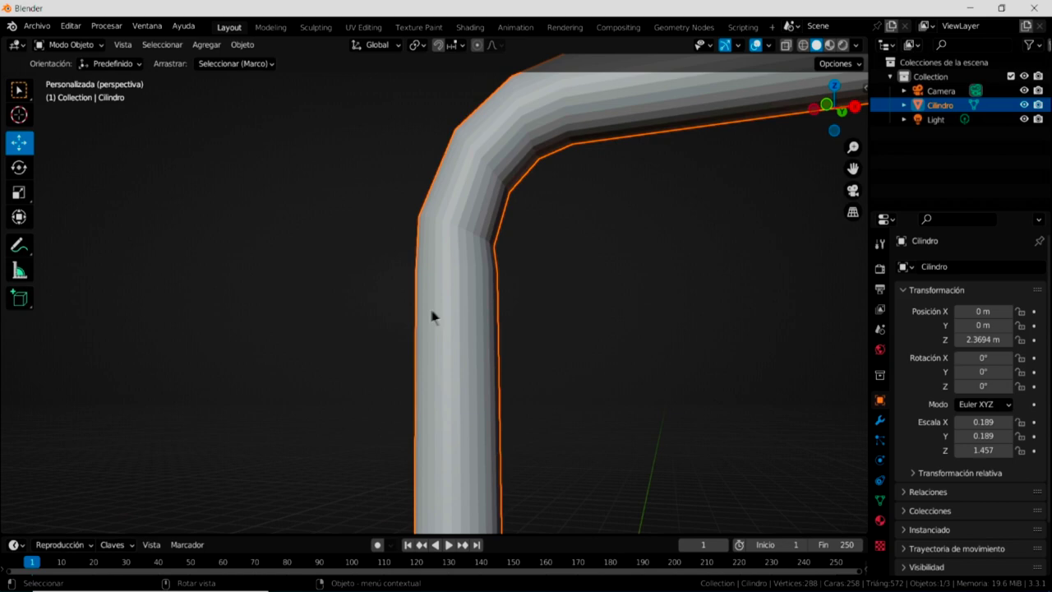
right_click(450, 333)
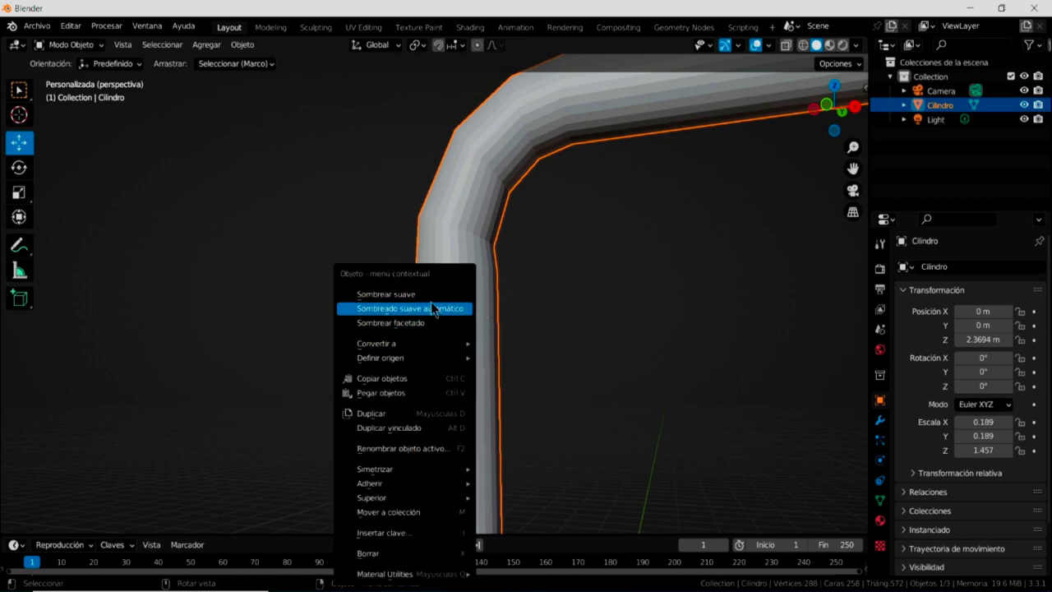
click(430, 295)
- Switch the viewport to Material Preview and show the rod's empty Material properties
scroll(460, 300, down, 5)
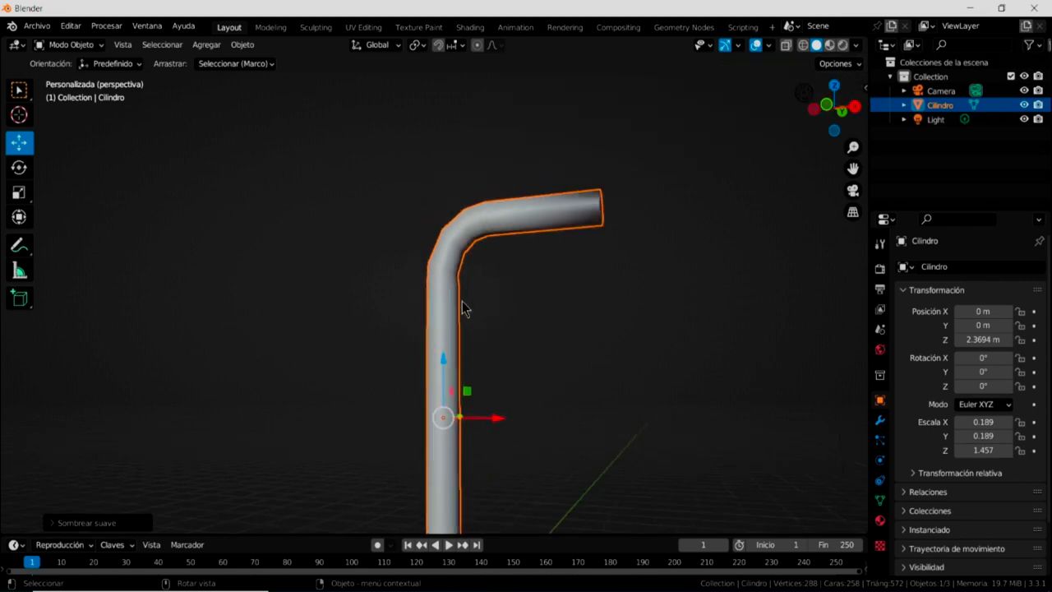
mouse_move(498, 377)
middle_down()
mouse_move(501, 265)
mouse_move(485, 277)
middle_up()
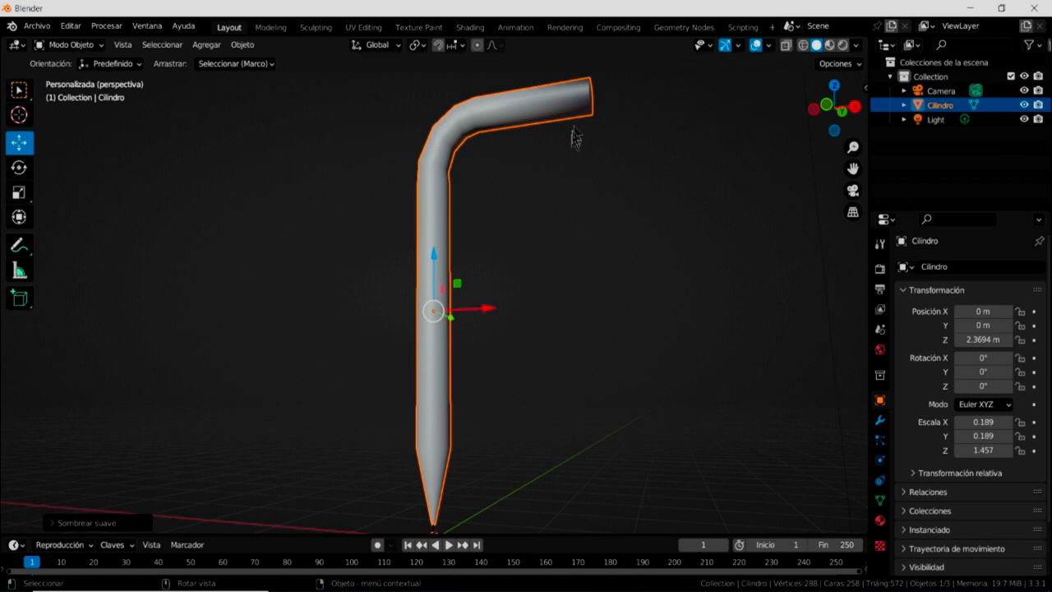
click(830, 46)
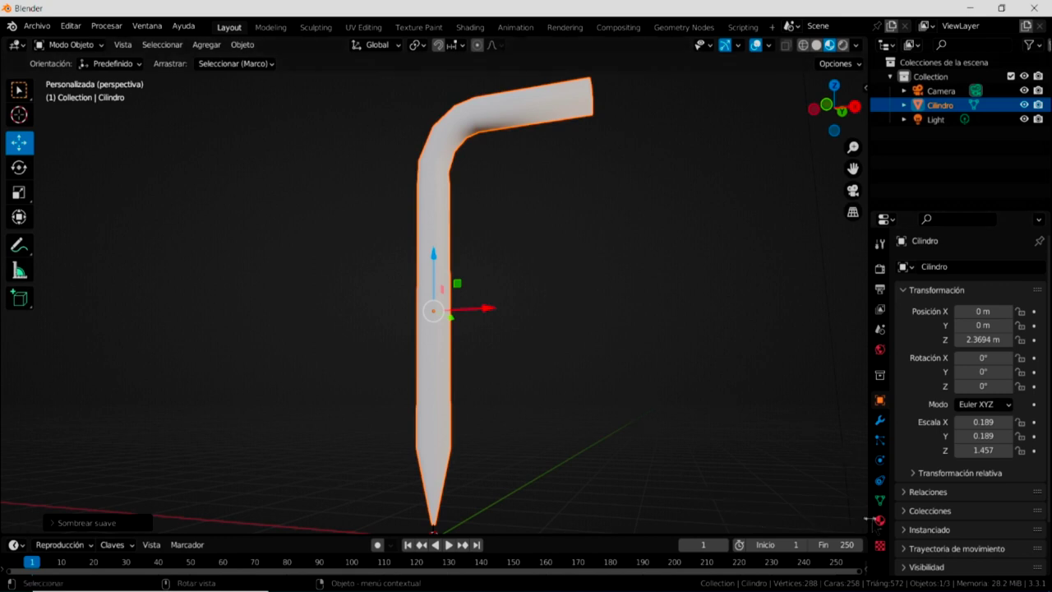
click(879, 520)
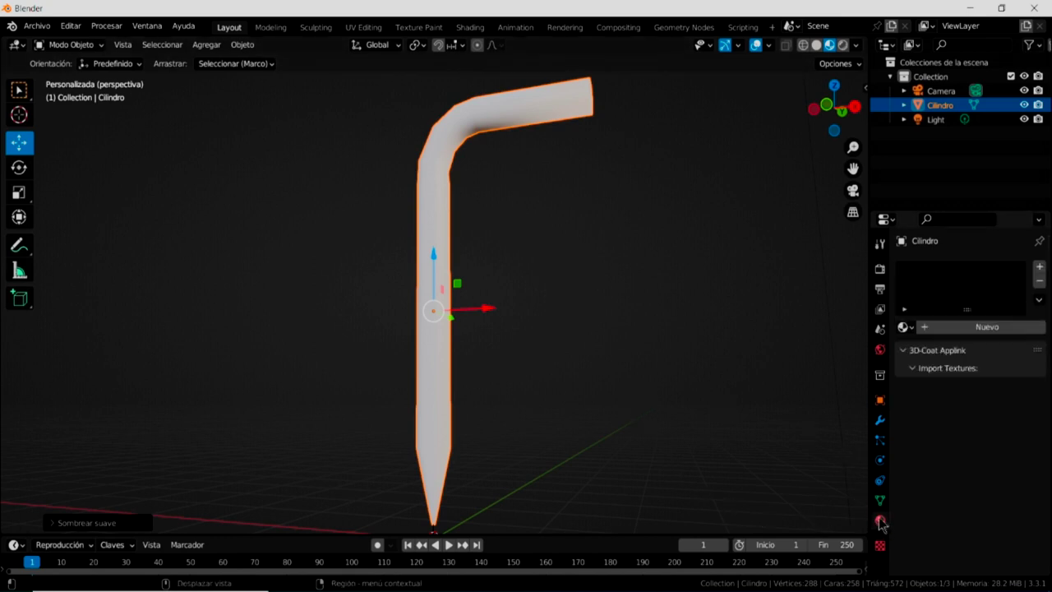
- Create a new material for the bent rod and raise Metálico to about 0.963
click(947, 325)
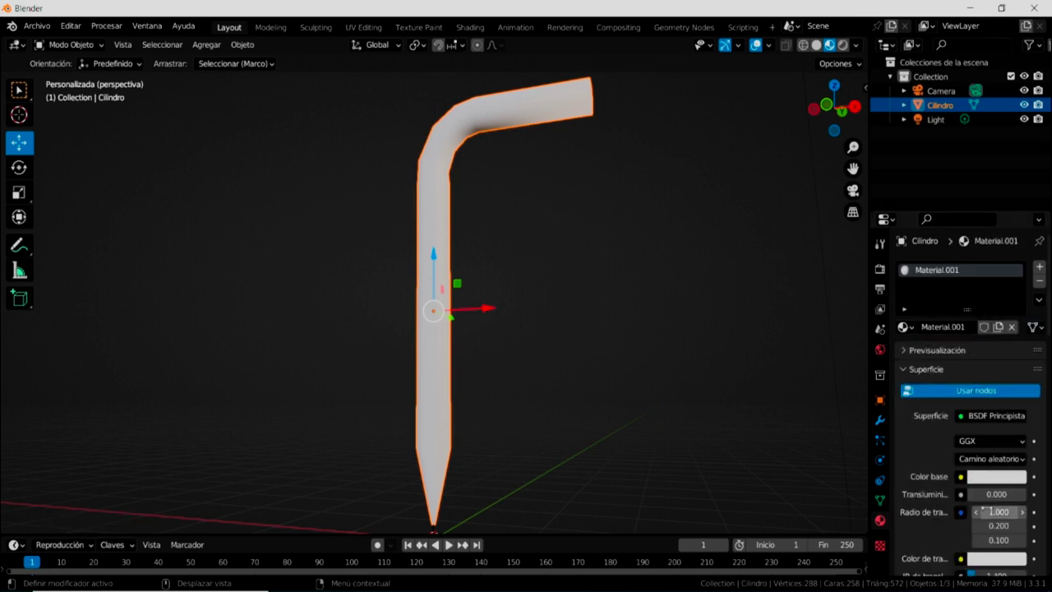
scroll(977, 470, down, 3)
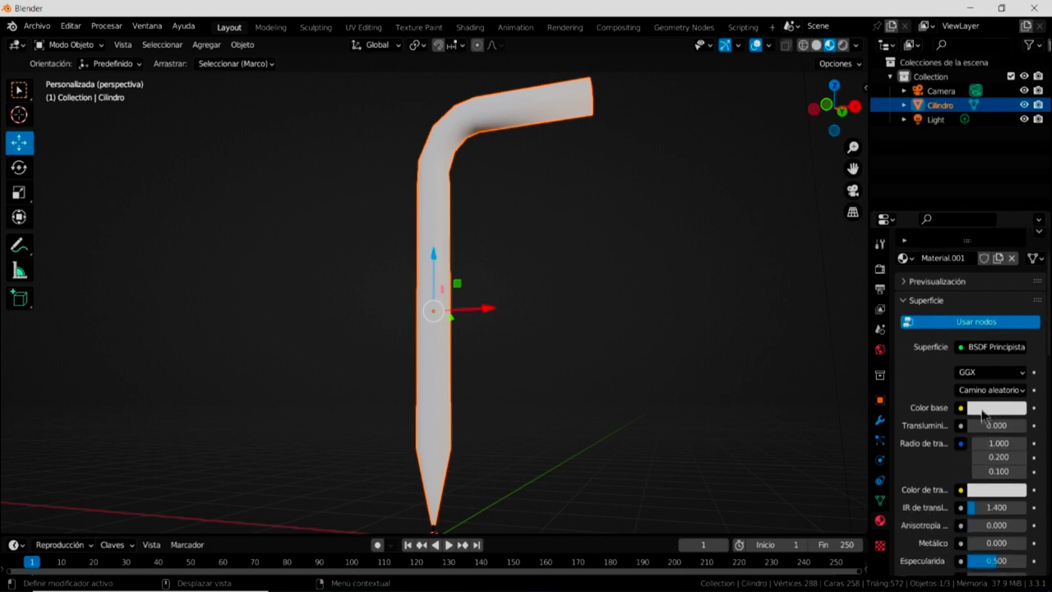
scroll(984, 410, down, 1)
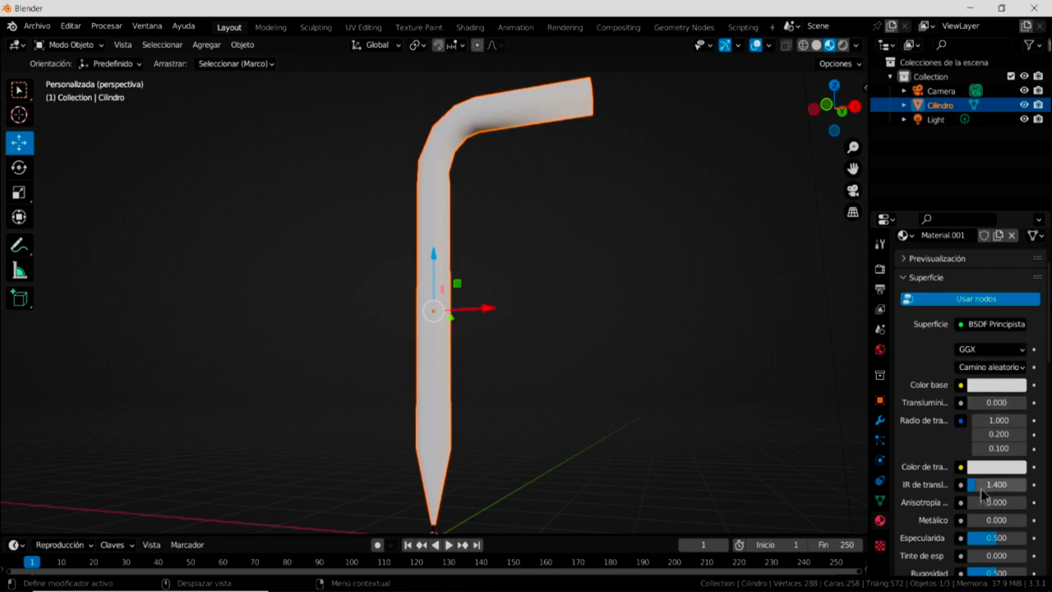
drag(982, 519, 1007, 520)
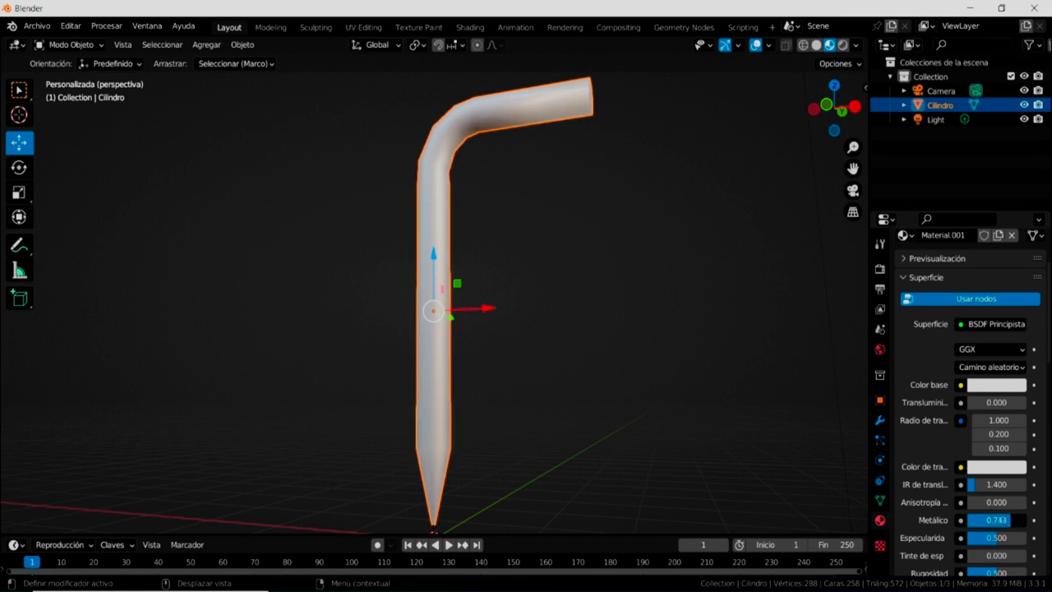
drag(1012, 519, 1018, 520)
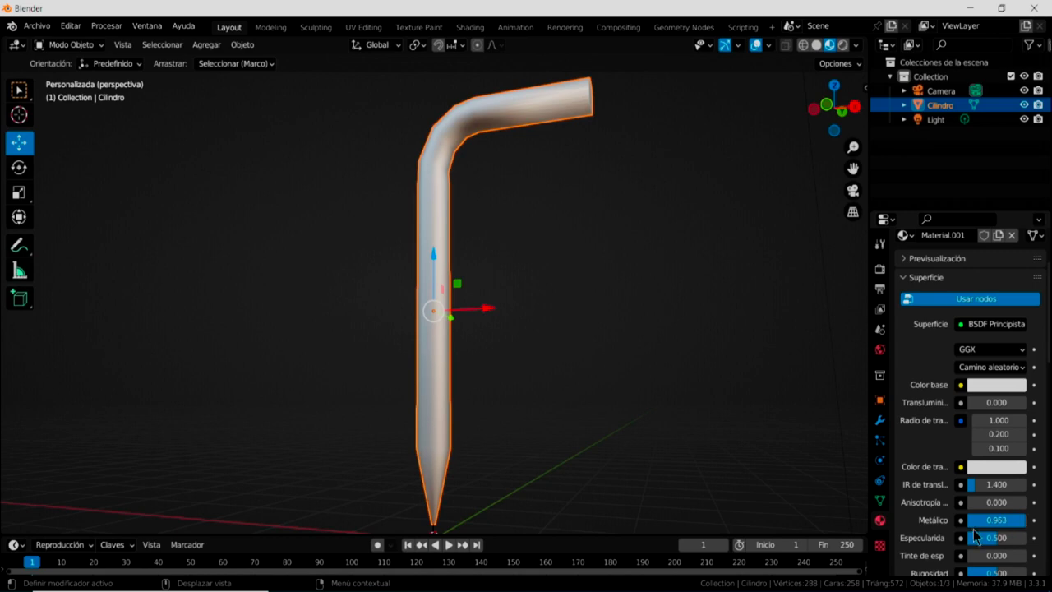
- Lower Rugosidad to 0.060 so the rod looks like shiny chrome
scroll(976, 536, up, 2)
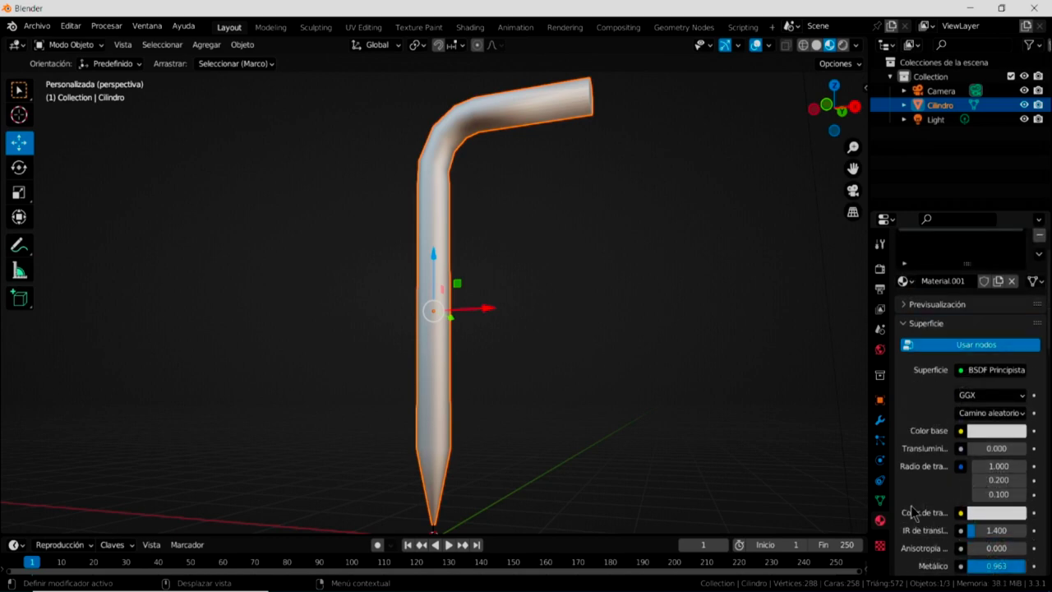
scroll(932, 491, down, 1)
scroll(933, 490, down, 1)
scroll(933, 491, up, 1)
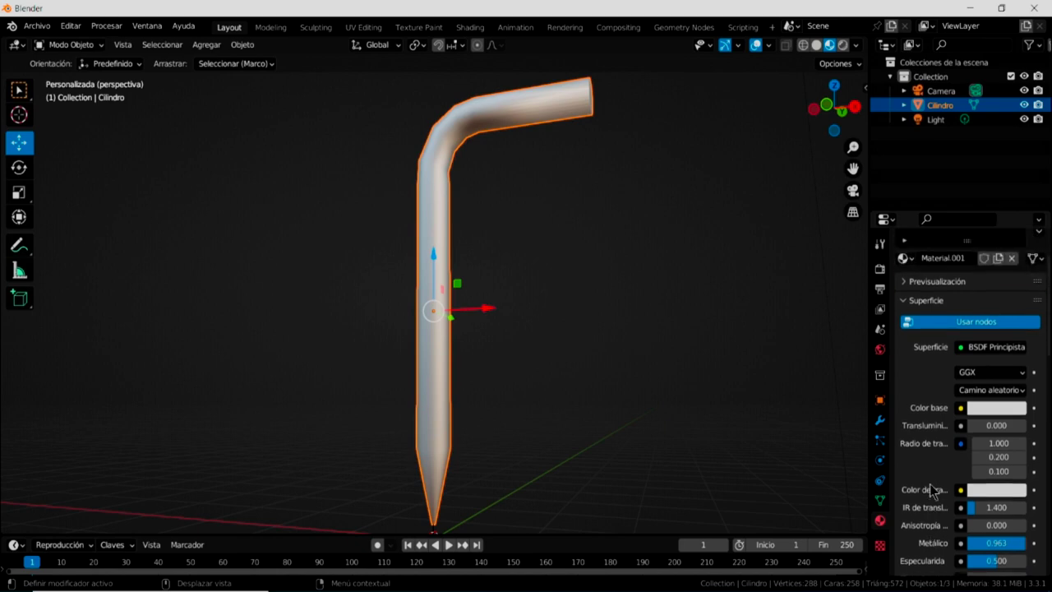
scroll(932, 486, down, 1)
scroll(933, 487, up, 1)
scroll(944, 542, down, 2)
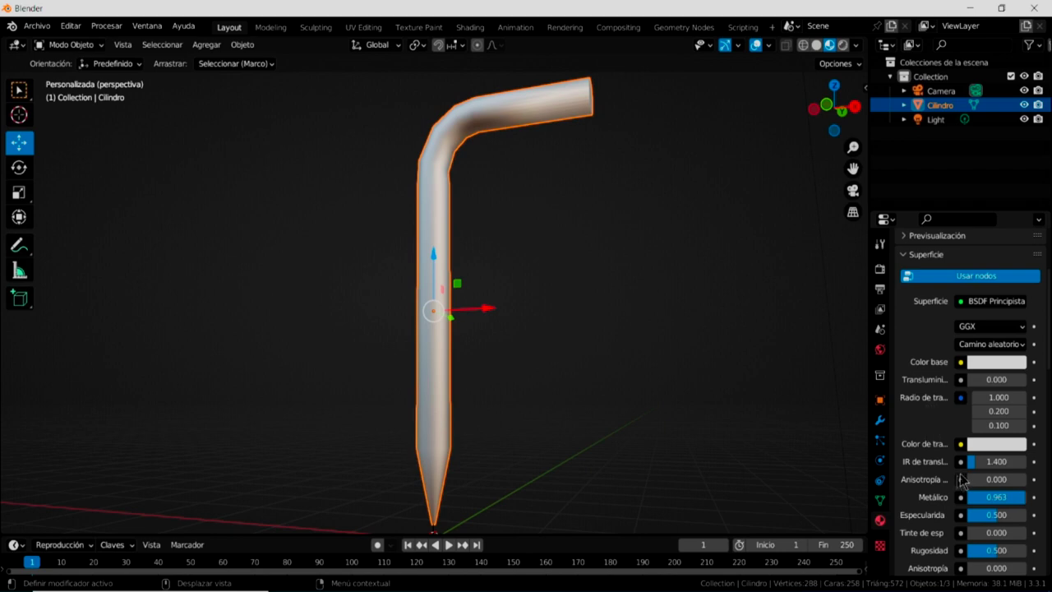
scroll(933, 527, down, 2)
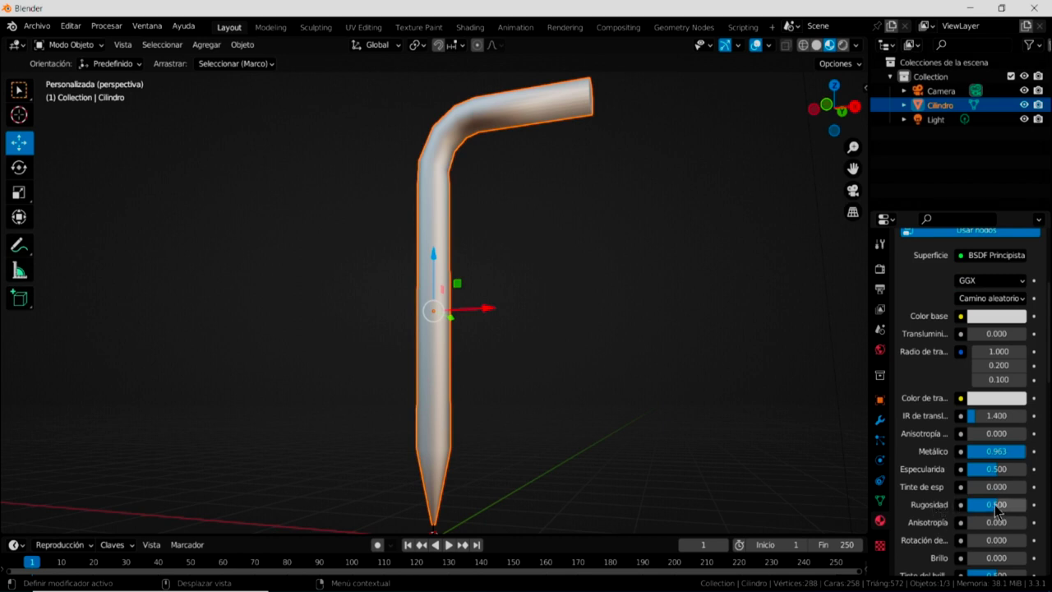
drag(998, 509, 969, 504)
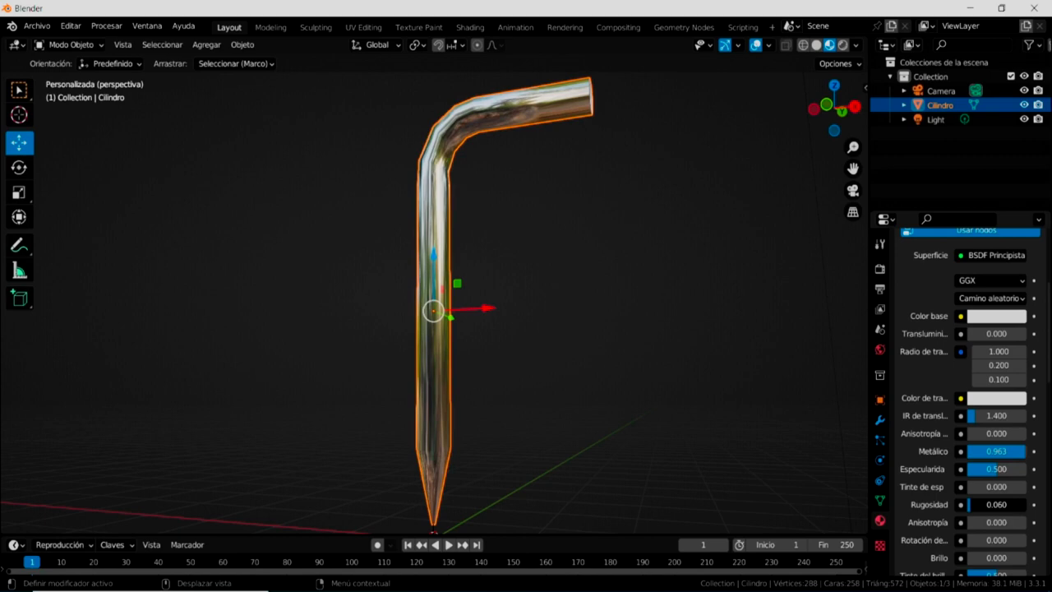
mouse_move(521, 258)
middle_down()
mouse_move(554, 370)
mouse_move(604, 354)
mouse_move(399, 211)
mouse_move(265, 251)
mouse_move(409, 259)
mouse_move(664, 233)
mouse_move(577, 266)
mouse_move(540, 265)
mouse_move(514, 296)
mouse_move(433, 207)
mouse_move(507, 246)
mouse_move(551, 287)
middle_up()
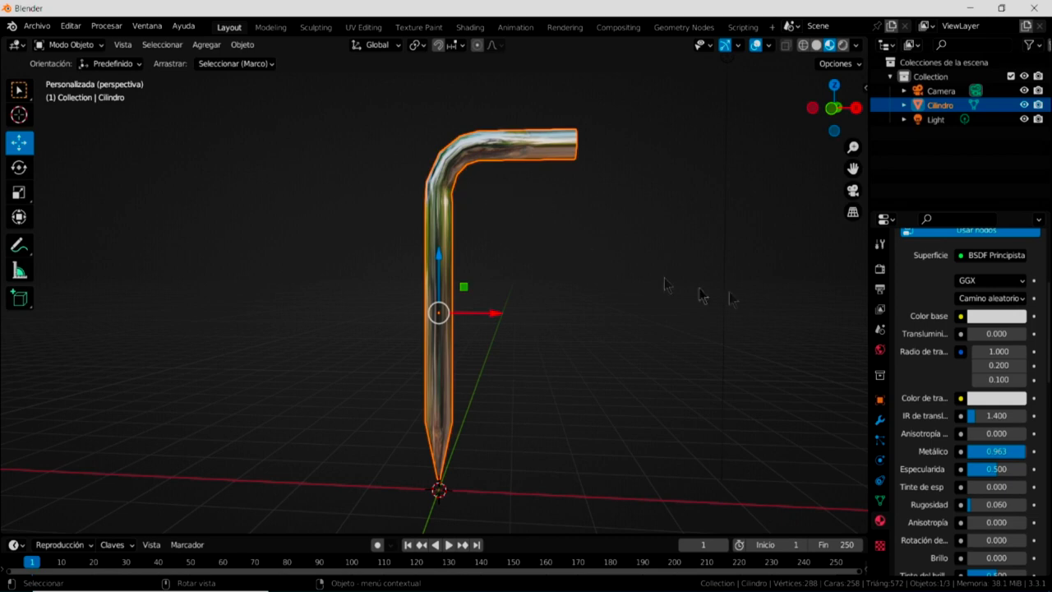
click(986, 317)
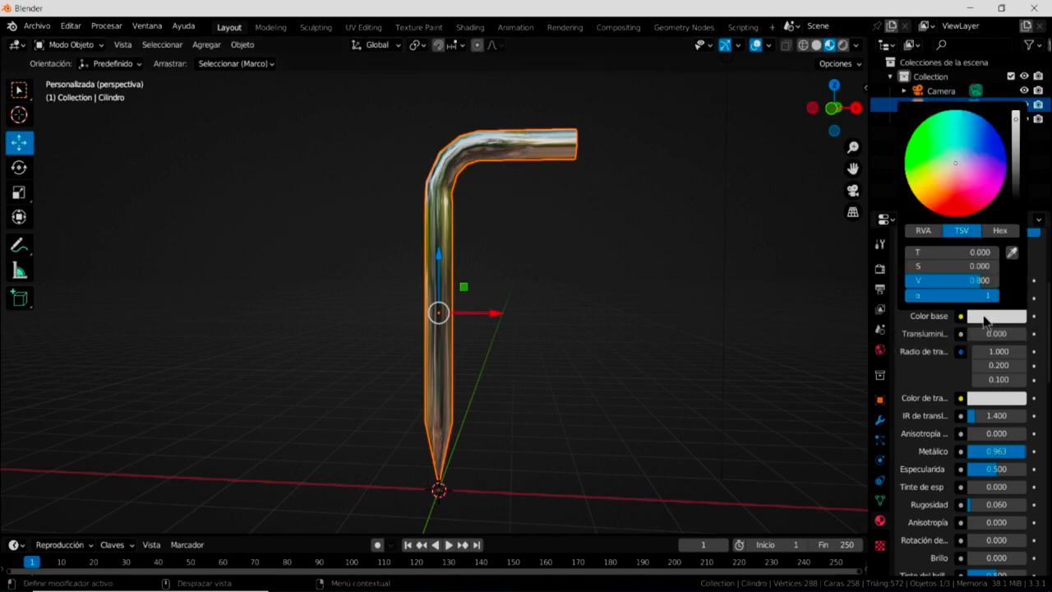
- Tint the rod's base colour pale lilac-silver (HSV 0.800, 0.111, 0.952)
click(955, 162)
mouse_move(956, 161)
mouse_down()
mouse_move(929, 178)
mouse_move(912, 173)
mouse_move(941, 208)
mouse_move(910, 175)
mouse_up()
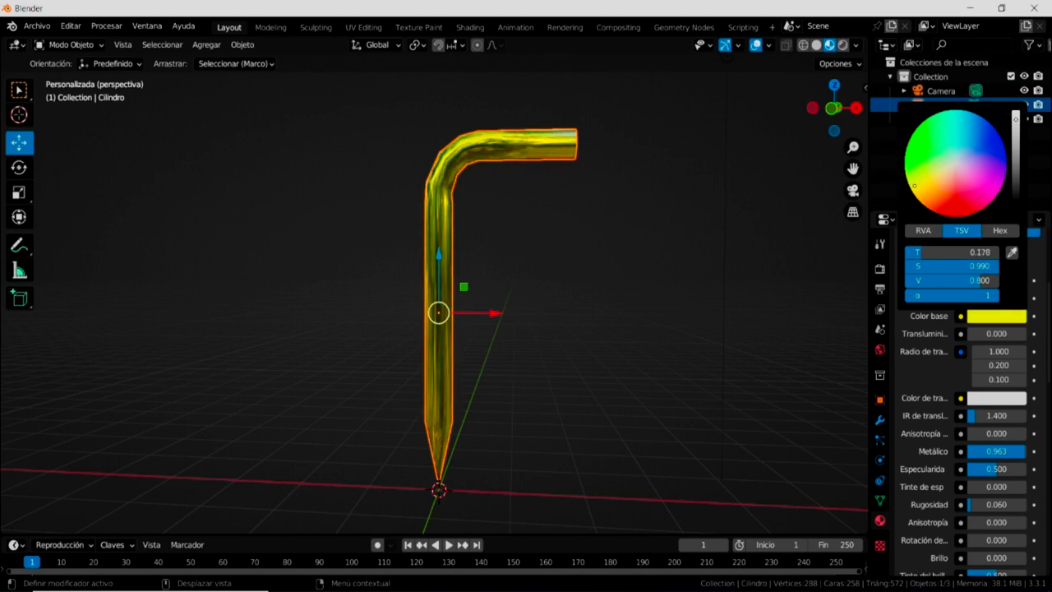
mouse_move(910, 175)
mouse_down()
mouse_move(957, 159)
mouse_move(945, 205)
mouse_move(998, 185)
mouse_move(974, 138)
mouse_move(953, 136)
mouse_move(990, 169)
mouse_move(953, 125)
mouse_move(926, 138)
mouse_move(976, 139)
mouse_move(994, 175)
mouse_move(969, 201)
mouse_move(943, 164)
mouse_move(956, 163)
mouse_up()
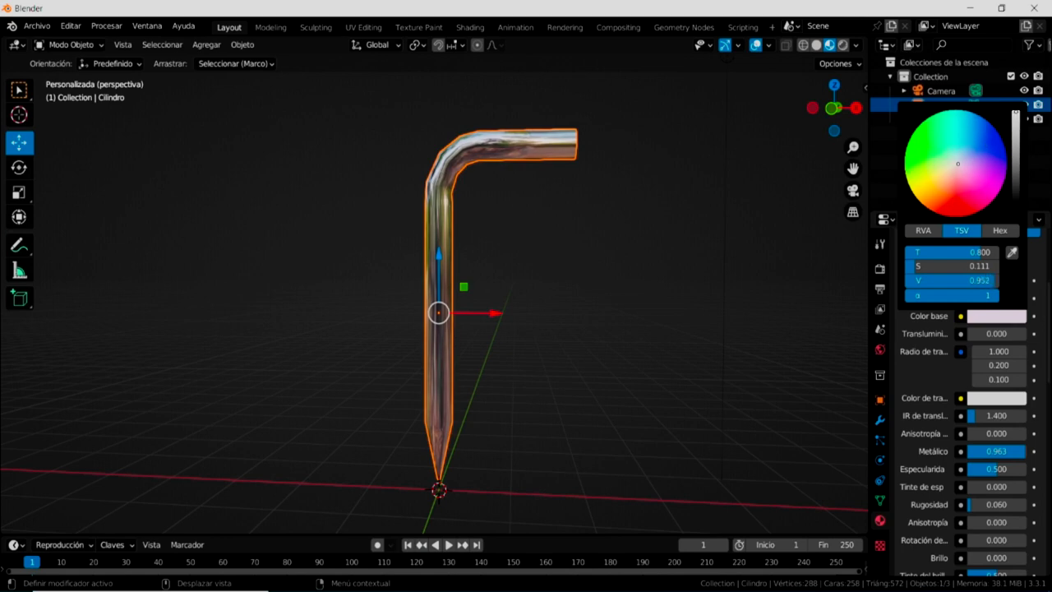
scroll(521, 345, down, 5)
scroll(516, 349, down, 2)
scroll(516, 349, up, 2)
scroll(520, 362, up, 2)
middle_drag(523, 392, 580, 347)
- Slide the bent rod sideways along Y, away from the centre
mouse_move(608, 392)
middle_down()
mouse_move(564, 383)
mouse_move(490, 392)
mouse_move(495, 400)
middle_up()
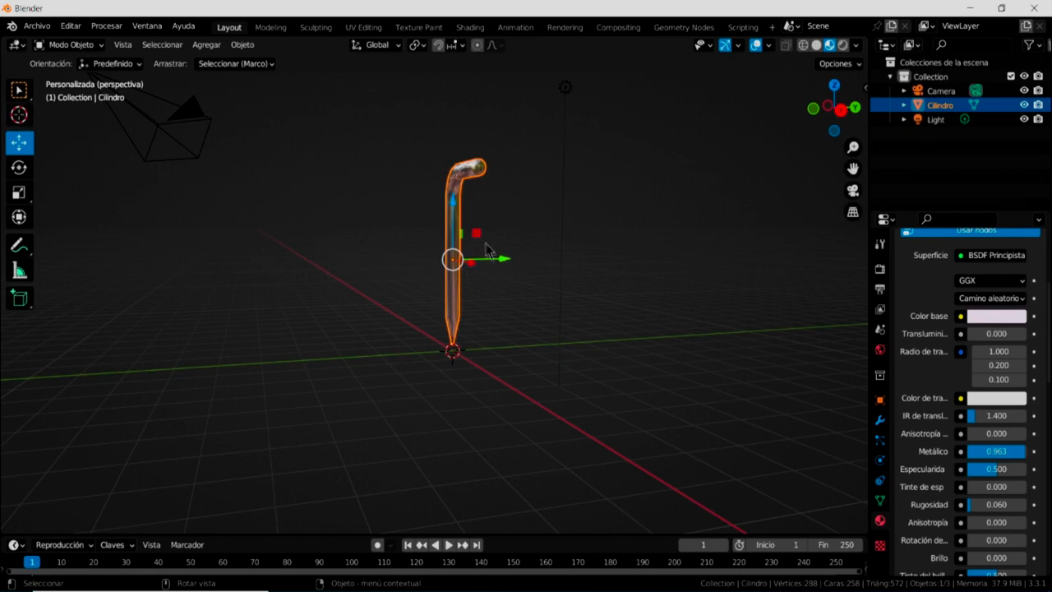
drag(505, 259, 797, 259)
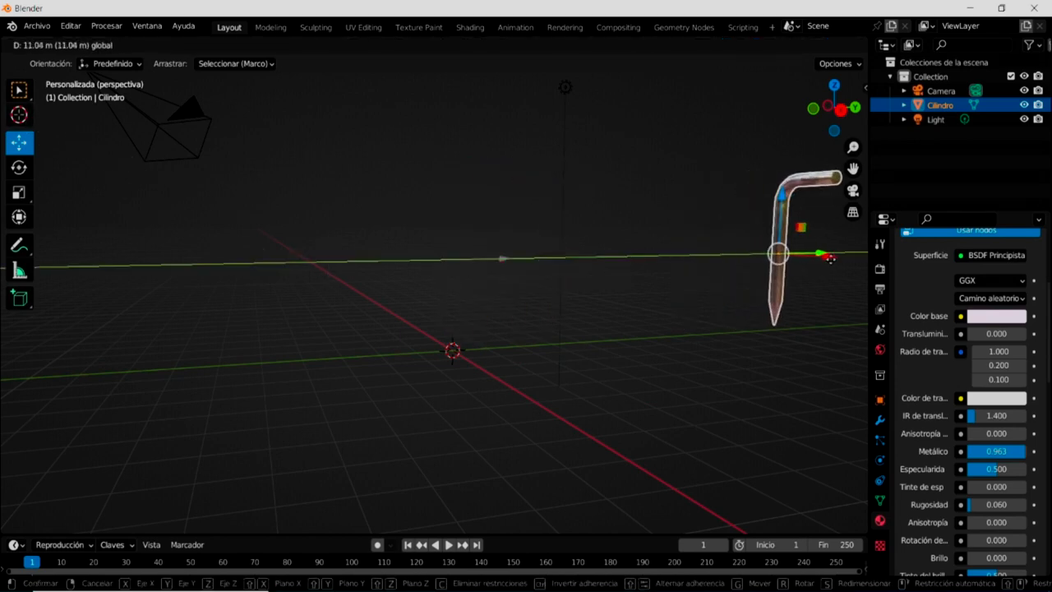
drag(797, 259, 856, 256)
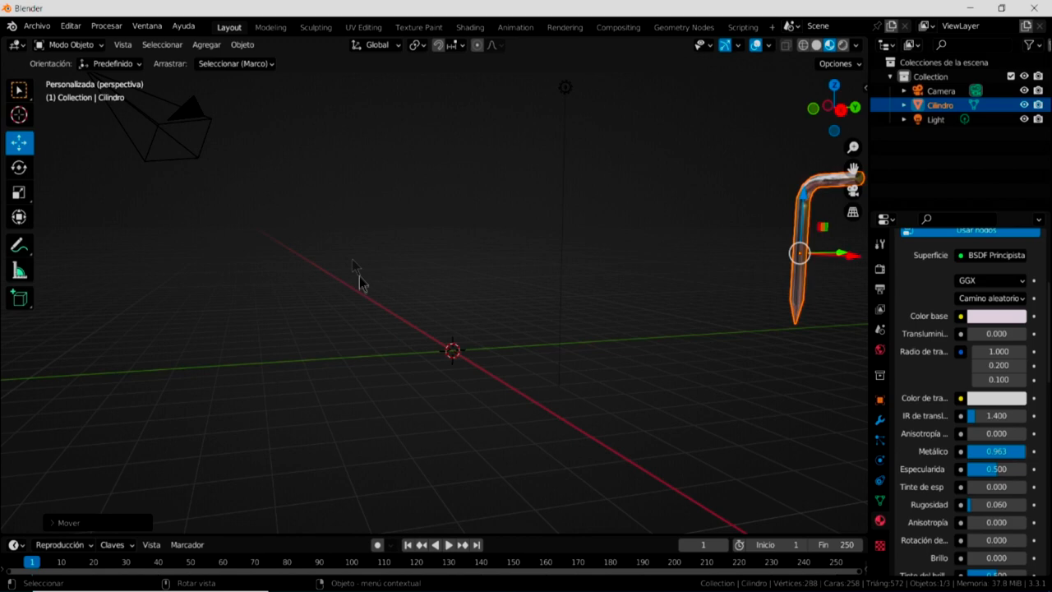
- Add a torus ring (Rosca) and set its Y rotation to 90°
click(210, 47)
mouse_move(238, 61)
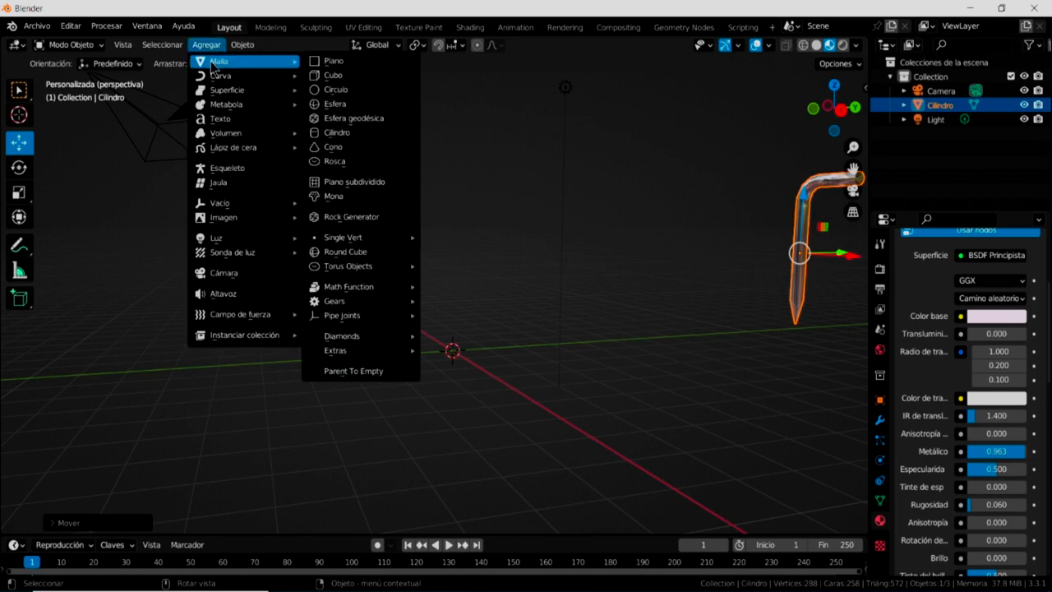
click(335, 161)
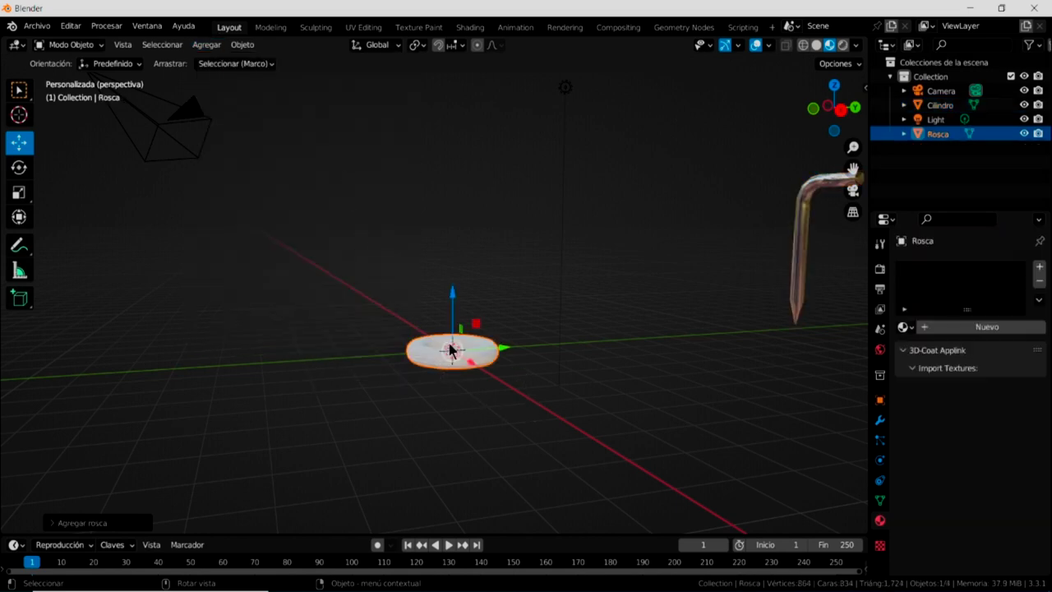
click(20, 169)
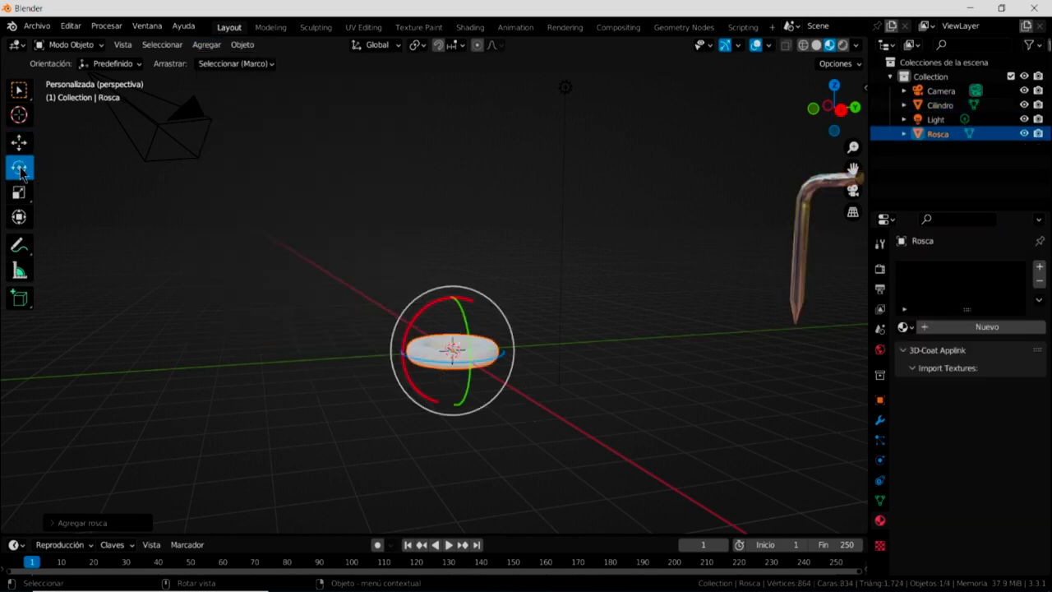
drag(435, 306, 504, 387)
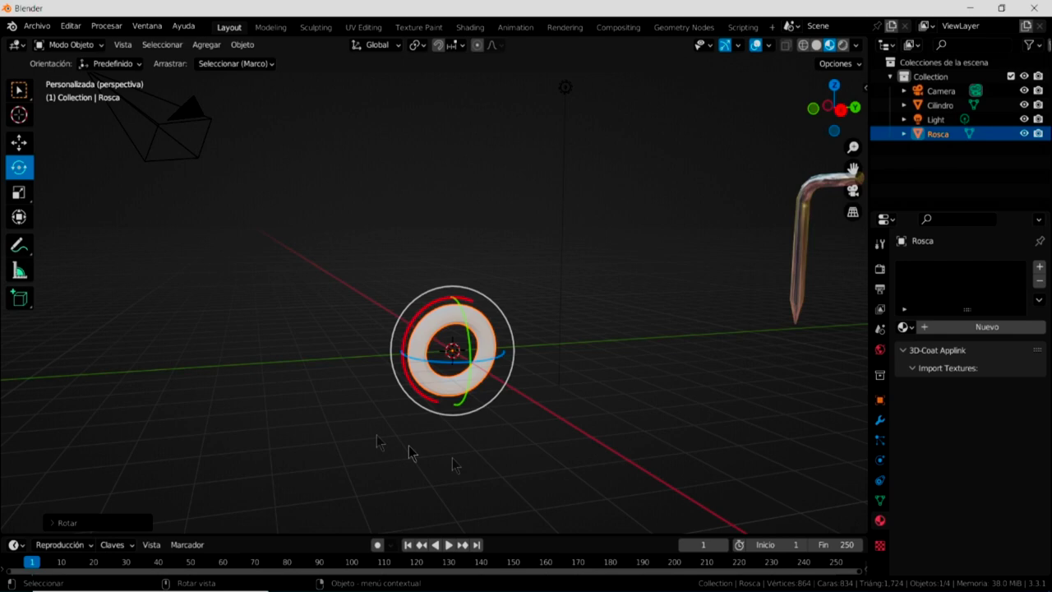
click(879, 400)
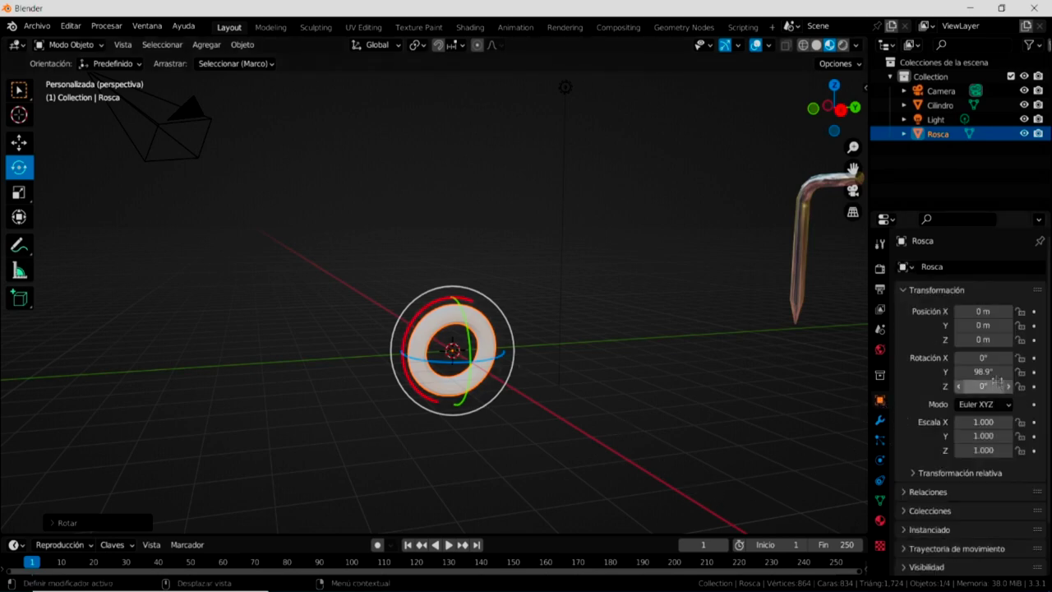
click(980, 373)
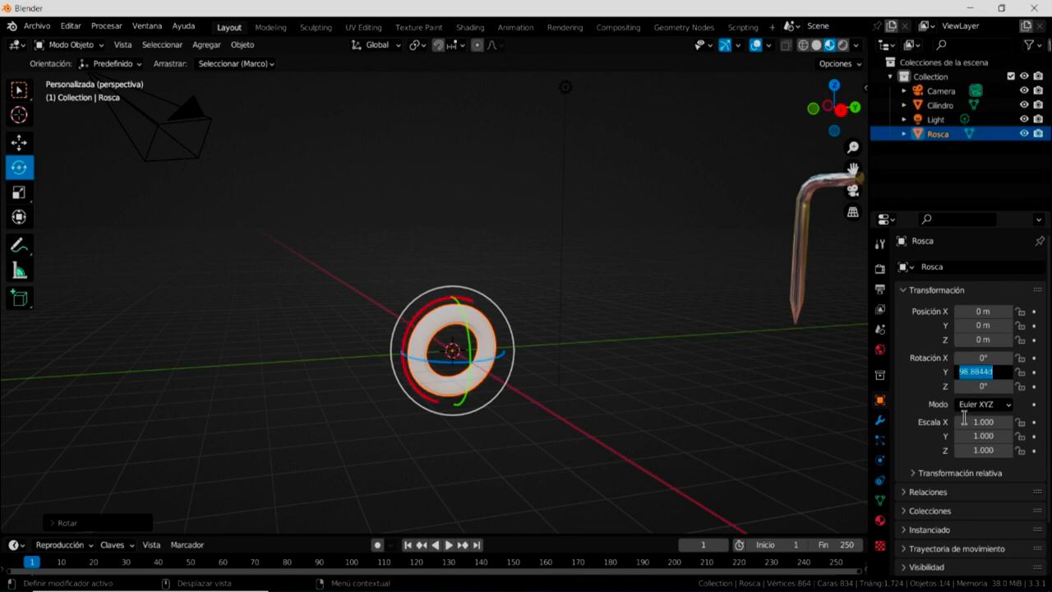
text(90)
key(Return)
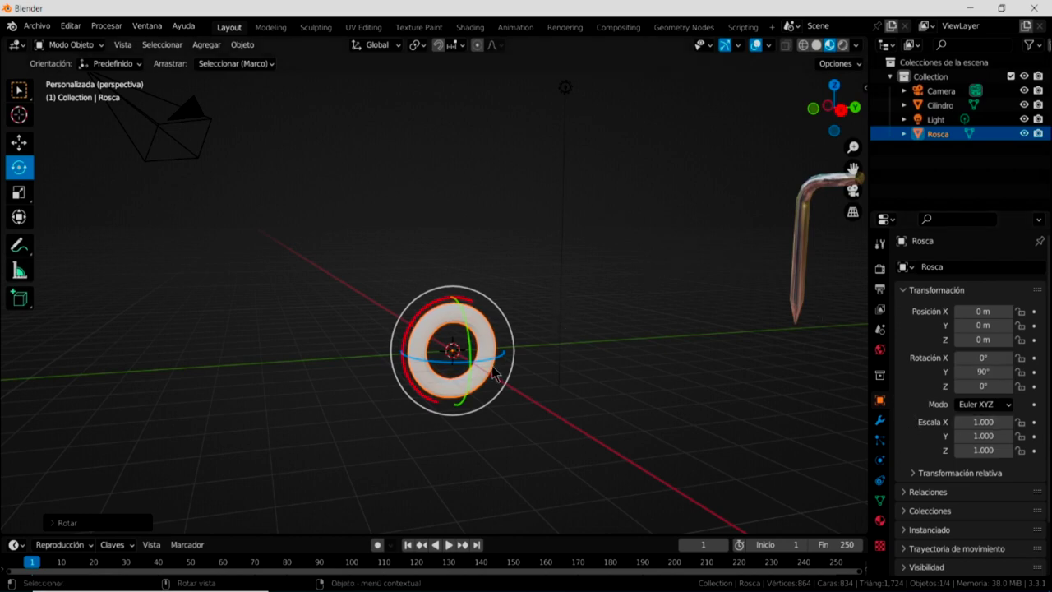
- Raise the torus to about Z 4.57 m above the origin
click(18, 144)
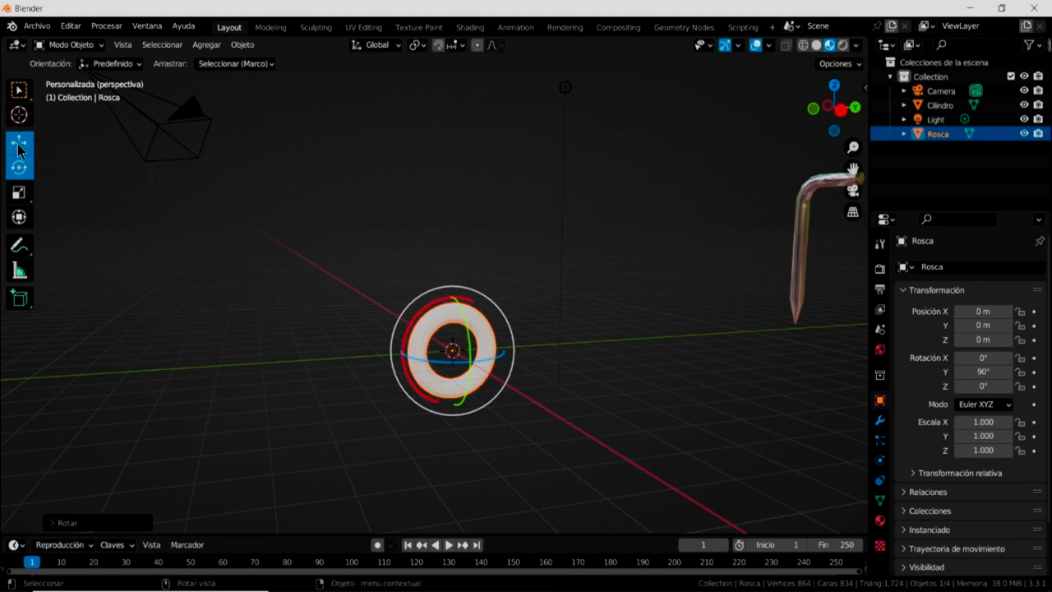
drag(453, 300, 452, 115)
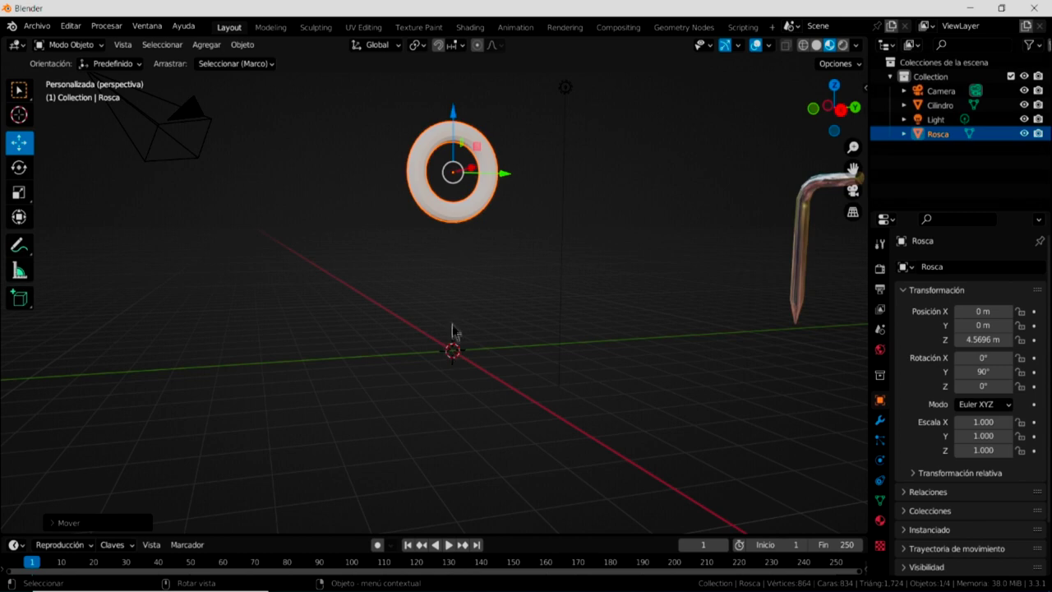
click(241, 47)
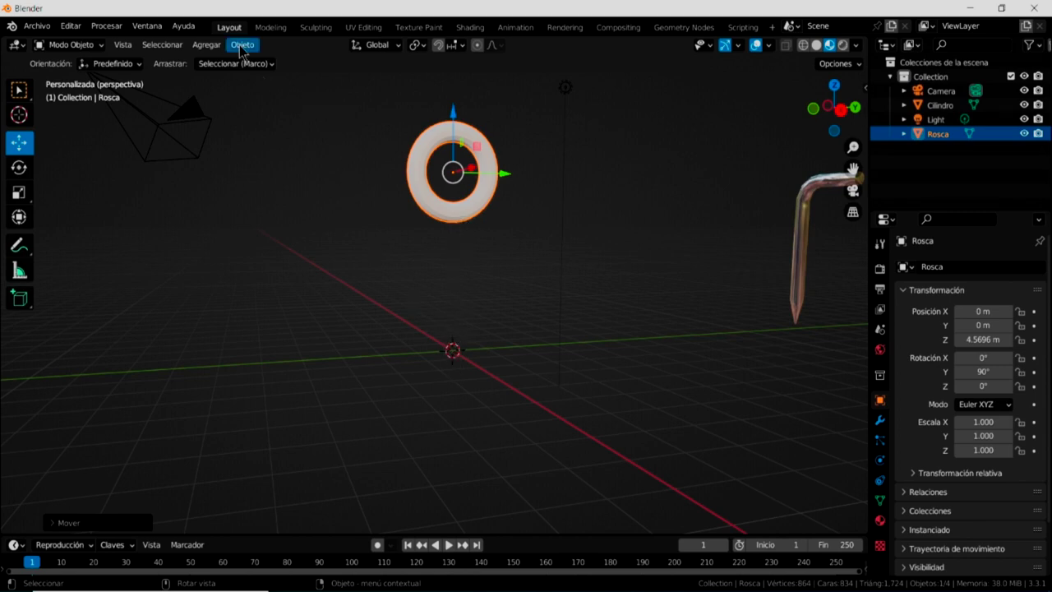
- Add a cylinder and scale it into a thin shaft, about 0.292 × 0.292 × 1.323
click(206, 45)
mouse_move(238, 61)
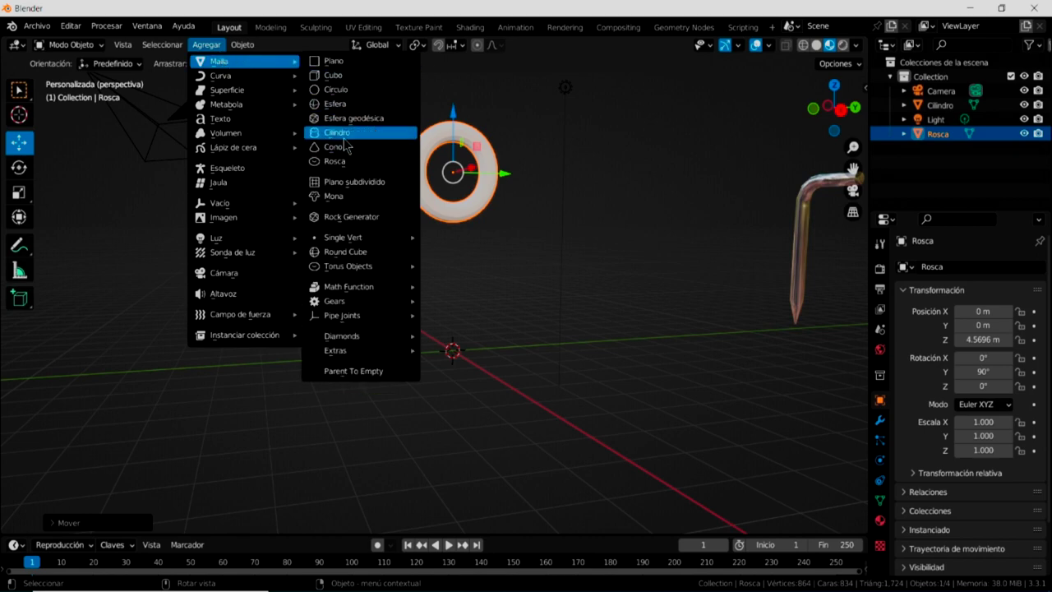
click(344, 136)
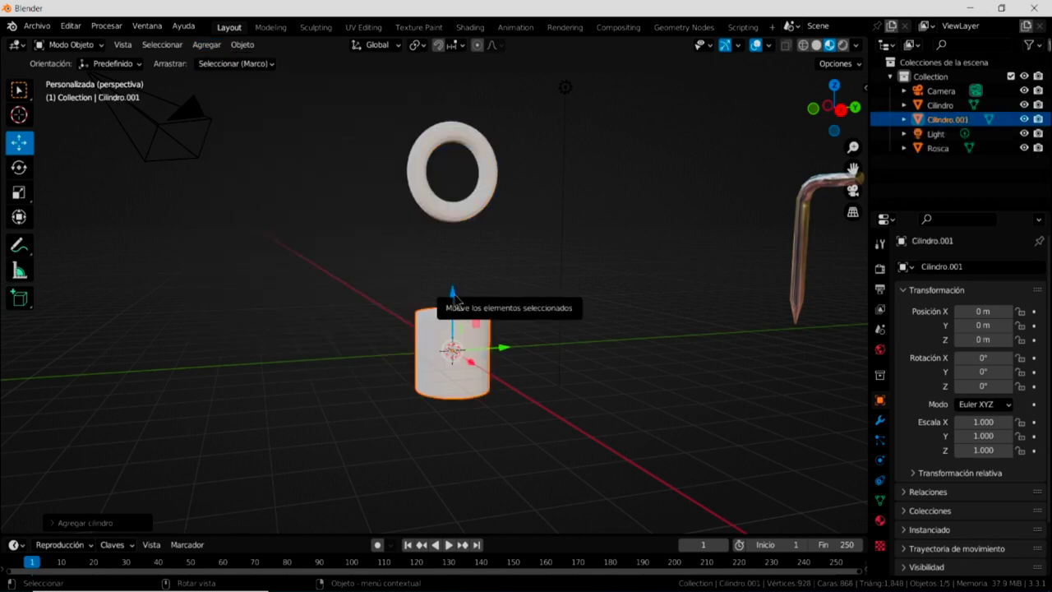
drag(450, 280, 450, 207)
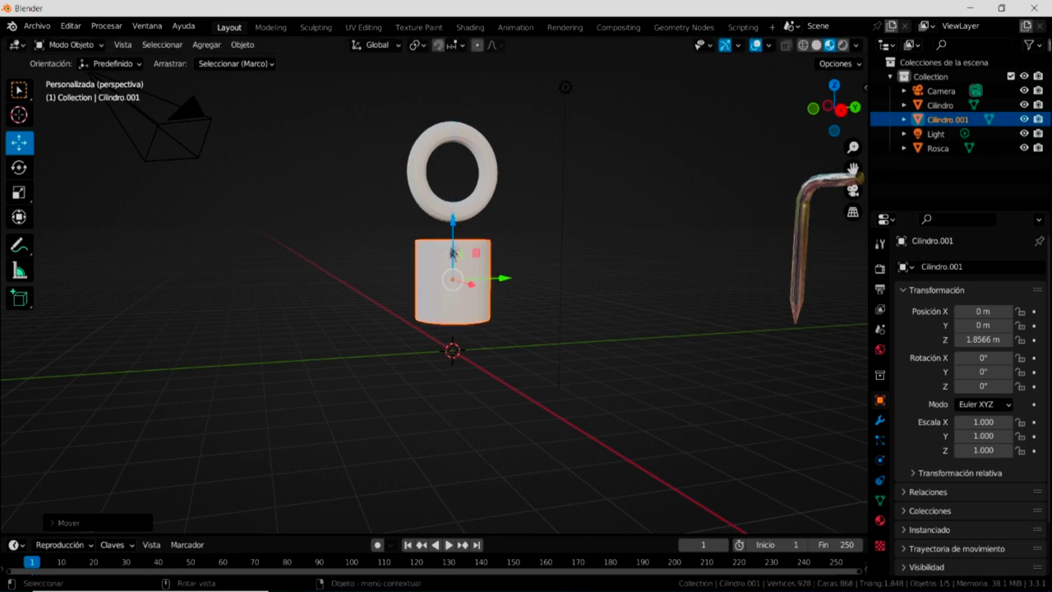
click(19, 198)
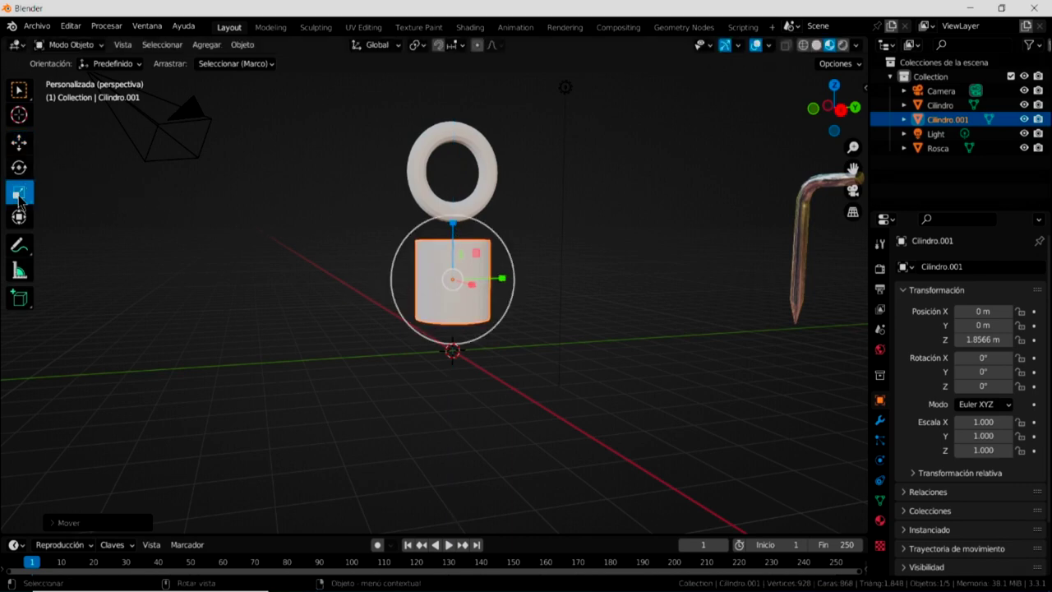
drag(452, 222, 453, 131)
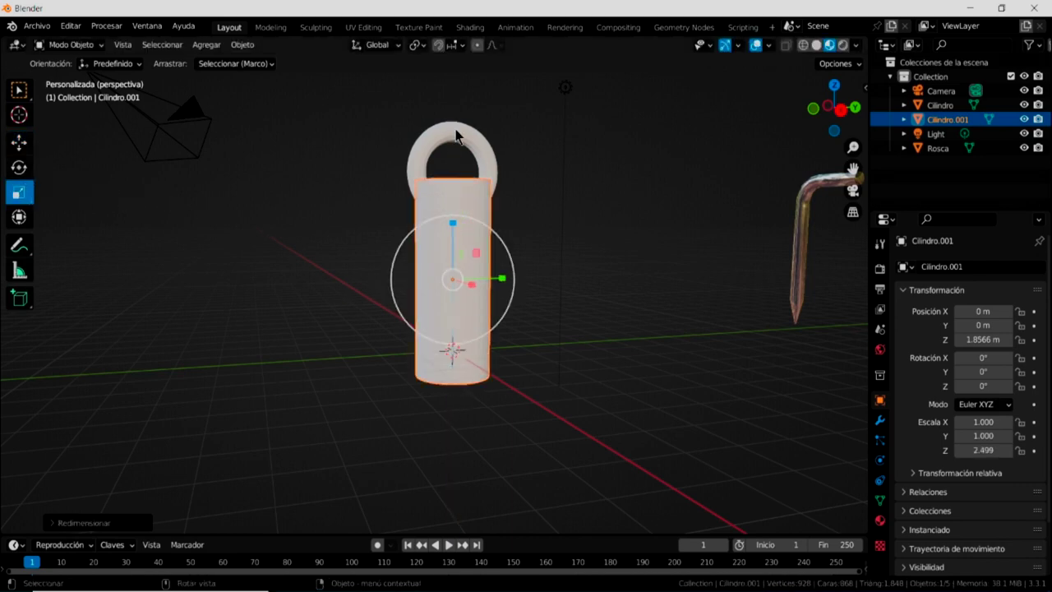
mouse_move(511, 259)
mouse_down()
mouse_move(493, 253)
mouse_move(462, 277)
mouse_up()
mouse_move(453, 223)
mouse_down()
mouse_move(463, 133)
mouse_move(468, 152)
mouse_up()
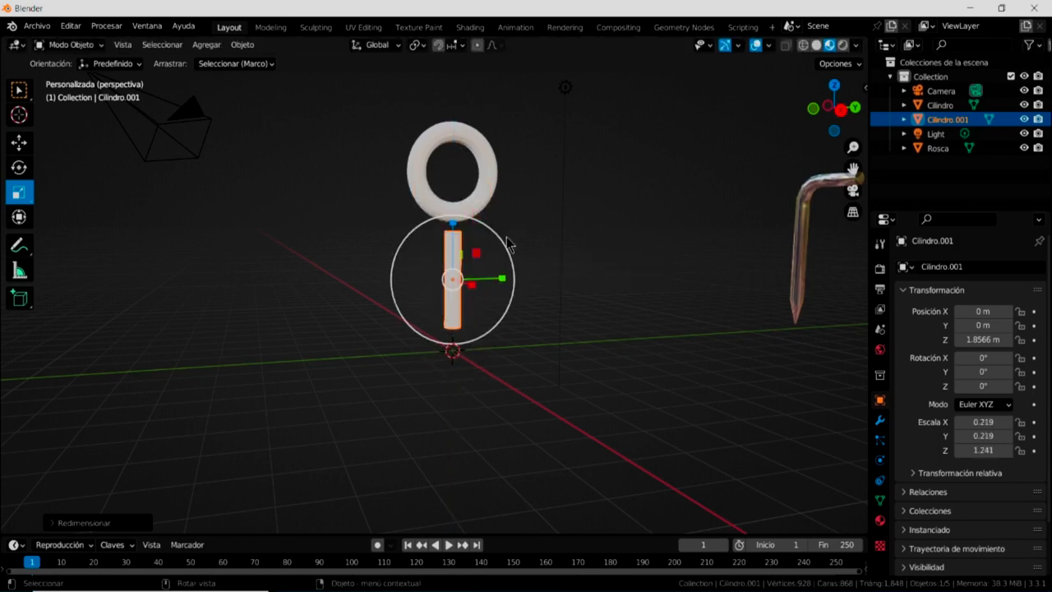
mouse_move(509, 247)
mouse_down()
mouse_move(526, 222)
mouse_move(520, 232)
mouse_up()
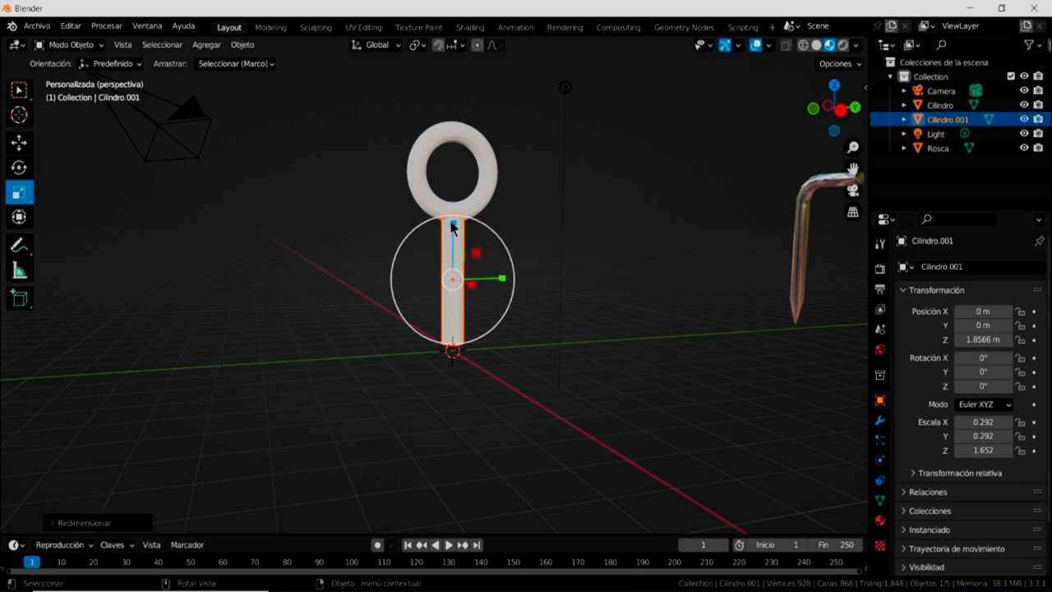
drag(452, 222, 452, 238)
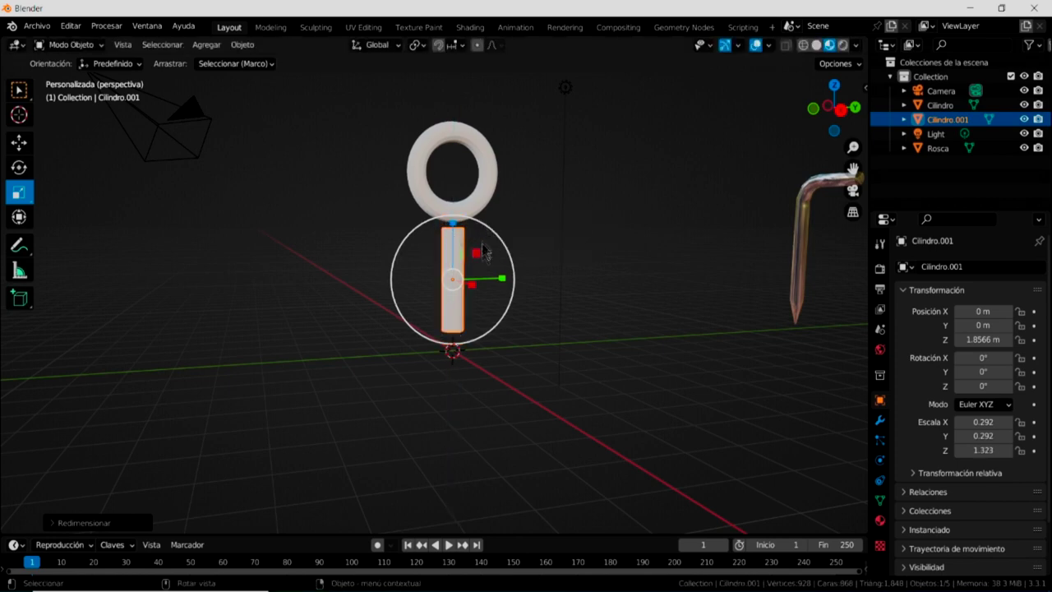
- Raise the shaft to Z 2.1074 m so its top meets the ring
click(19, 143)
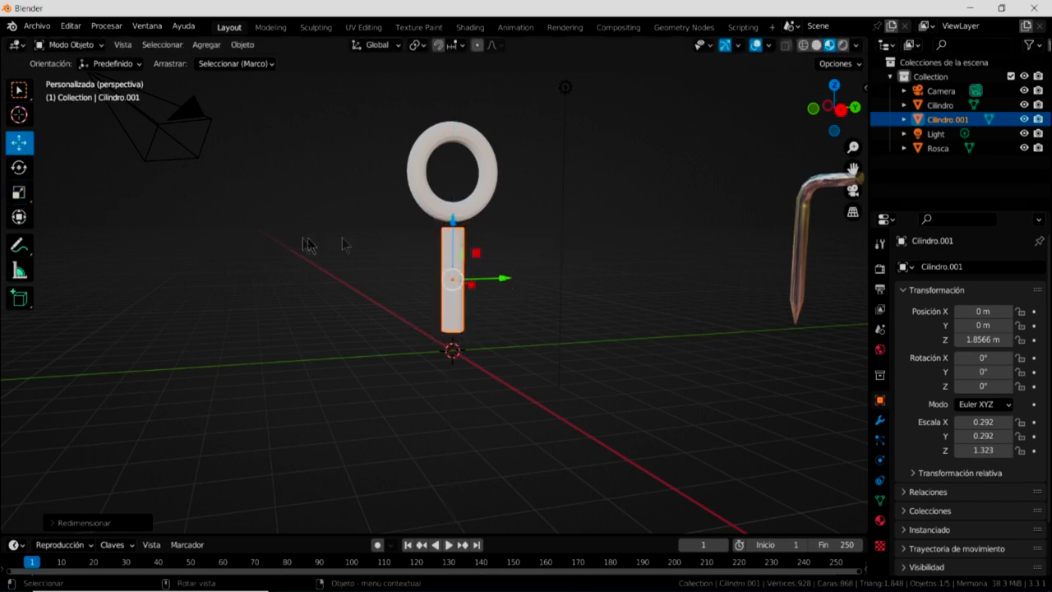
drag(452, 221, 451, 205)
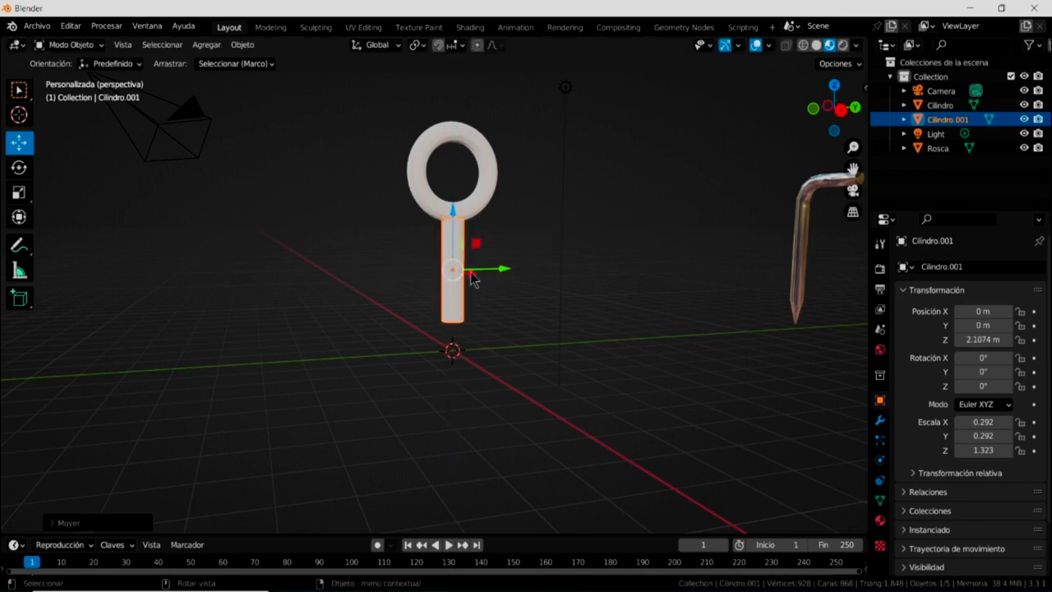
mouse_move(544, 287)
middle_down()
mouse_move(498, 305)
mouse_move(411, 271)
mouse_move(497, 298)
mouse_move(512, 287)
middle_up()
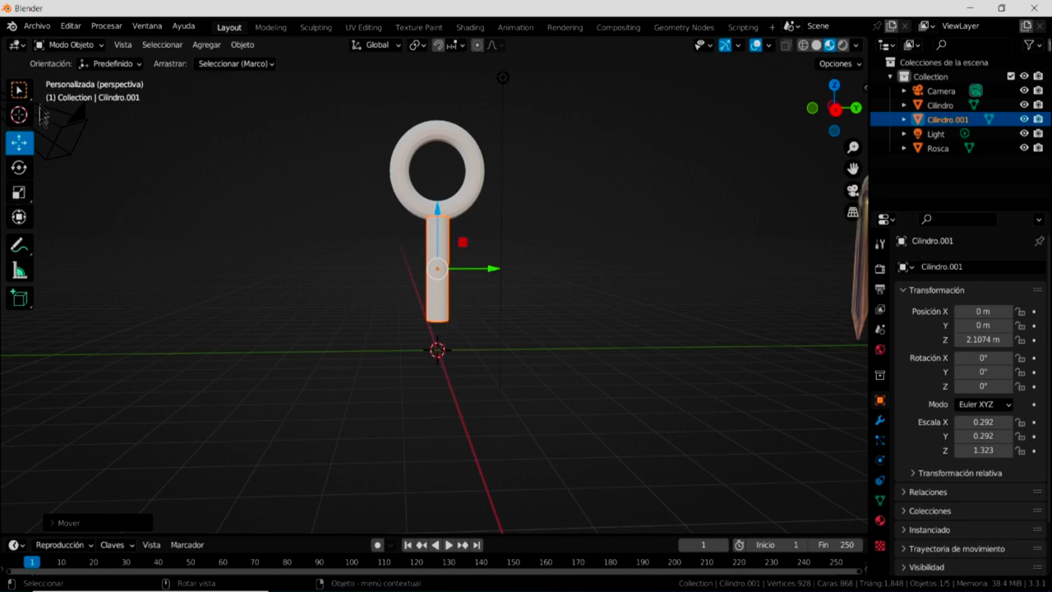
click(82, 47)
click(78, 46)
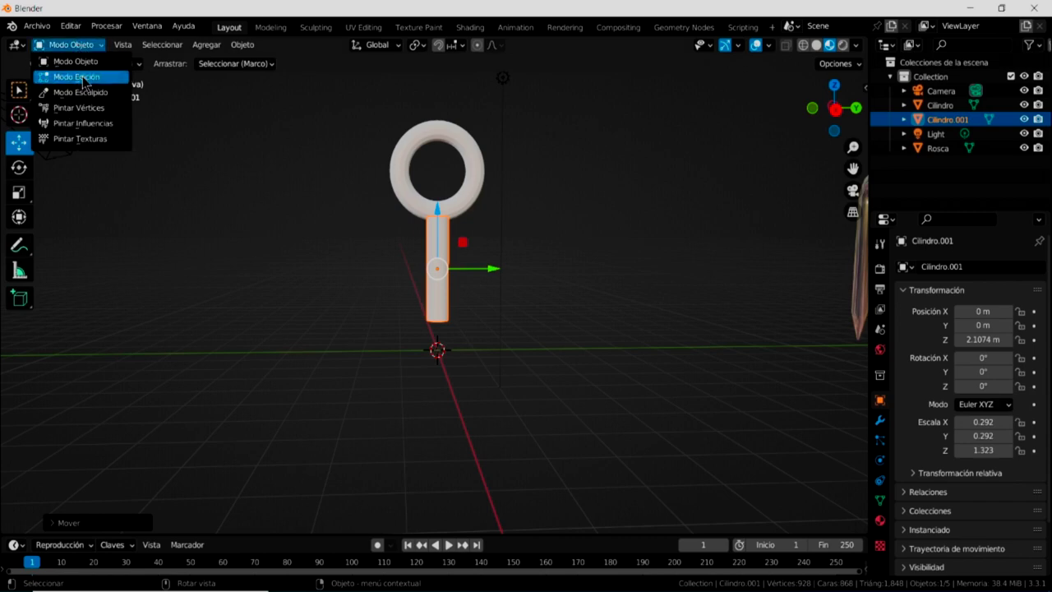
- Enter Edit Mode on the shaft and select only its bottom face
click(85, 80)
scroll(453, 312, up, 1)
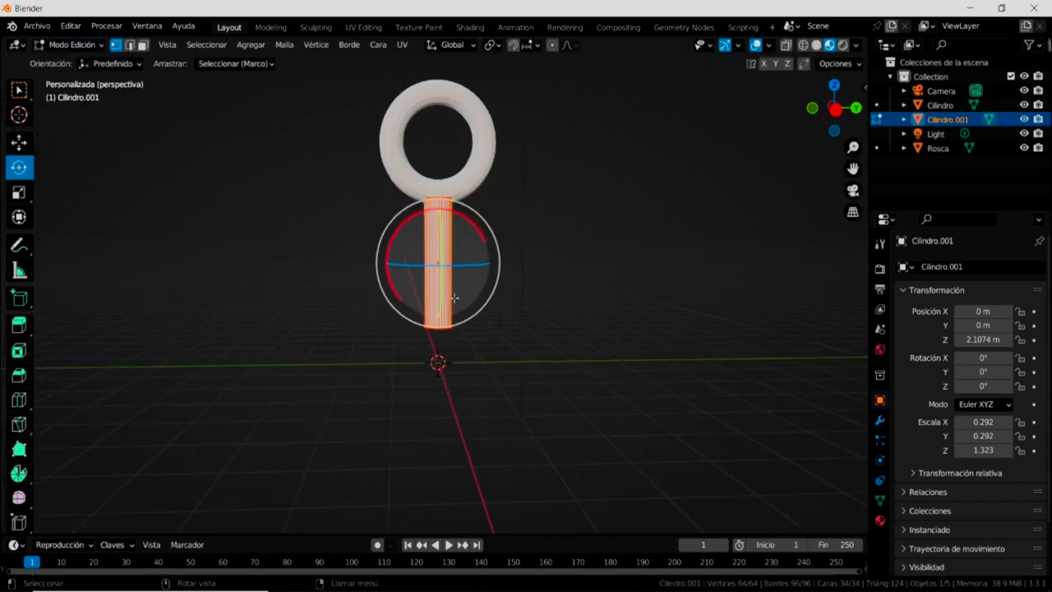
scroll(460, 319, up, 1)
scroll(469, 327, up, 1)
scroll(477, 333, up, 1)
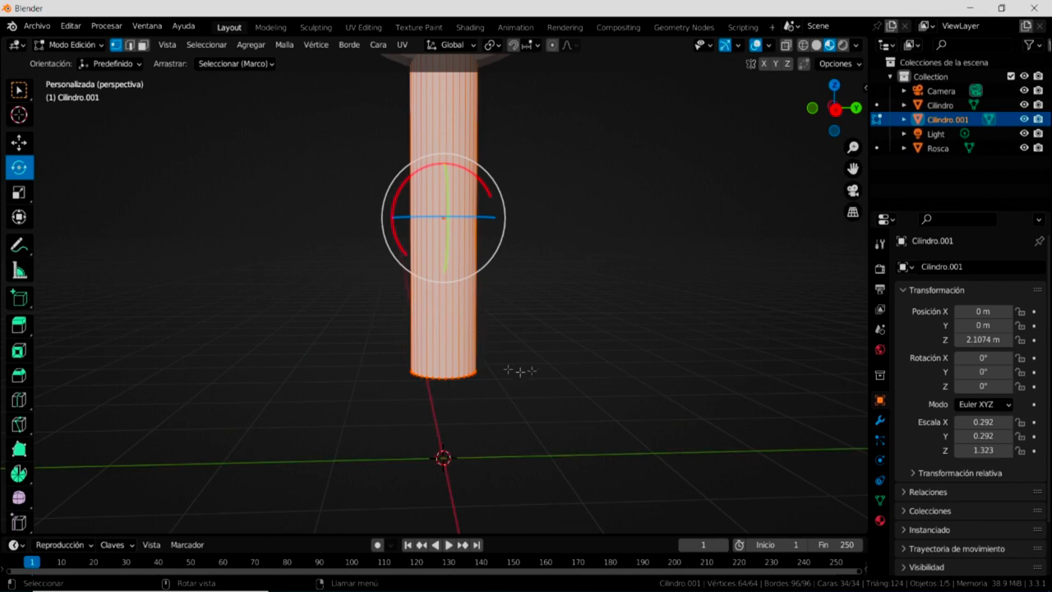
middle_drag(535, 358, 534, 357)
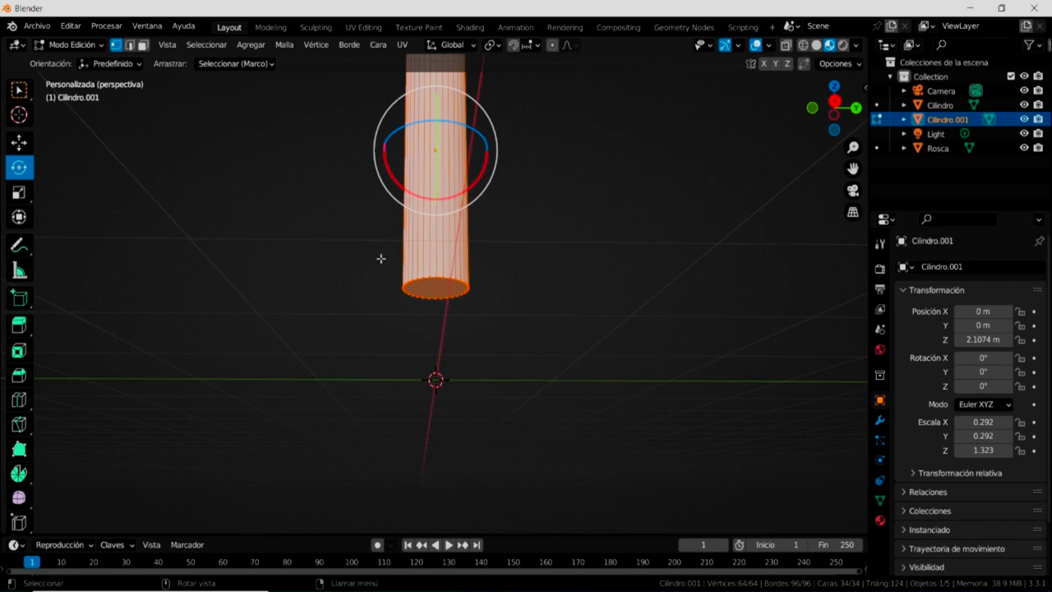
drag(381, 258, 526, 311)
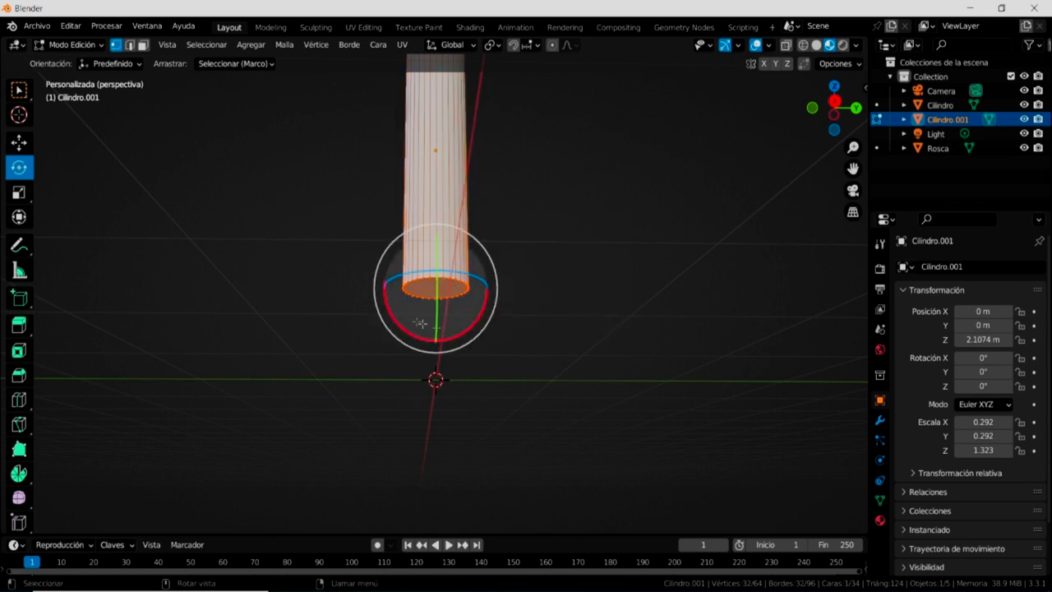
mouse_move(545, 185)
middle_down()
mouse_move(558, 164)
mouse_move(549, 164)
middle_up()
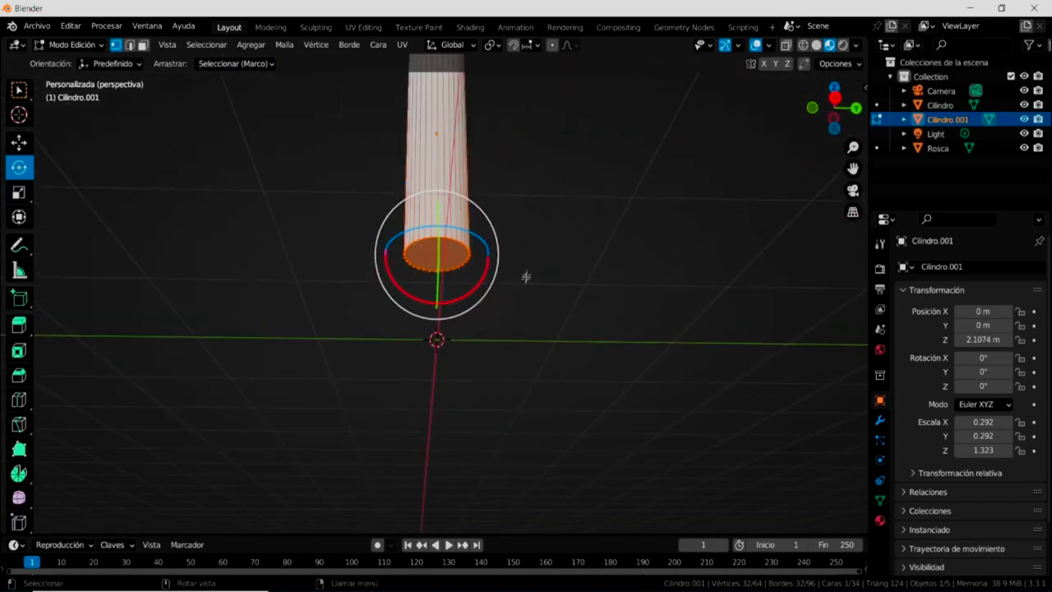
- Extrude the bottom face straight down along Z and scale it to a sharp point
key(e)
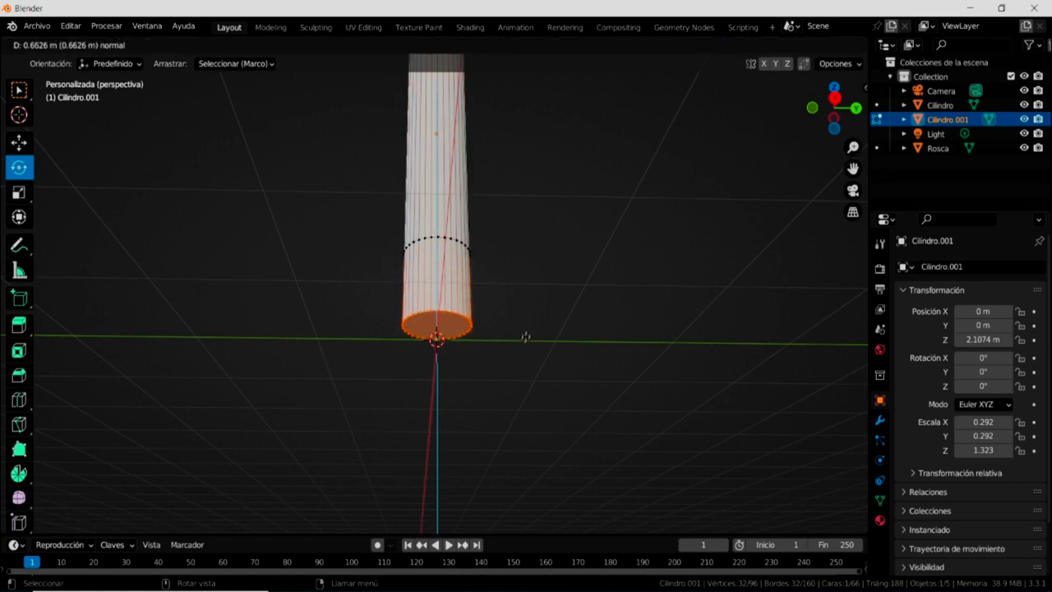
key(z)
key(z)
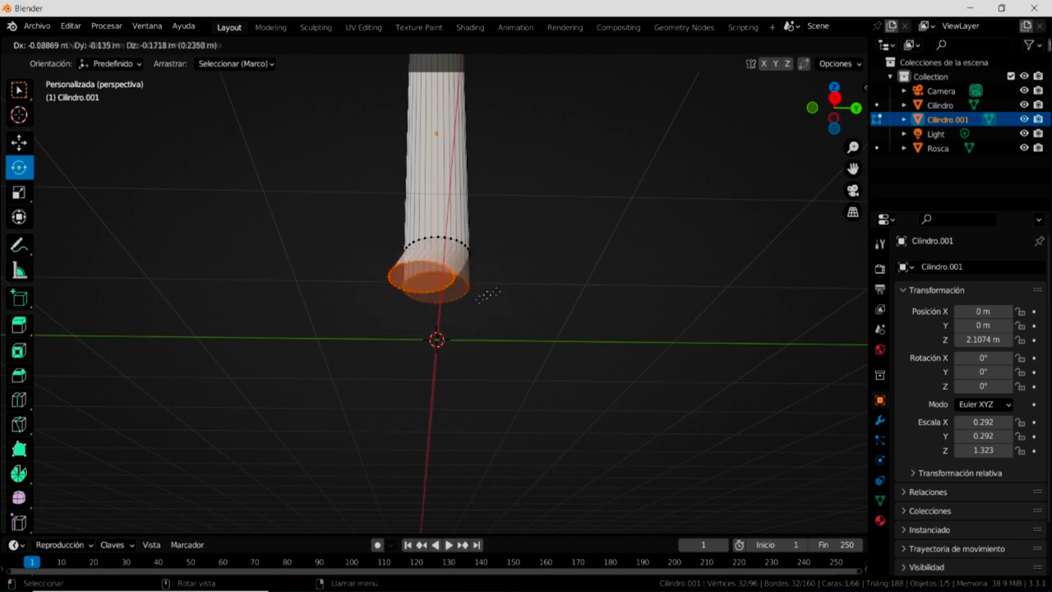
key(z)
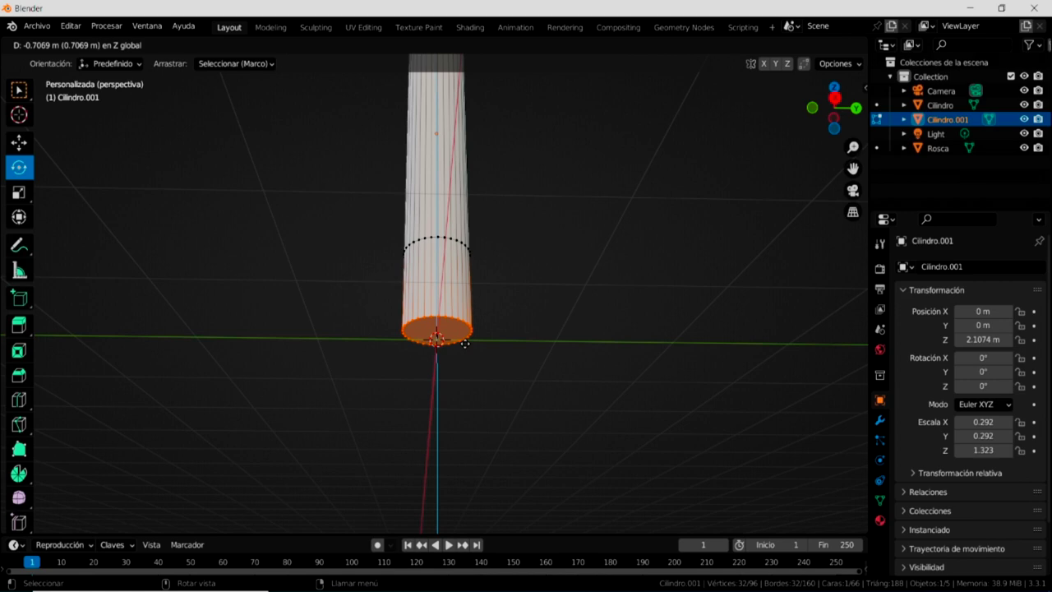
click(465, 344)
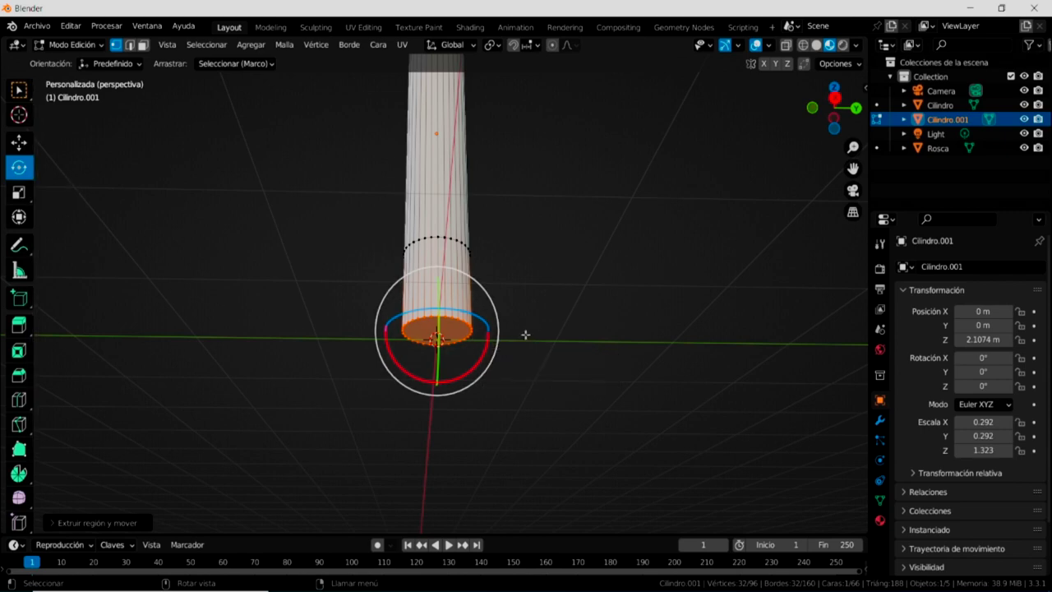
key(s)
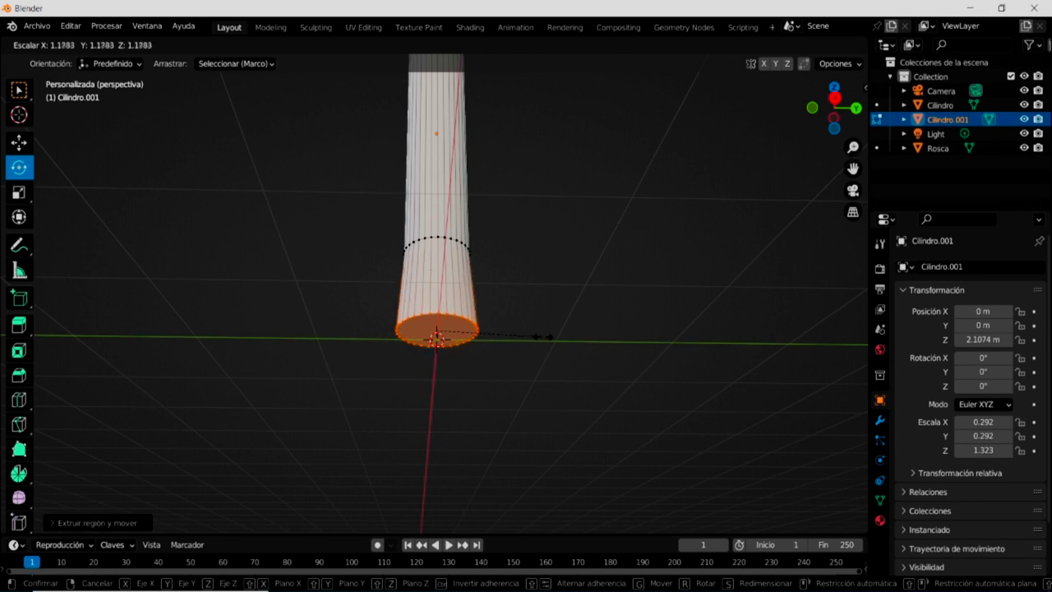
click(458, 336)
mouse_move(599, 277)
middle_down()
mouse_move(596, 313)
mouse_move(521, 274)
mouse_move(551, 300)
mouse_move(521, 369)
middle_up()
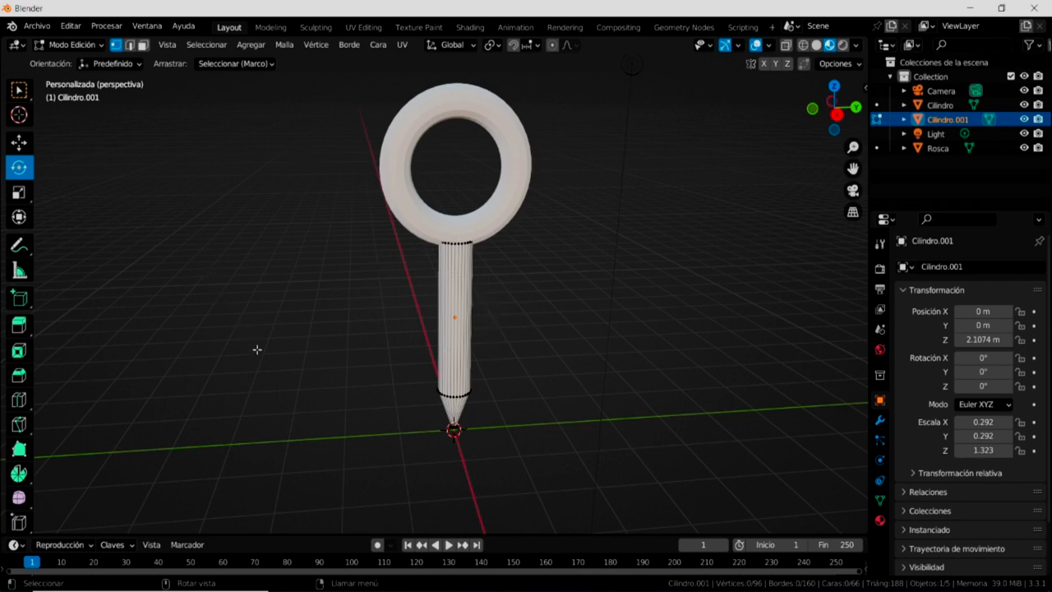
click(19, 89)
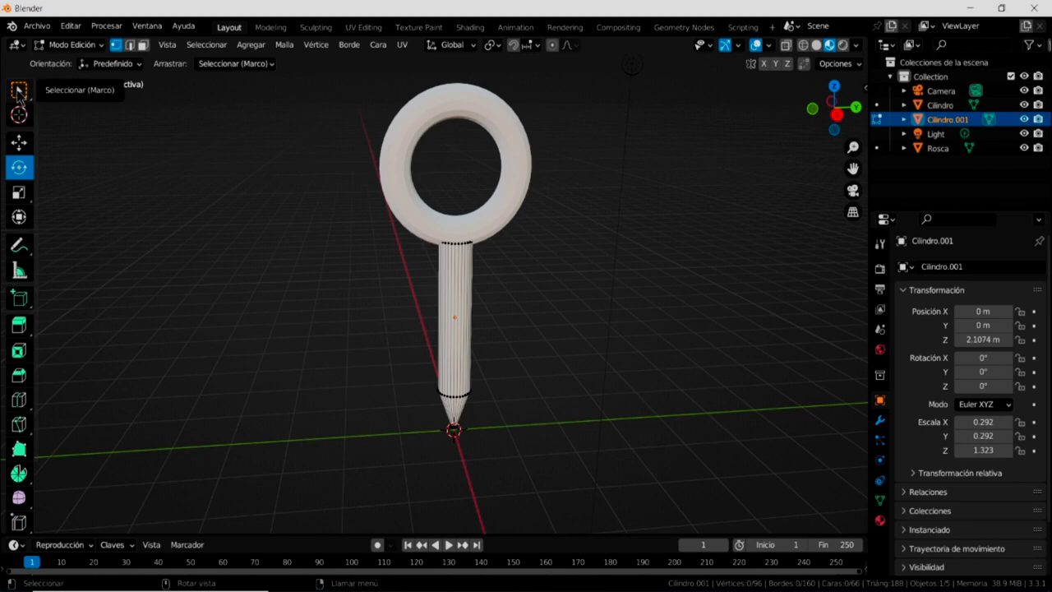
- Return to Object Mode, view from the right side and deselect the shaft
click(72, 44)
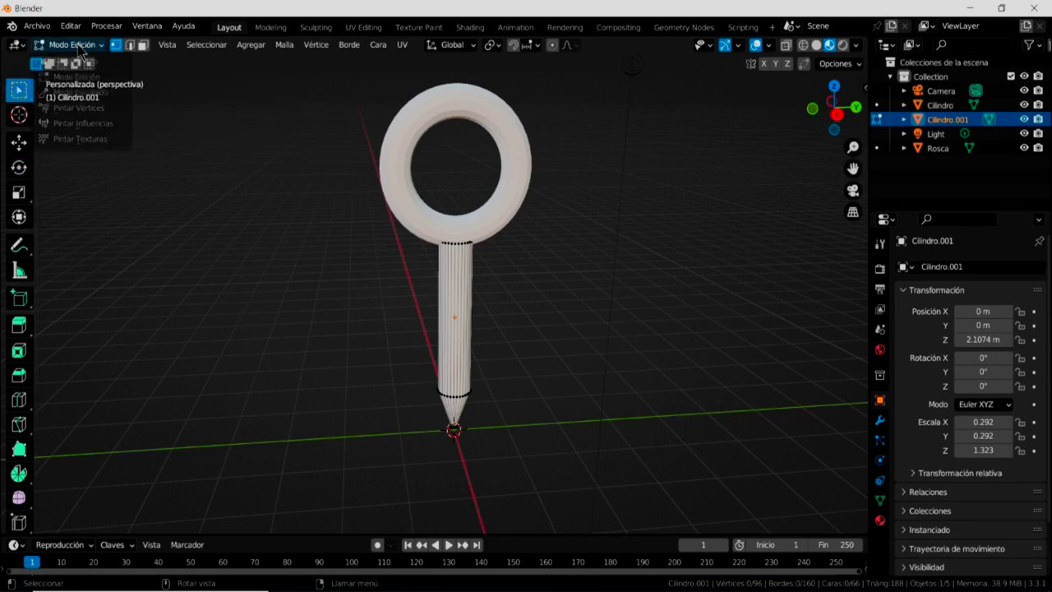
click(81, 63)
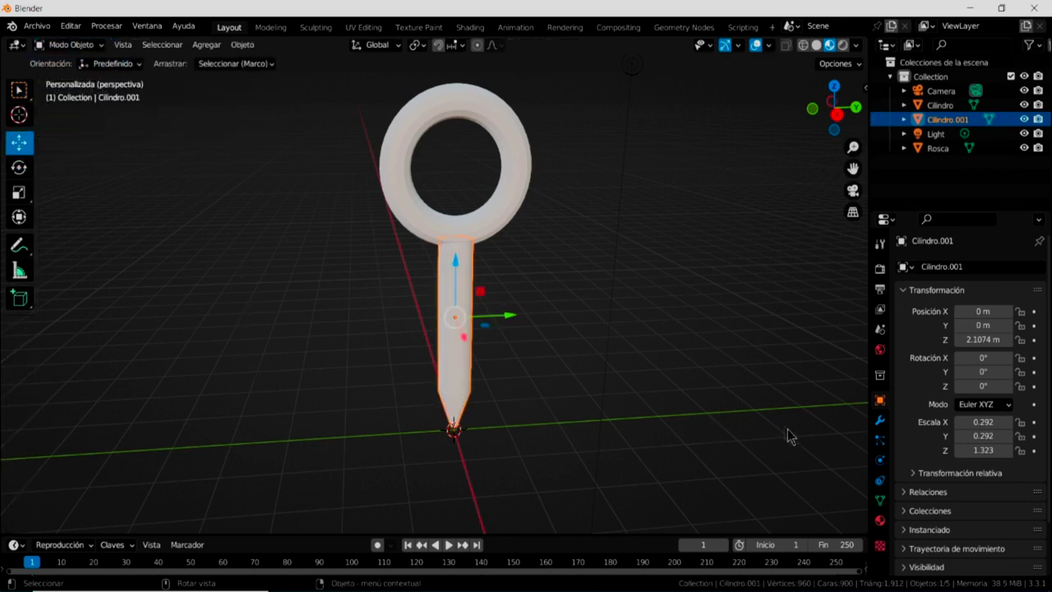
key(KP_3)
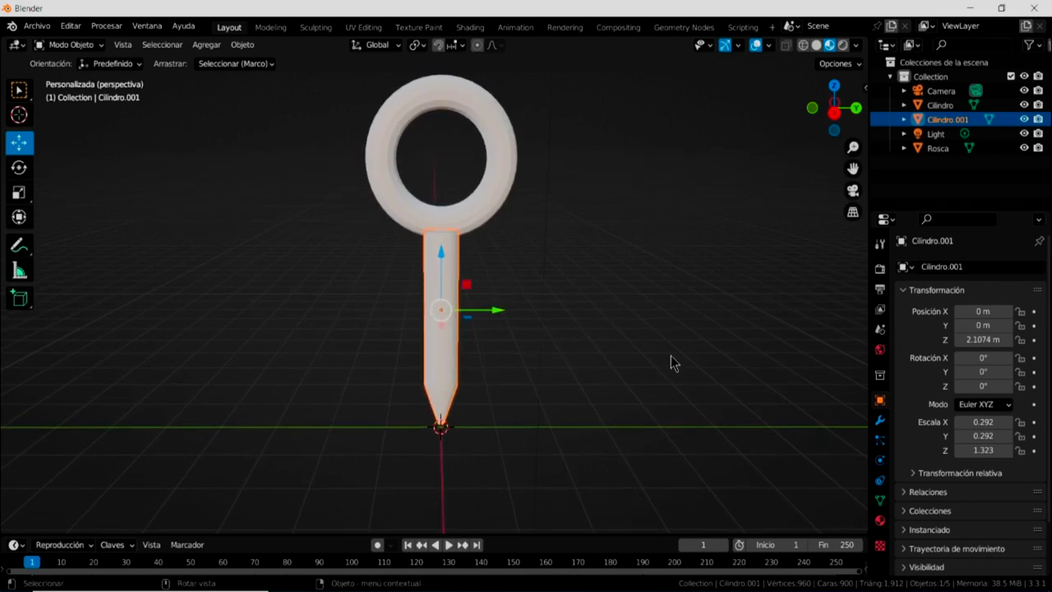
click(670, 358)
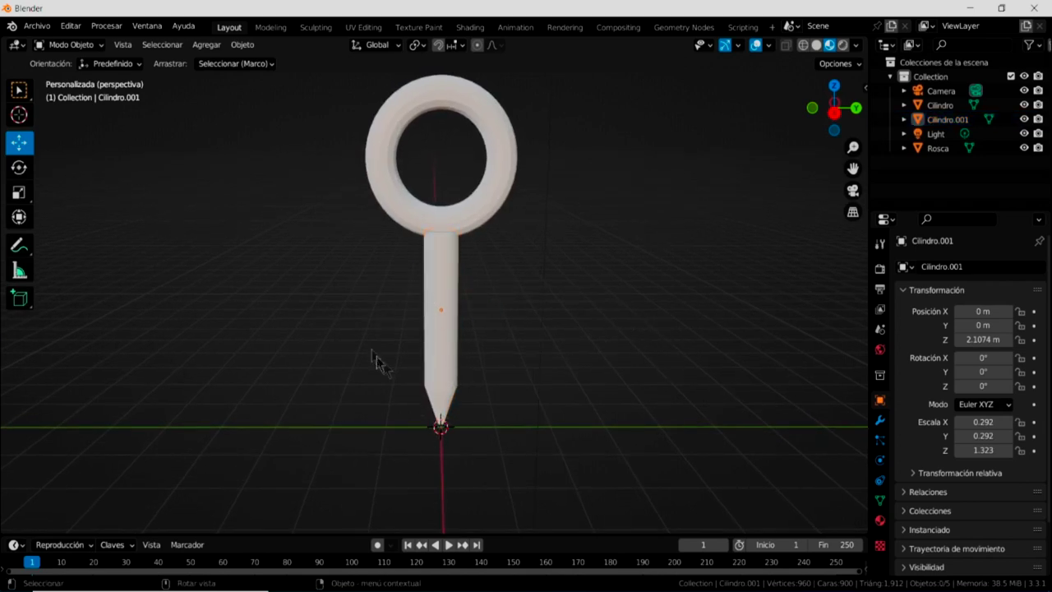
- Add a plane and set its Y rotation to 90° so it stands upright
click(206, 45)
mouse_move(238, 61)
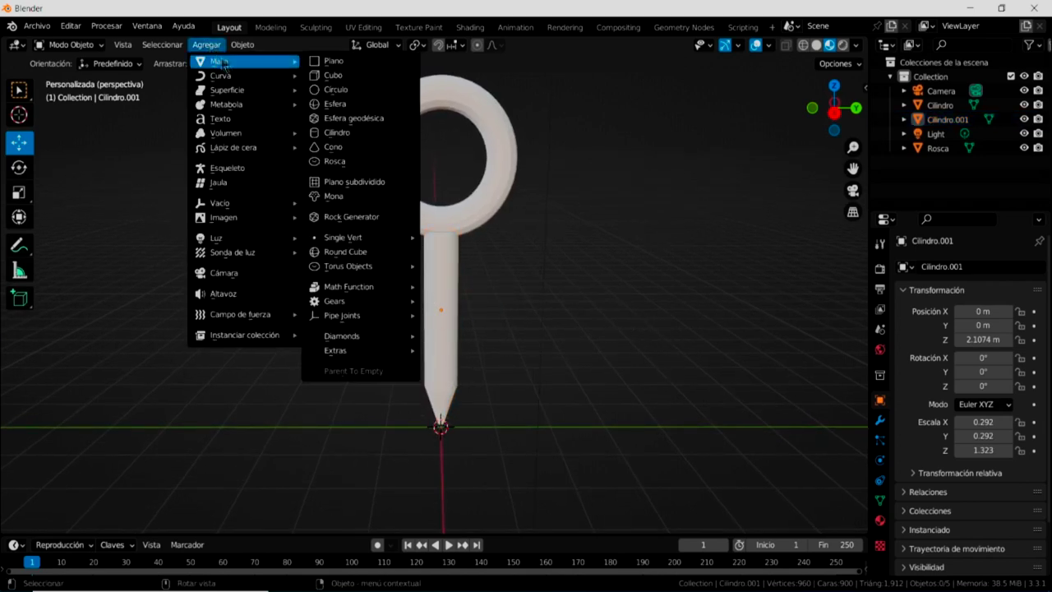
click(333, 64)
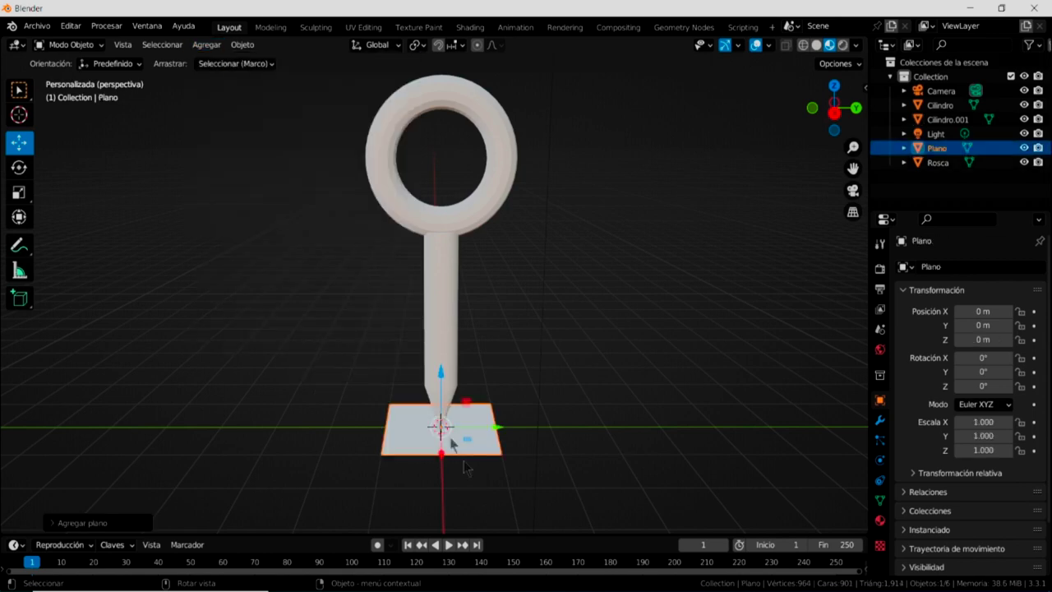
click(19, 167)
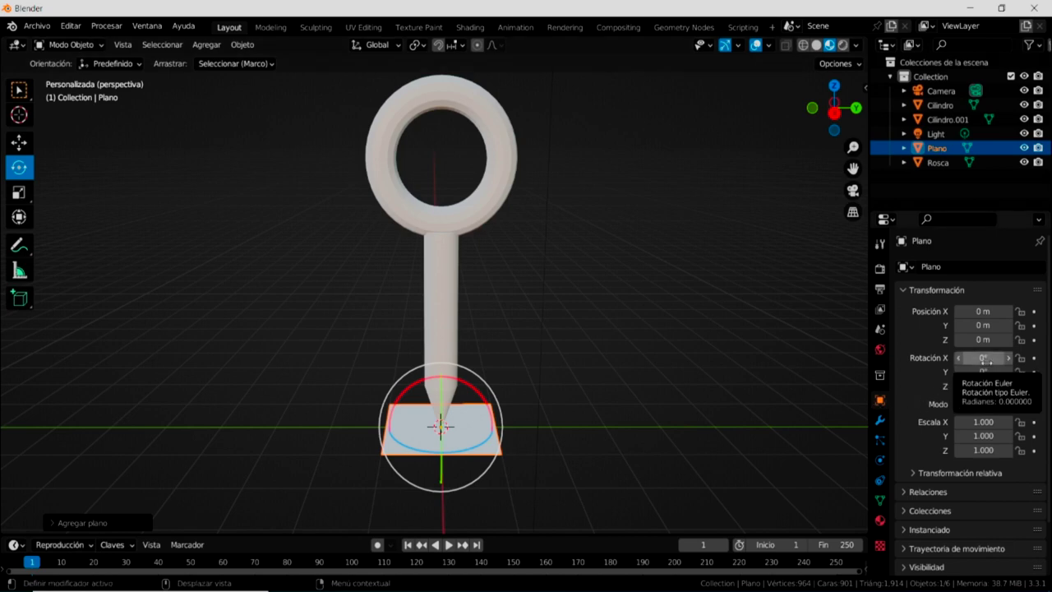
click(978, 372)
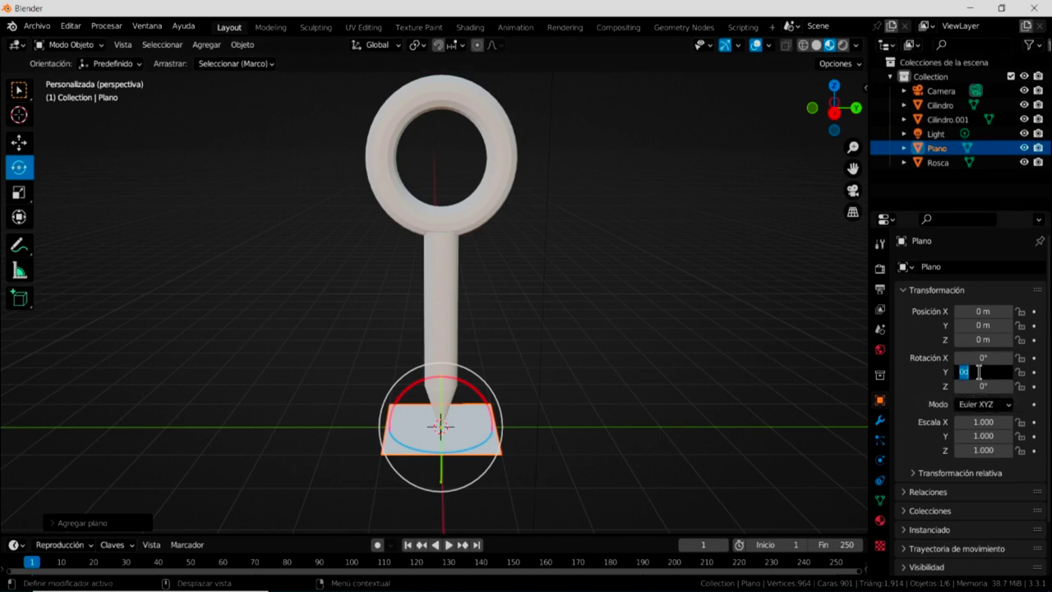
text(90)
key(Return)
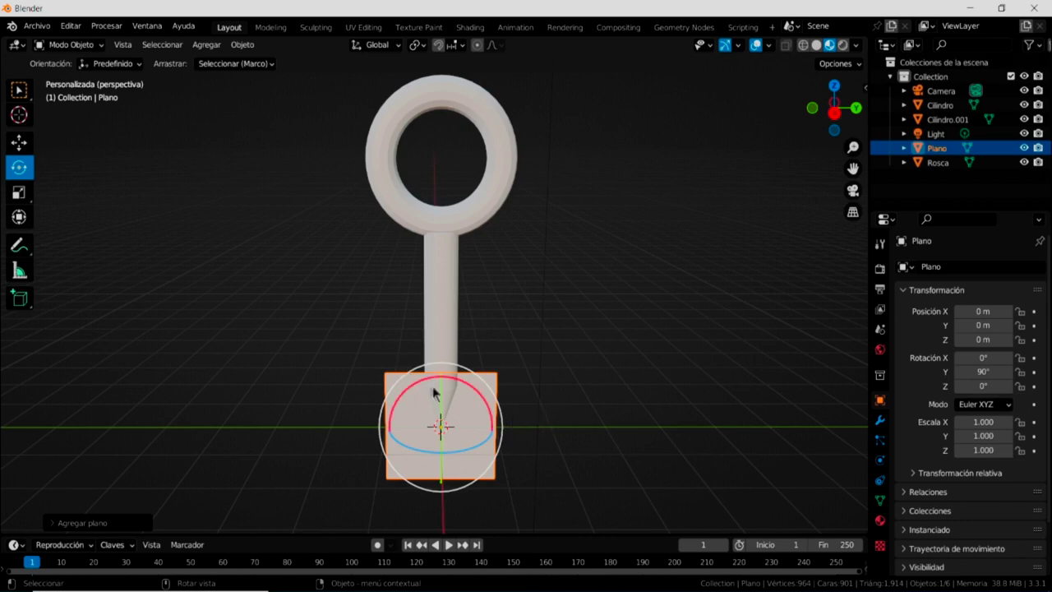
- Put the plane into Edit Mode and settle on the right orthographic view
click(81, 46)
click(78, 76)
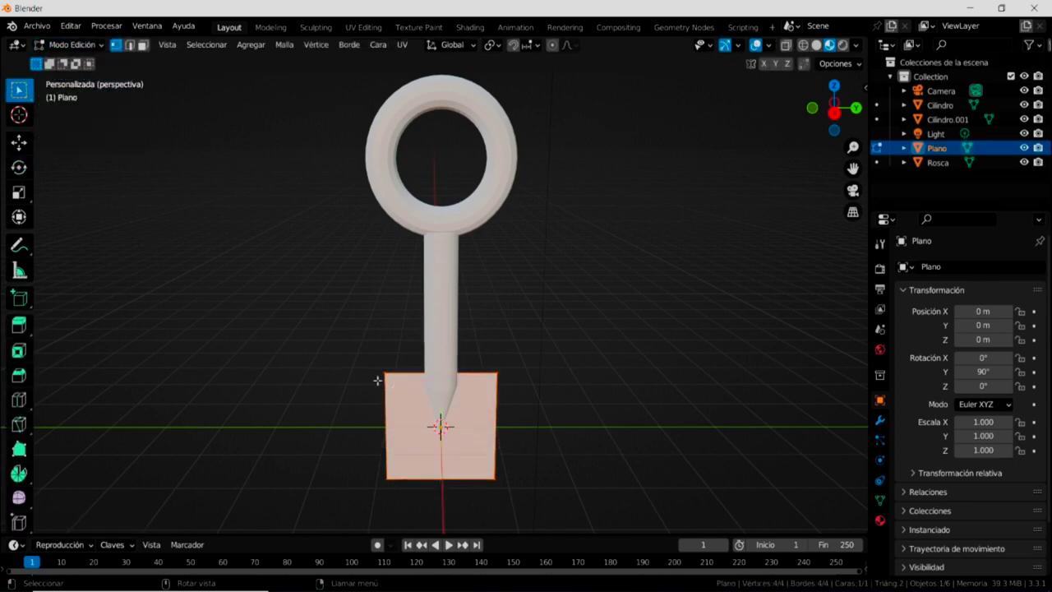
scroll(509, 415, up, 1)
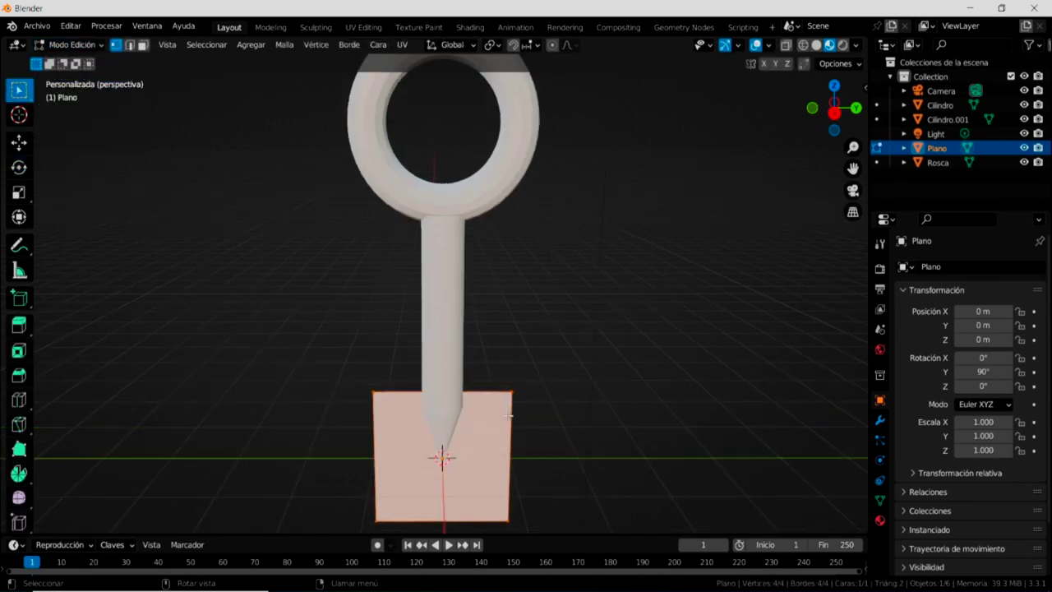
key(KP_1)
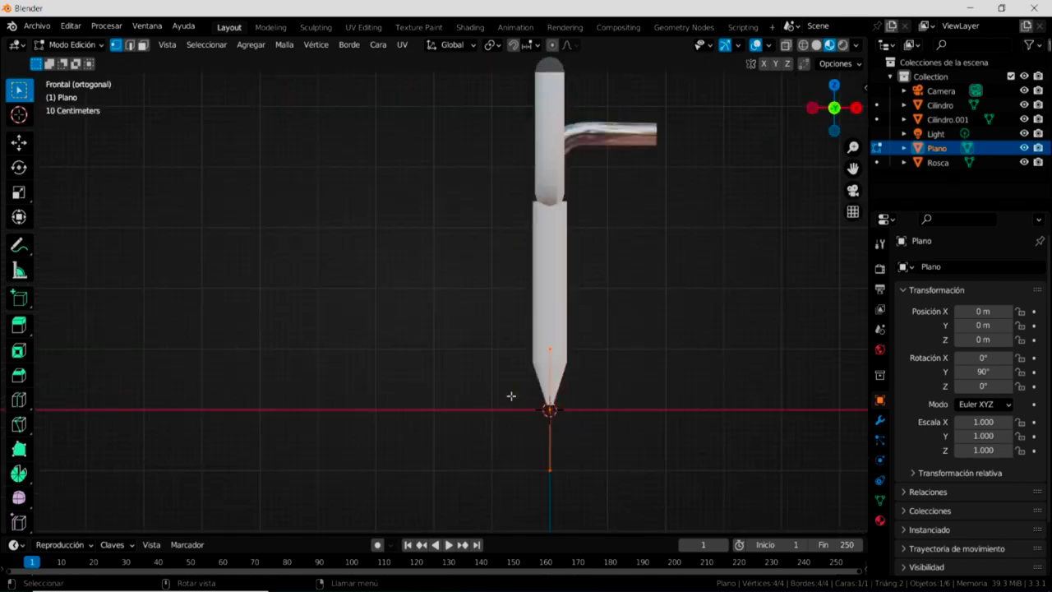
key(KP_7)
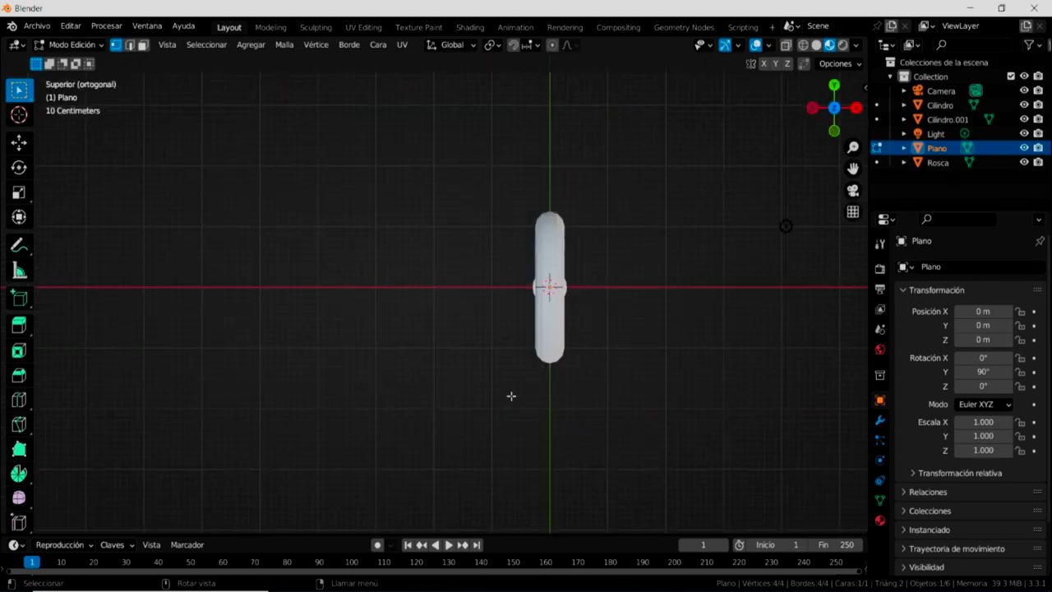
key(KP_3)
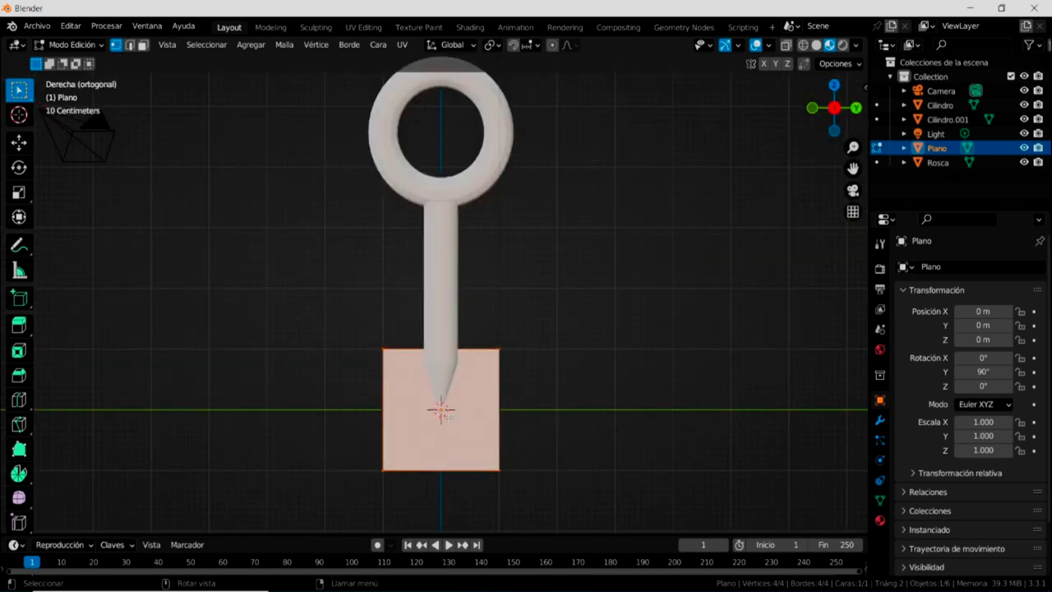
- Slide the plane left and up so it sits beside the shaft
click(19, 143)
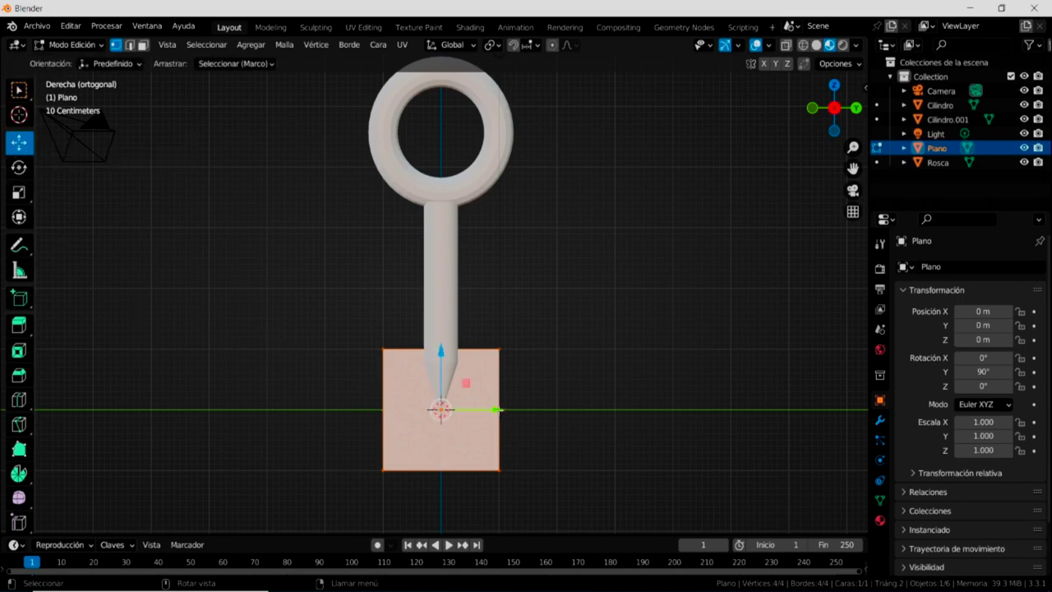
drag(496, 409, 418, 390)
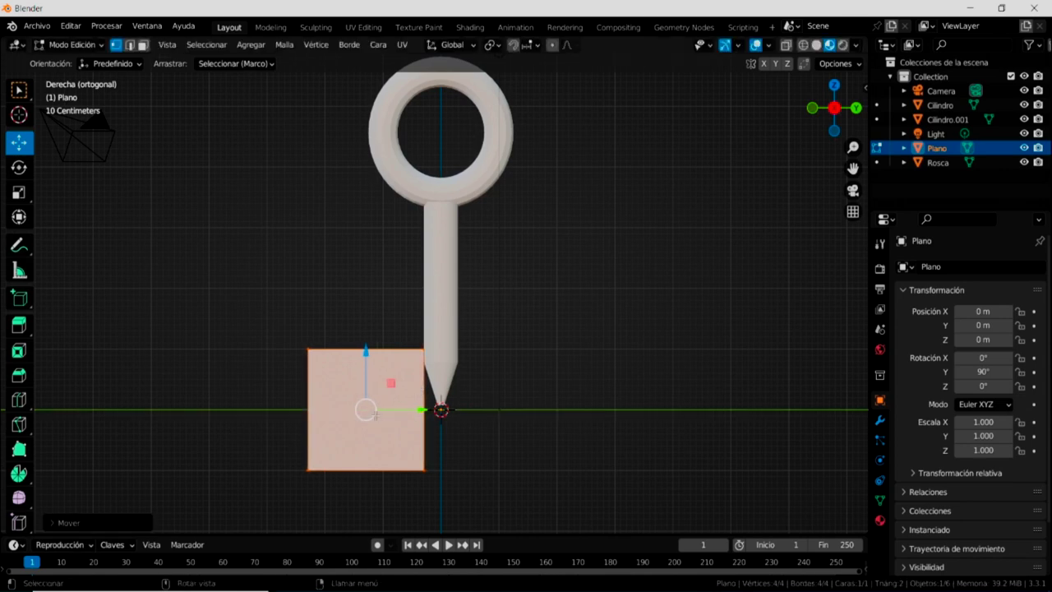
drag(366, 349, 375, 241)
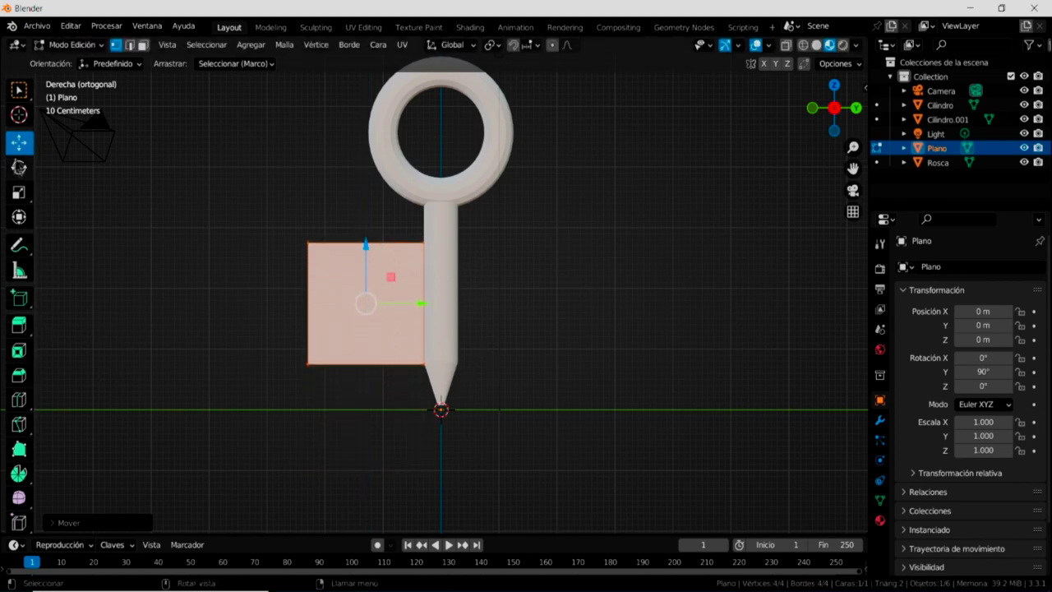
- Shrink the plane along Z and Y into a small thin rectangle
click(19, 193)
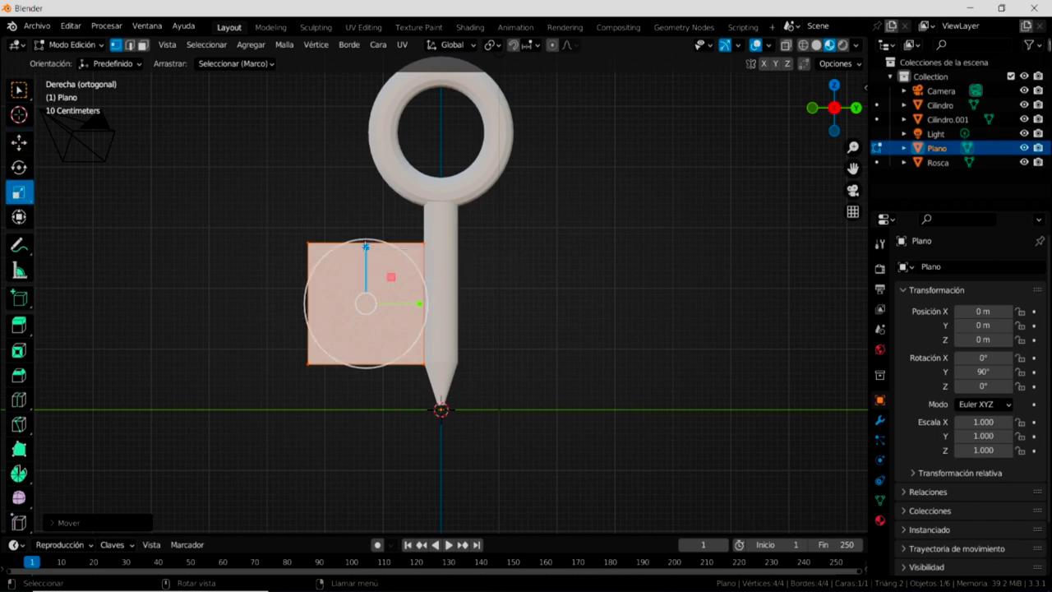
drag(365, 246, 366, 296)
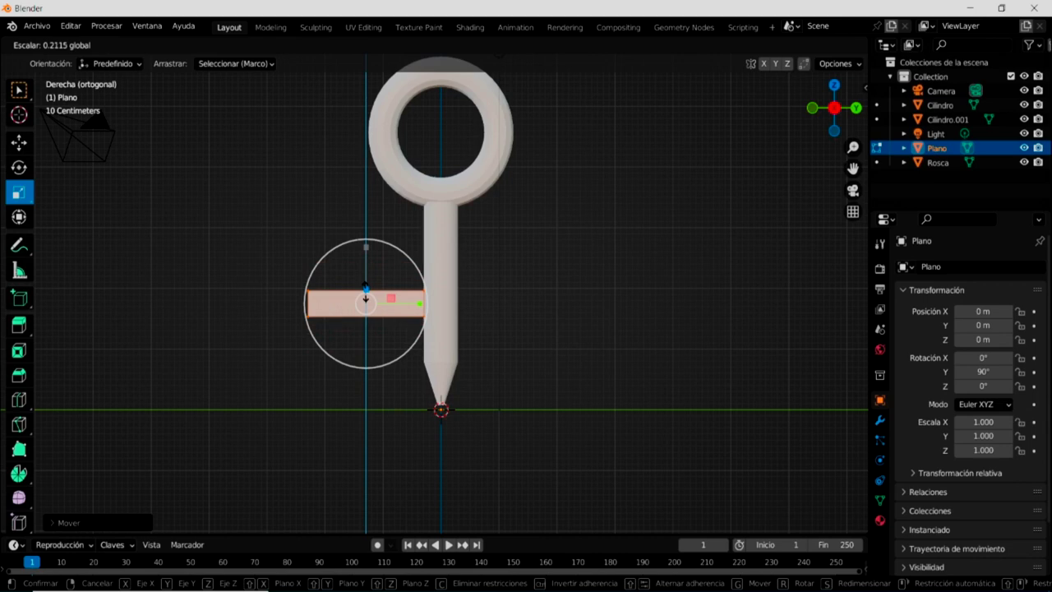
drag(366, 297, 365, 301)
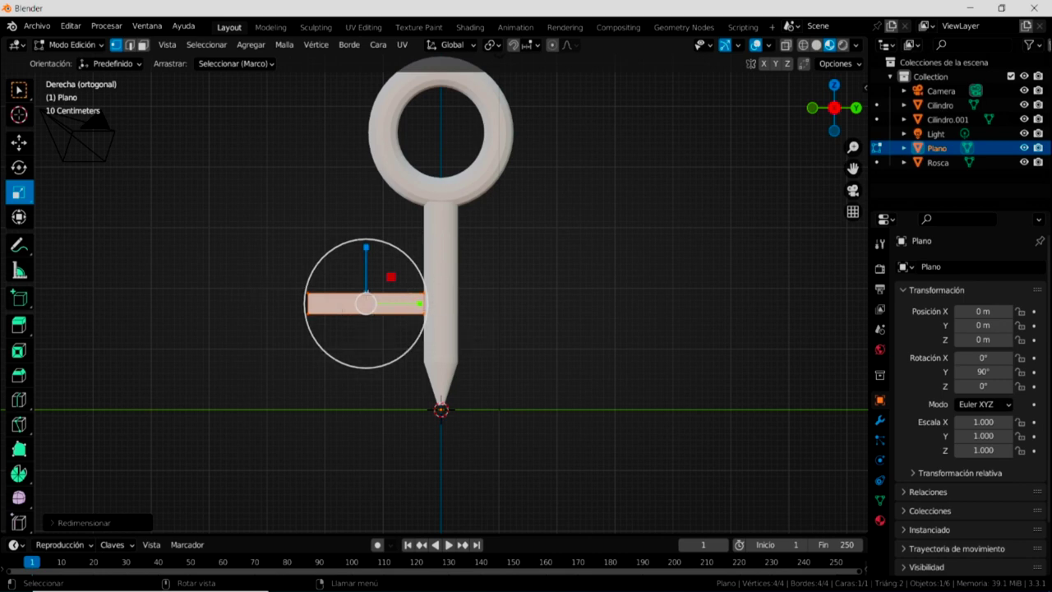
drag(420, 304, 371, 301)
scroll(370, 318, up, 8)
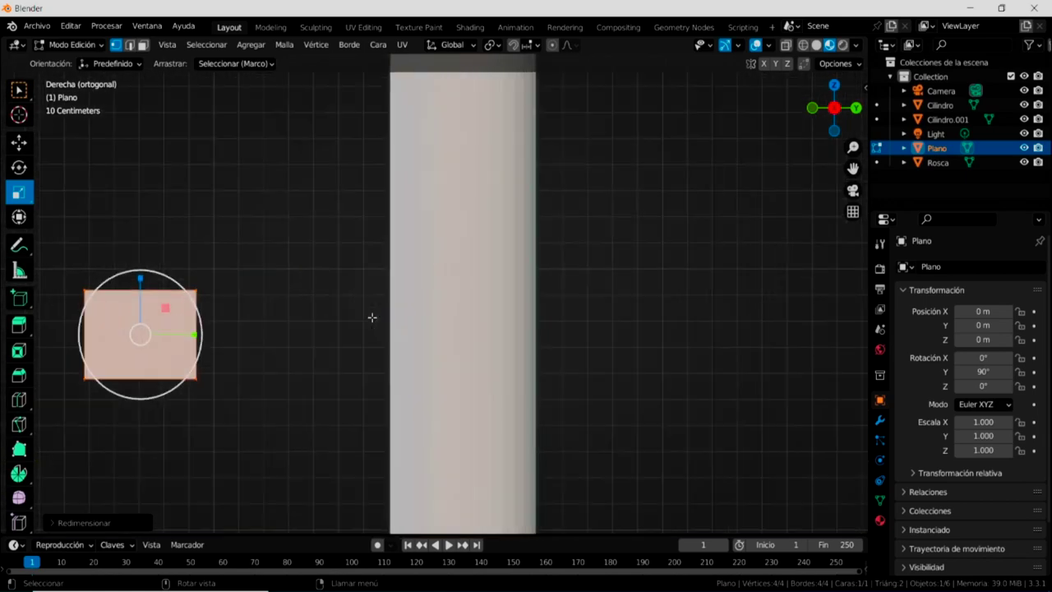
- Scale the plane's left edge down to about 0.5322, making a trapezoid
shift+middle_drag(295, 412, 570, 328)
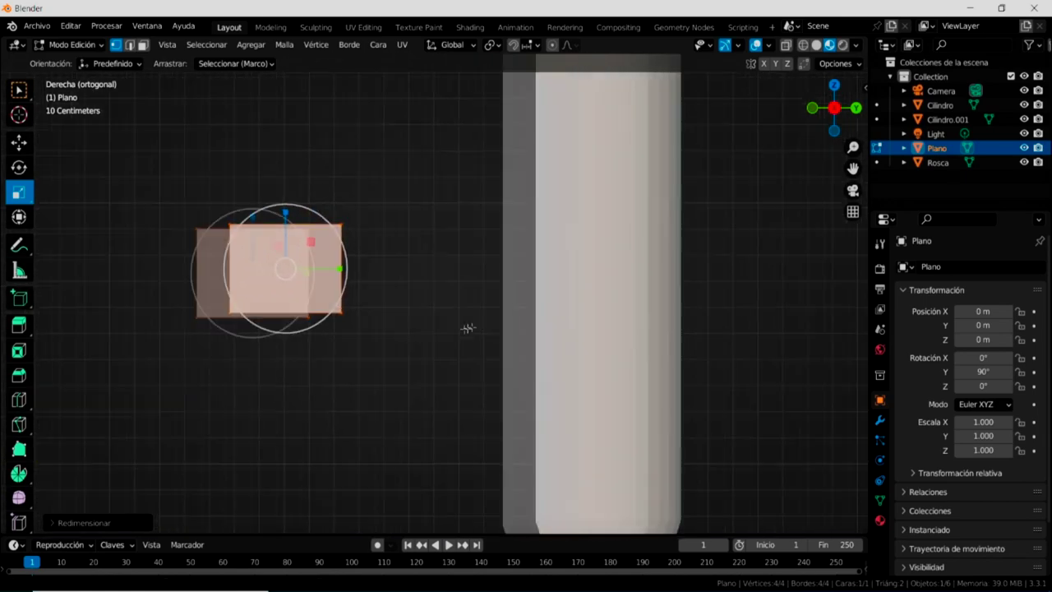
click(130, 45)
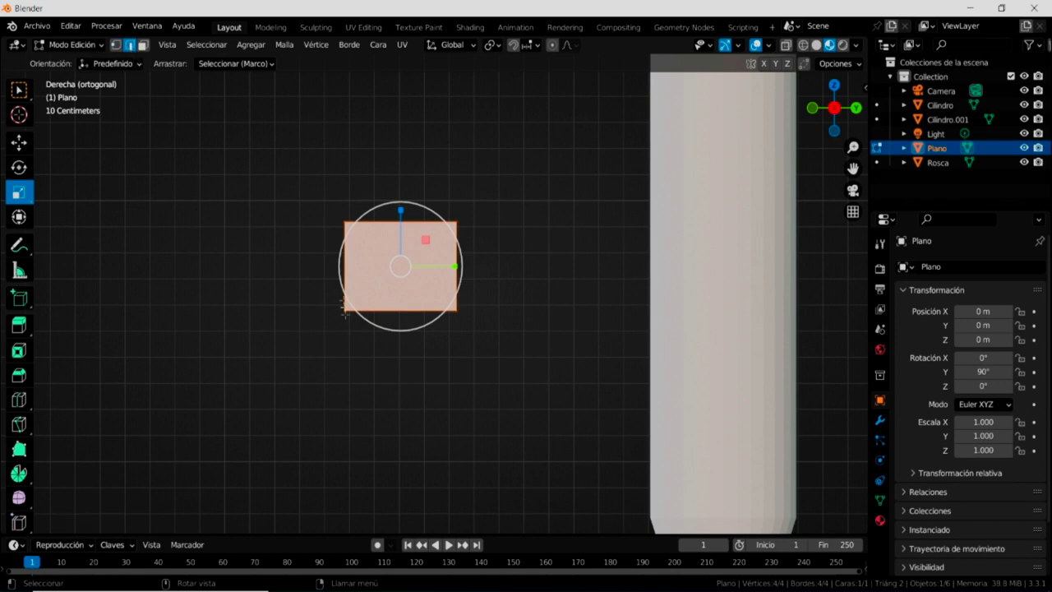
click(344, 268)
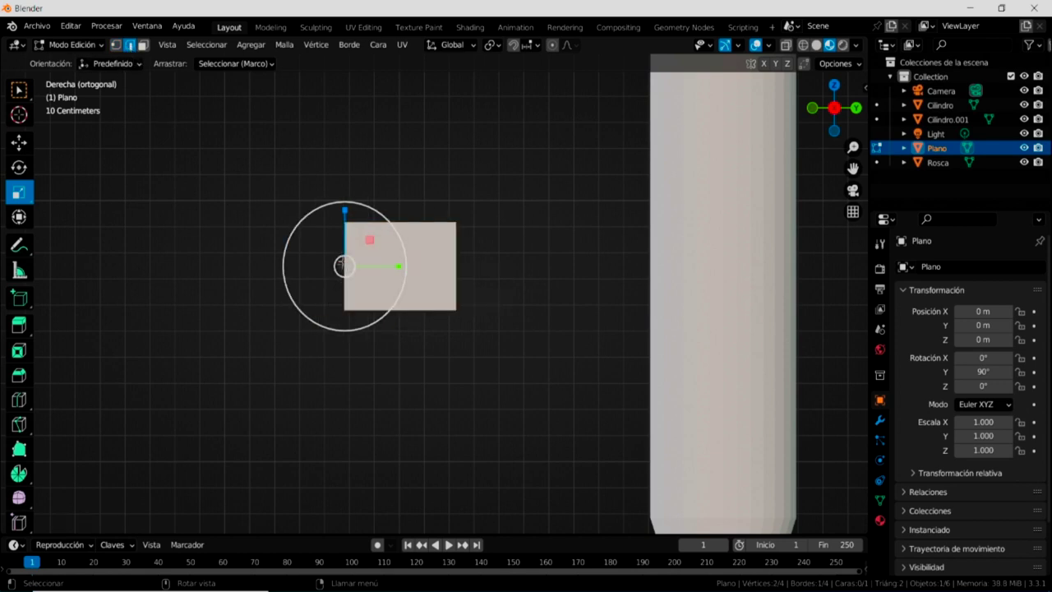
key(w)
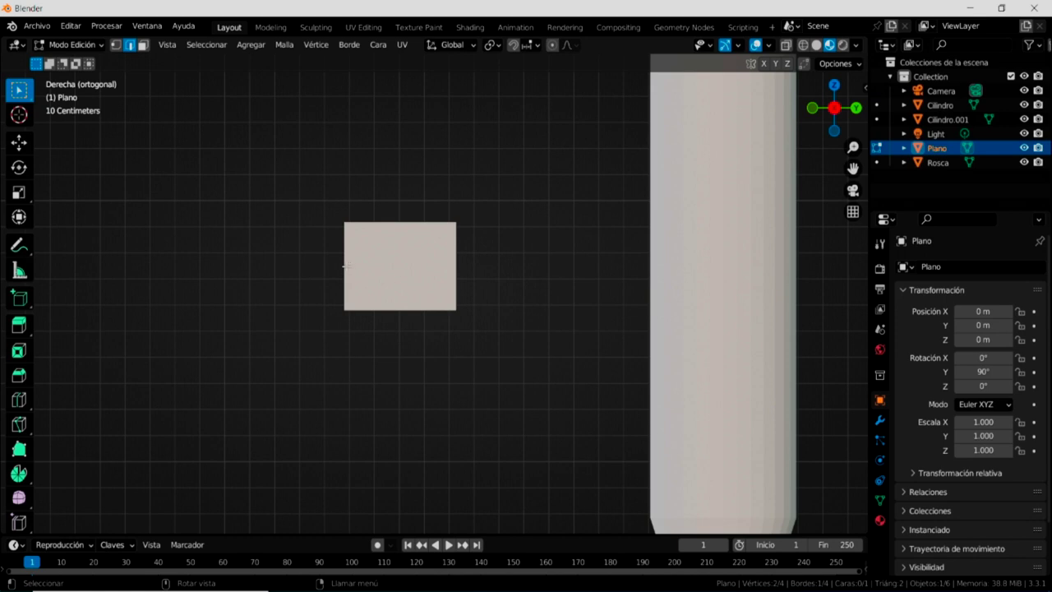
key(s)
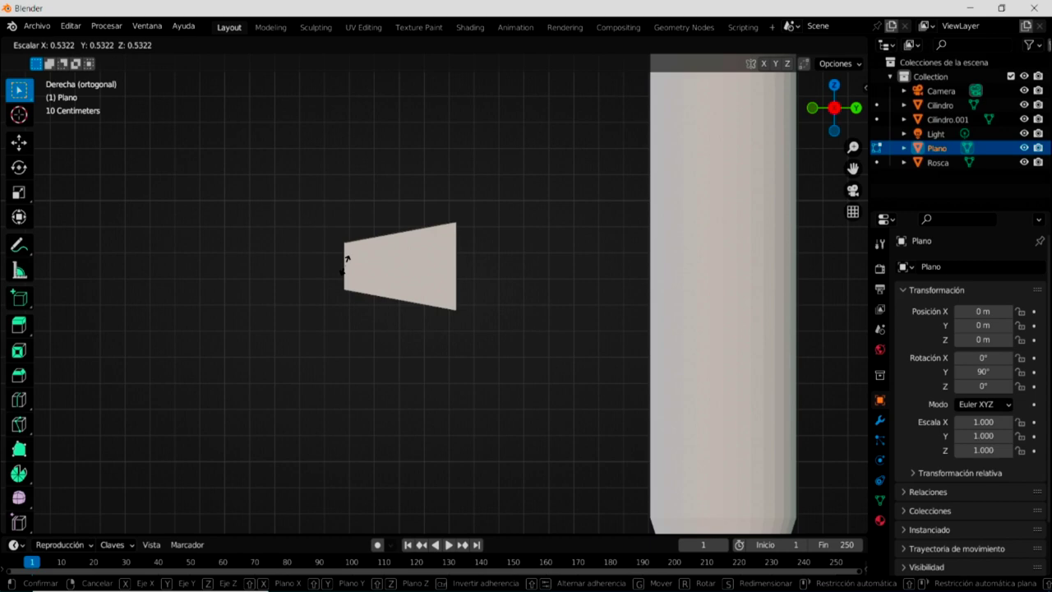
click(345, 262)
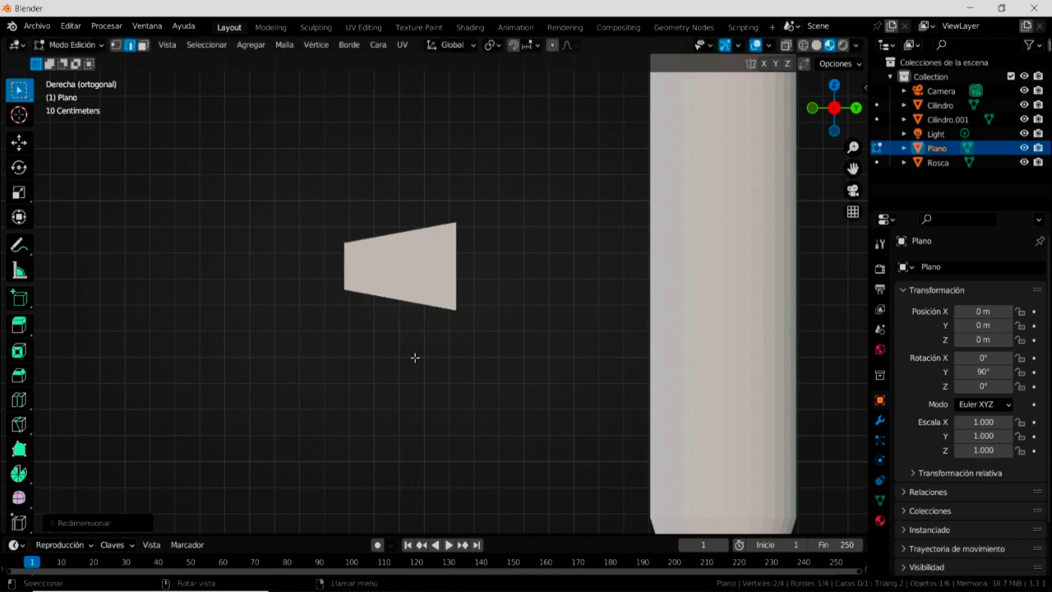
scroll(425, 378, down, 3)
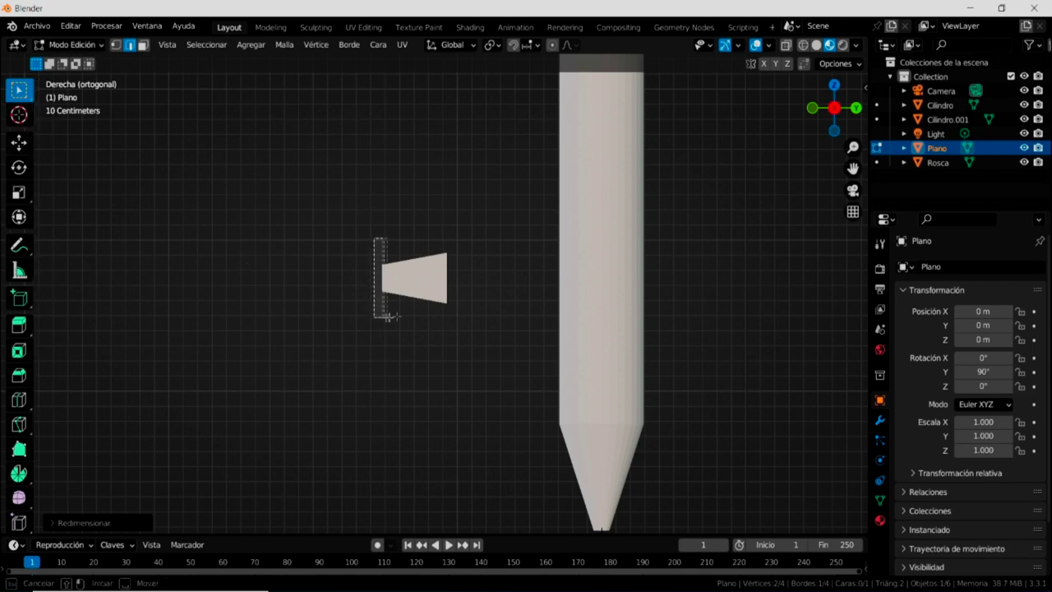
- Select the trapezoid and move it down beside the shaft above the tip
drag(374, 235, 463, 324)
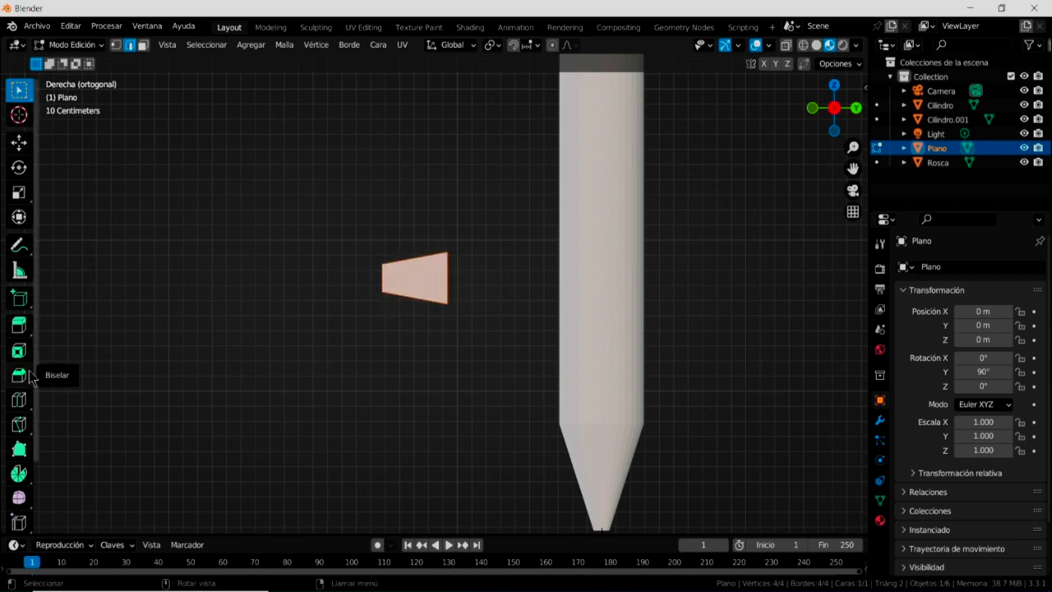
click(20, 145)
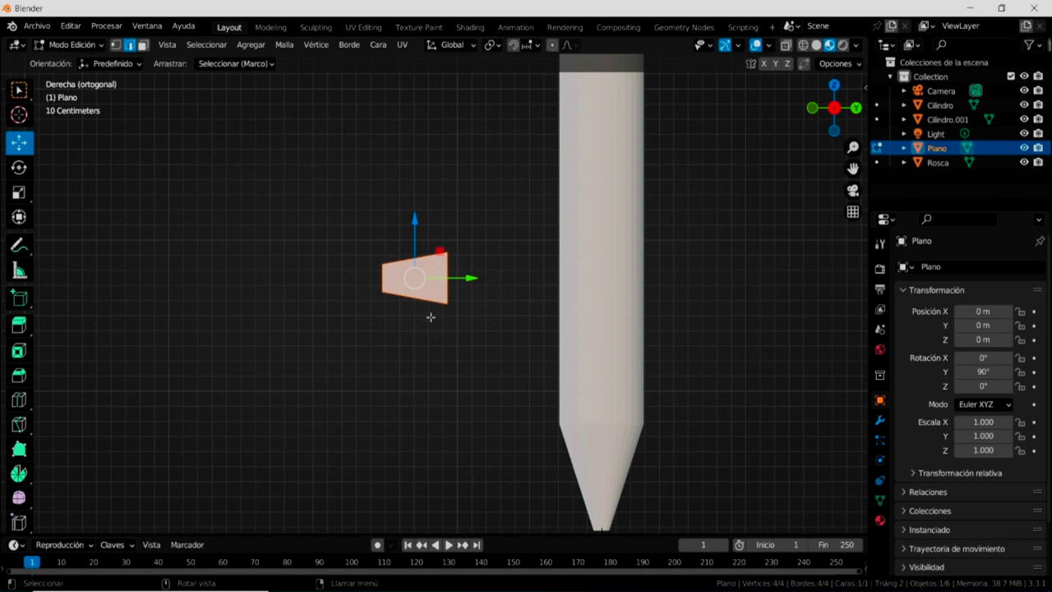
drag(418, 281, 534, 405)
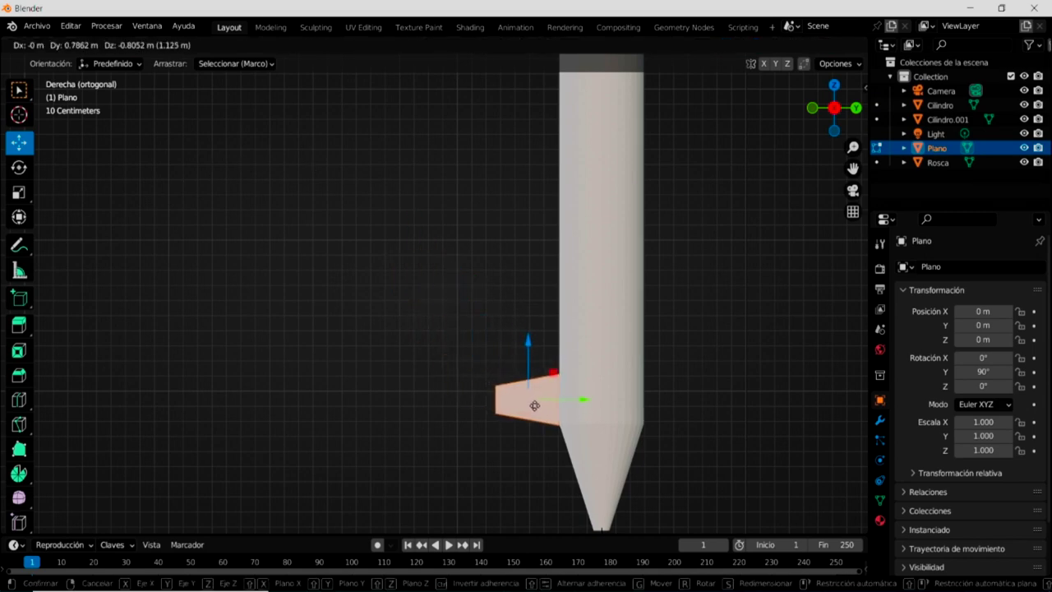
drag(534, 405, 534, 405)
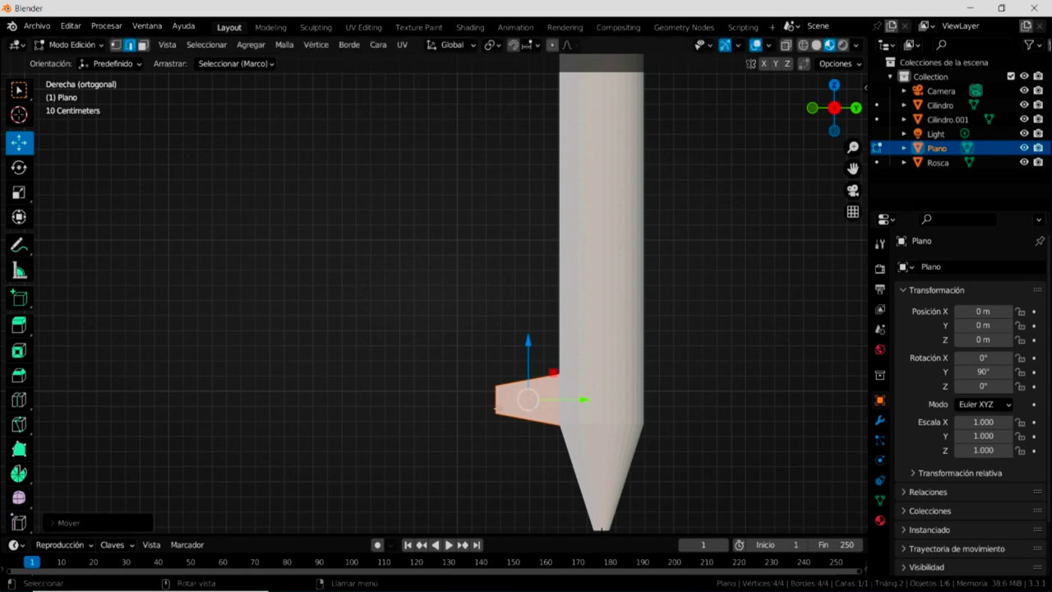
- Shrink the trapezoid to roughly half size and slide it about 0.095 m against the shaft
click(19, 192)
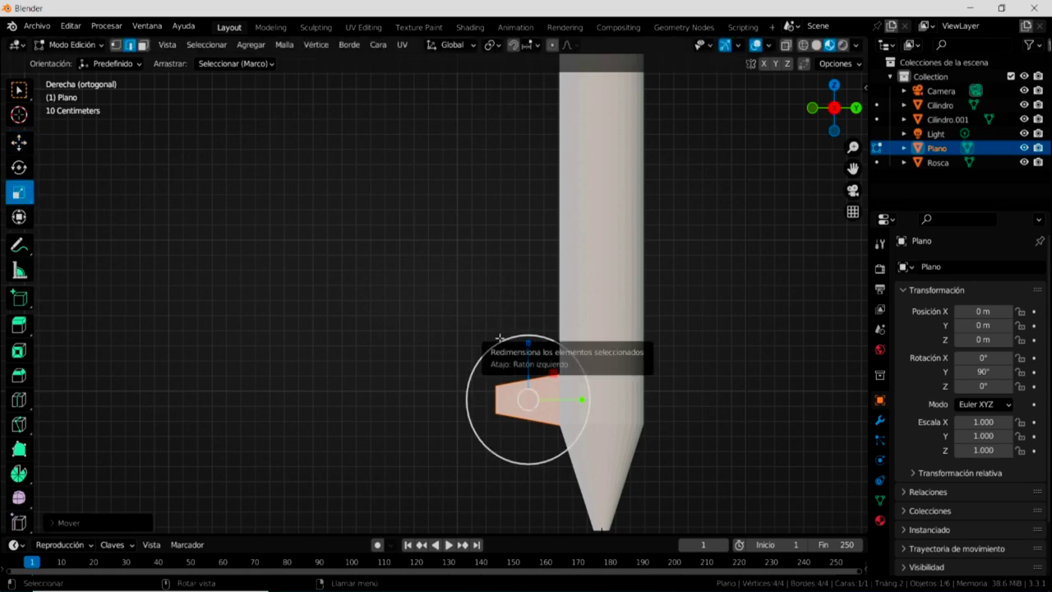
mouse_move(524, 337)
mouse_down()
mouse_move(517, 349)
mouse_move(539, 365)
mouse_up()
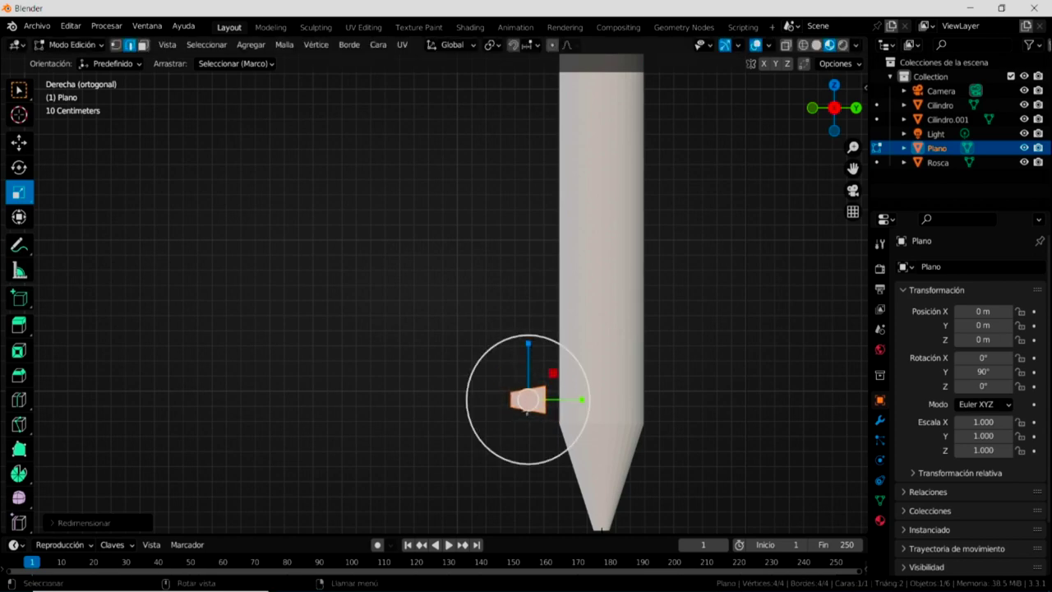
click(19, 141)
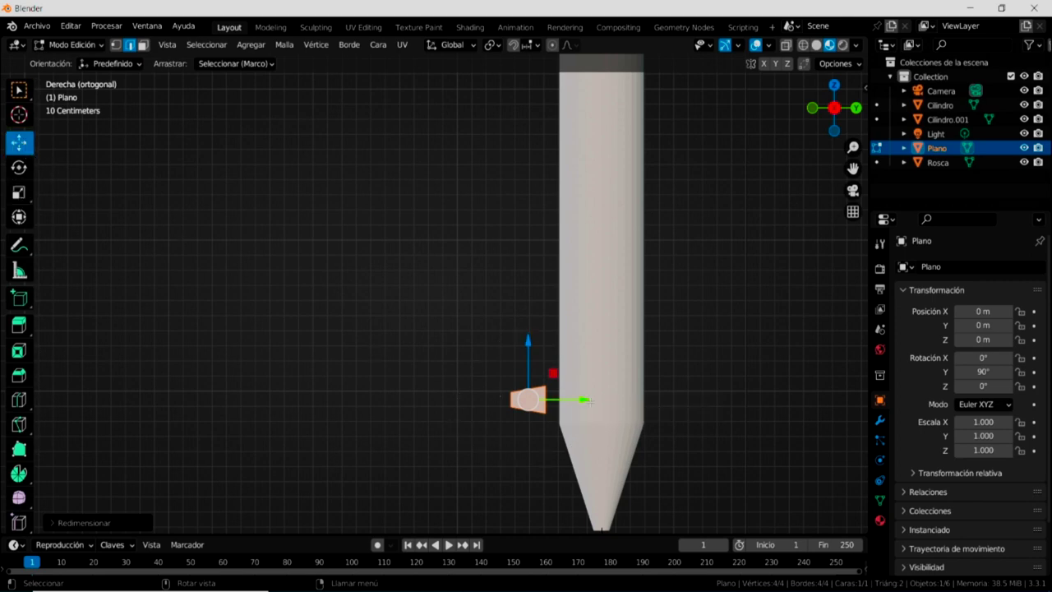
drag(592, 400, 604, 400)
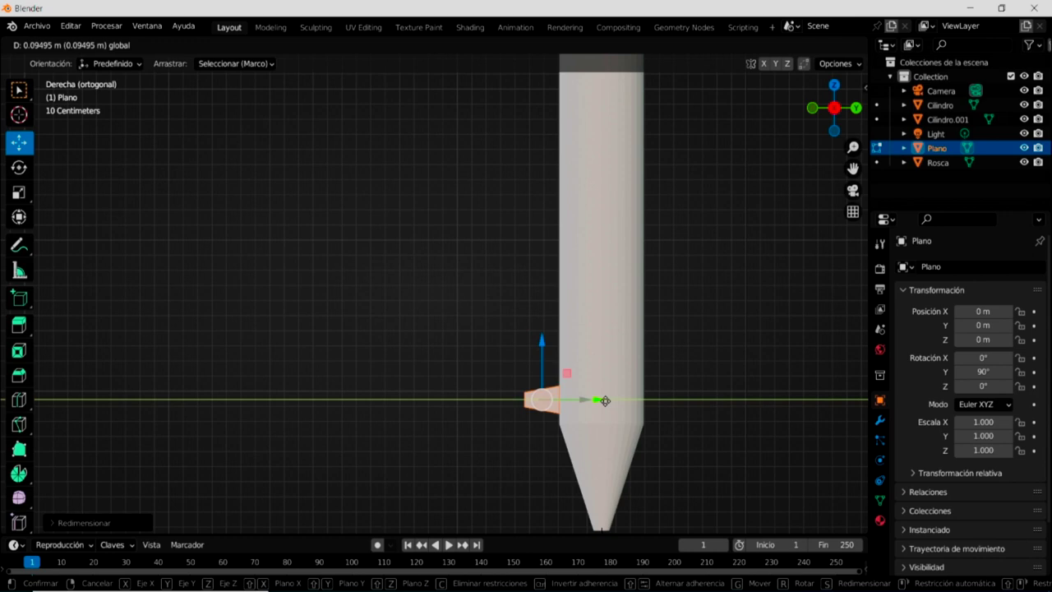
drag(605, 401, 605, 400)
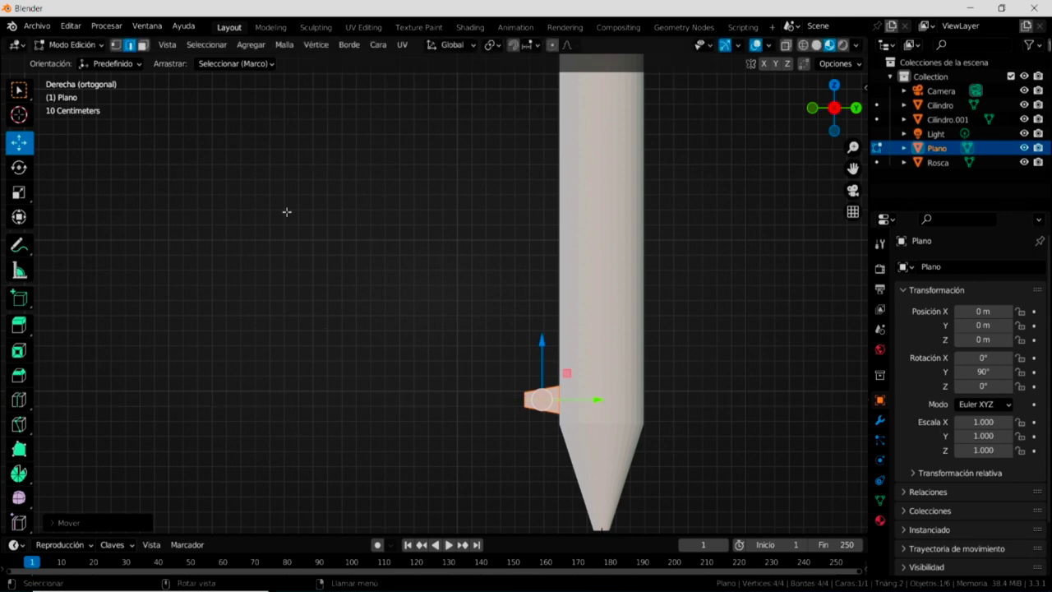
click(78, 45)
- Return to Object Mode with the Plano profile plane active and show its modifier settings
click(82, 61)
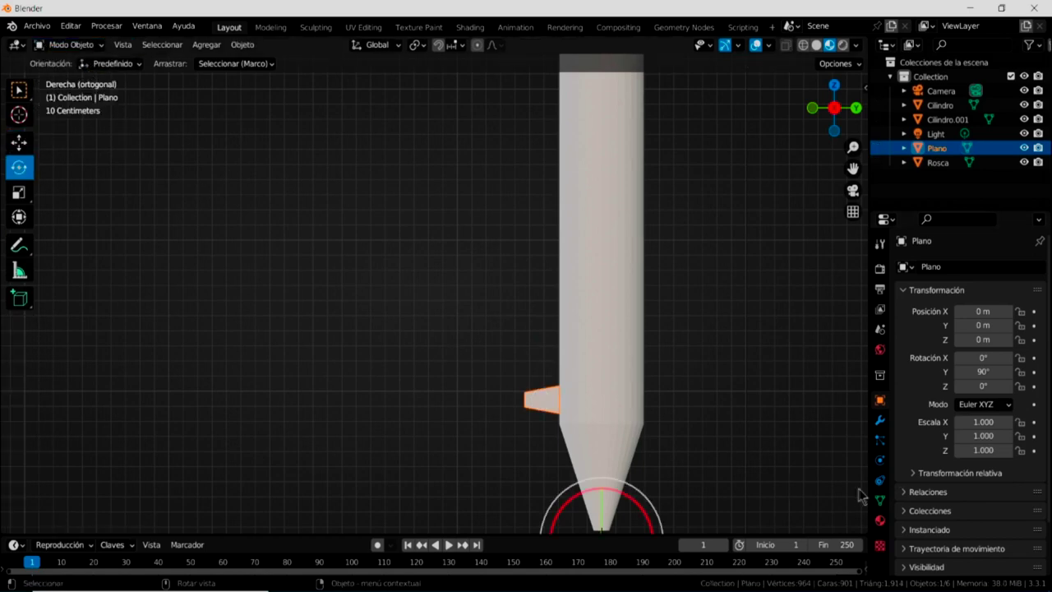
click(611, 370)
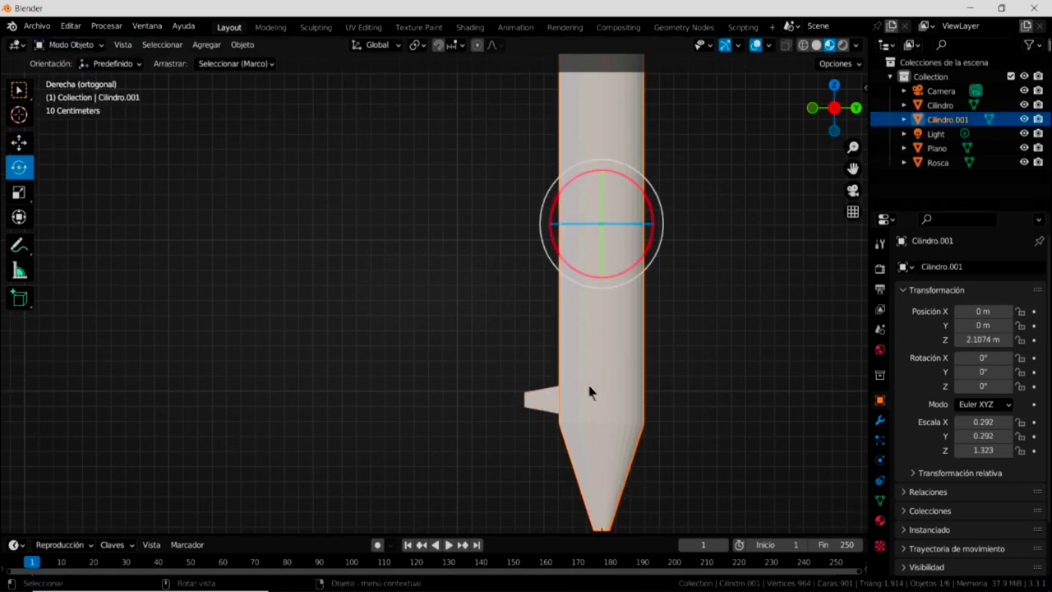
click(544, 402)
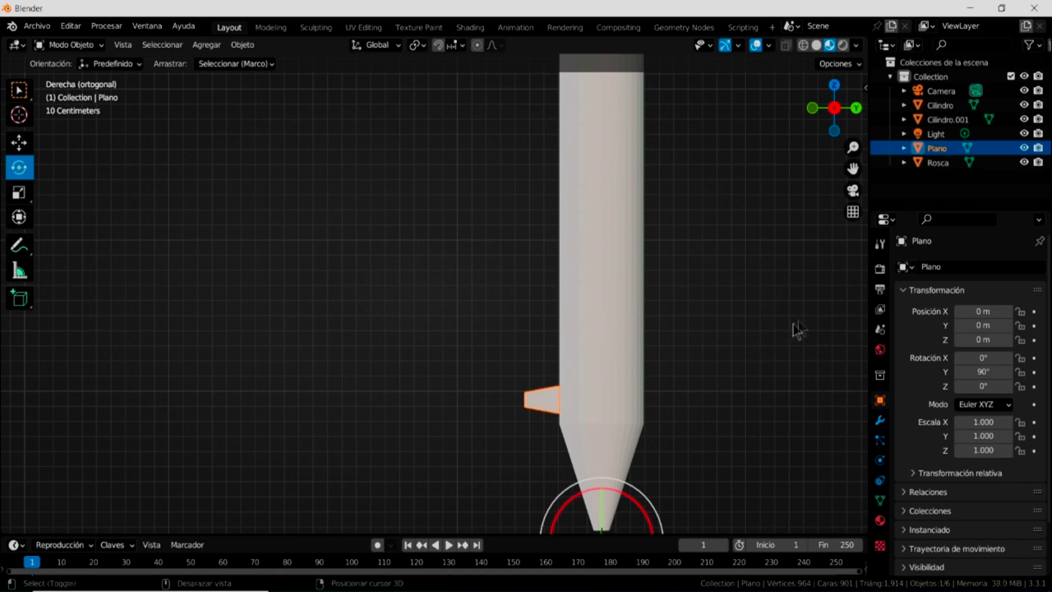
shift+middle_drag(797, 329, 662, 463)
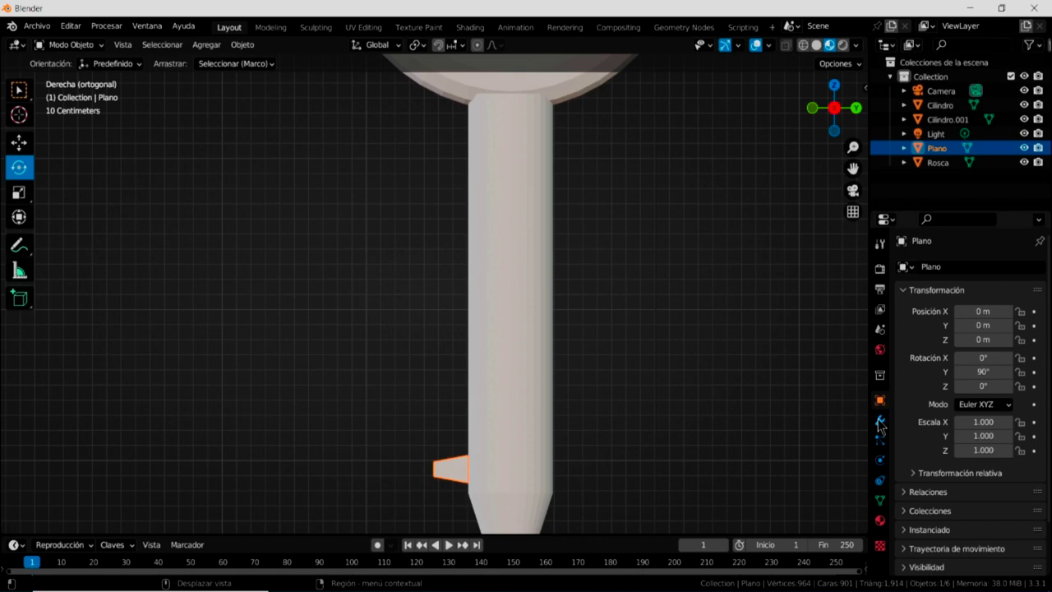
click(881, 422)
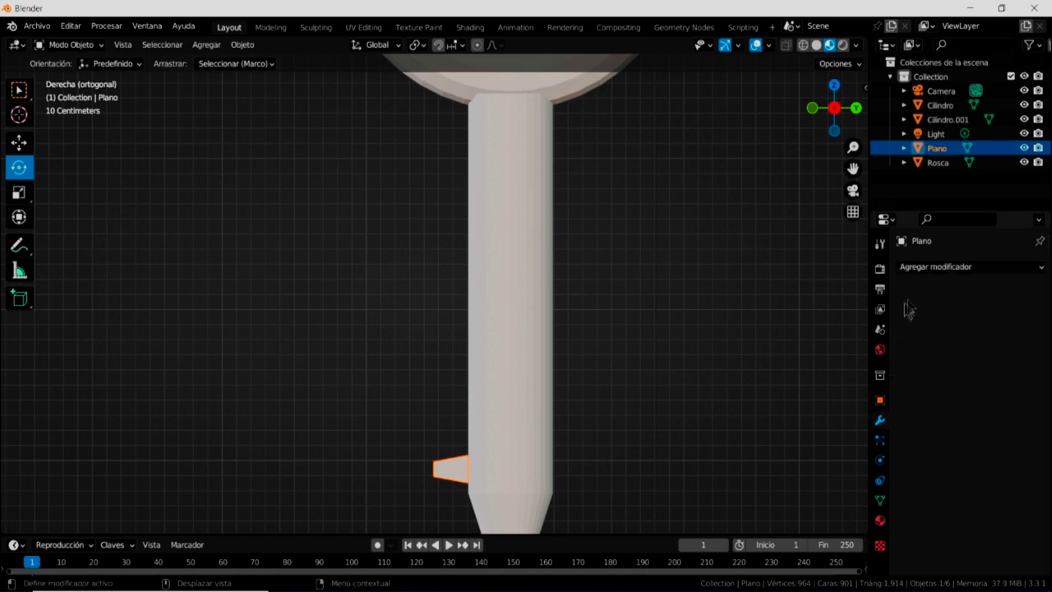
- Add a Screw modifier to Plano revolving around the X axis, forming a disc around the shaft
click(941, 271)
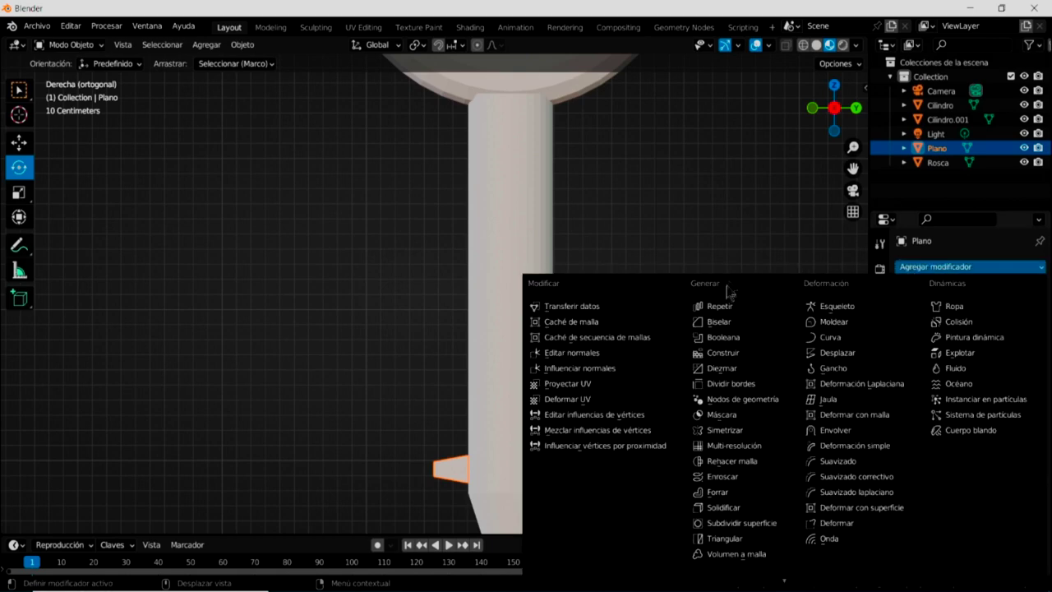
click(736, 478)
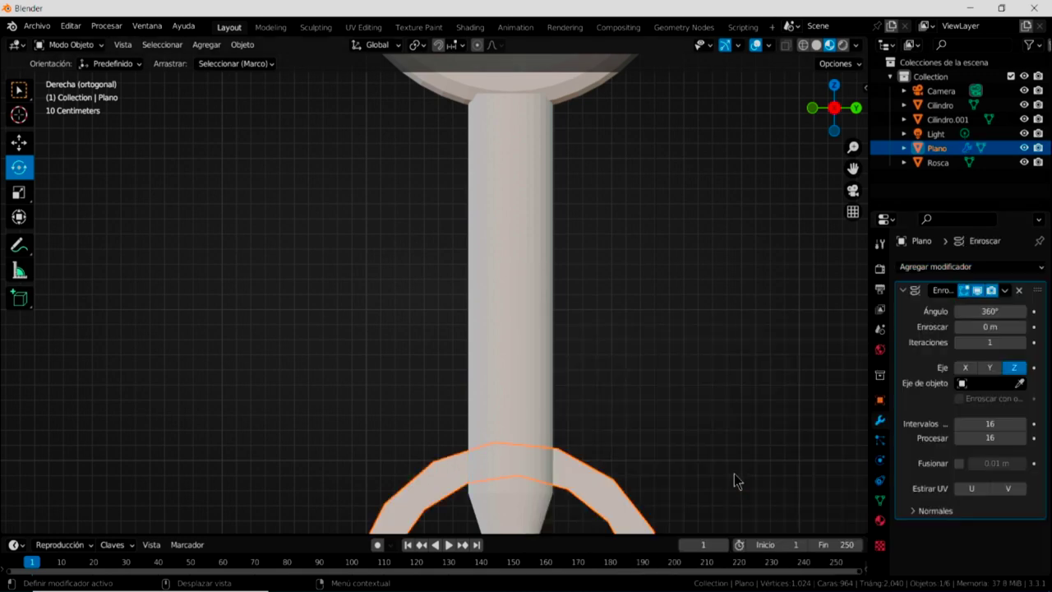
scroll(723, 442, down, 1)
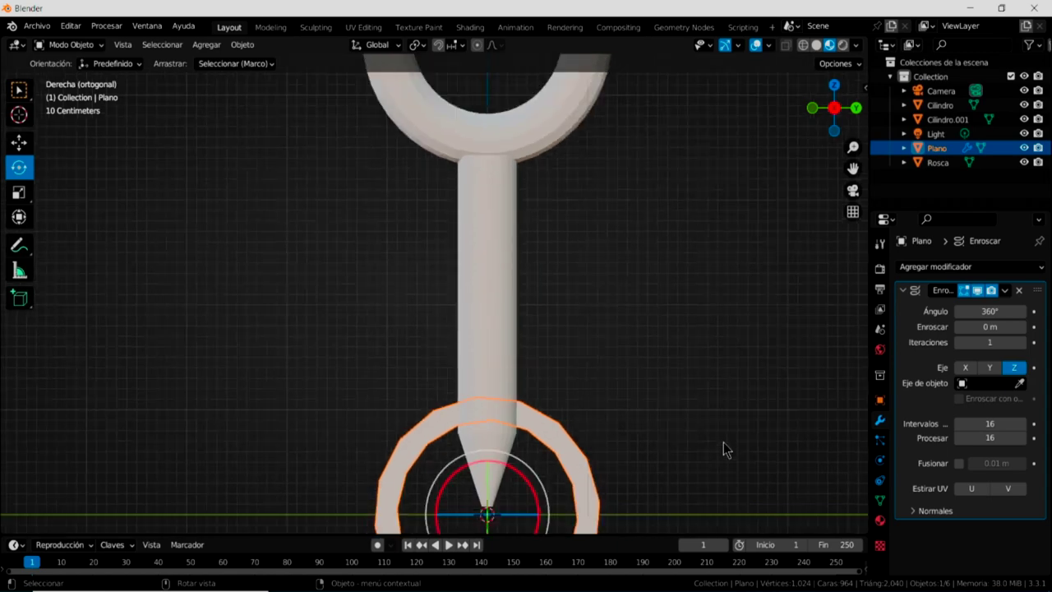
scroll(723, 442, down, 1)
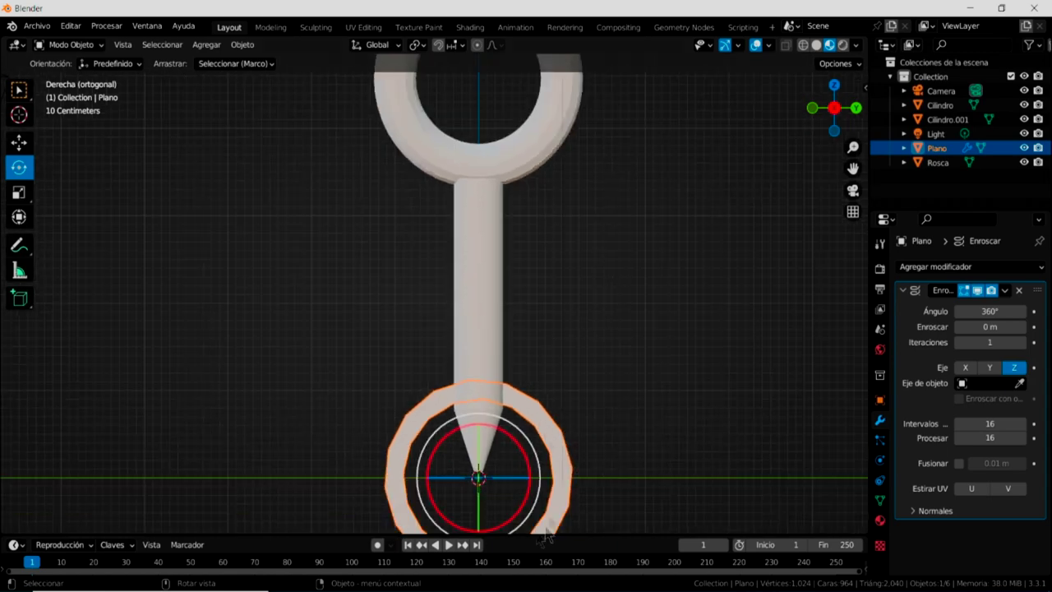
click(967, 368)
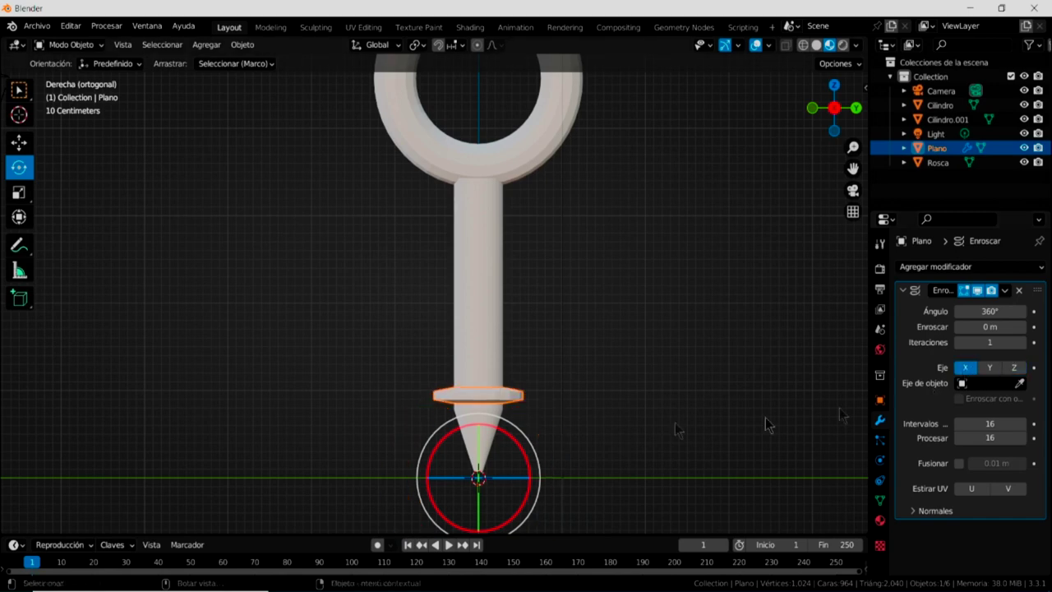
mouse_move(572, 383)
middle_down()
mouse_move(570, 392)
mouse_move(565, 377)
middle_up()
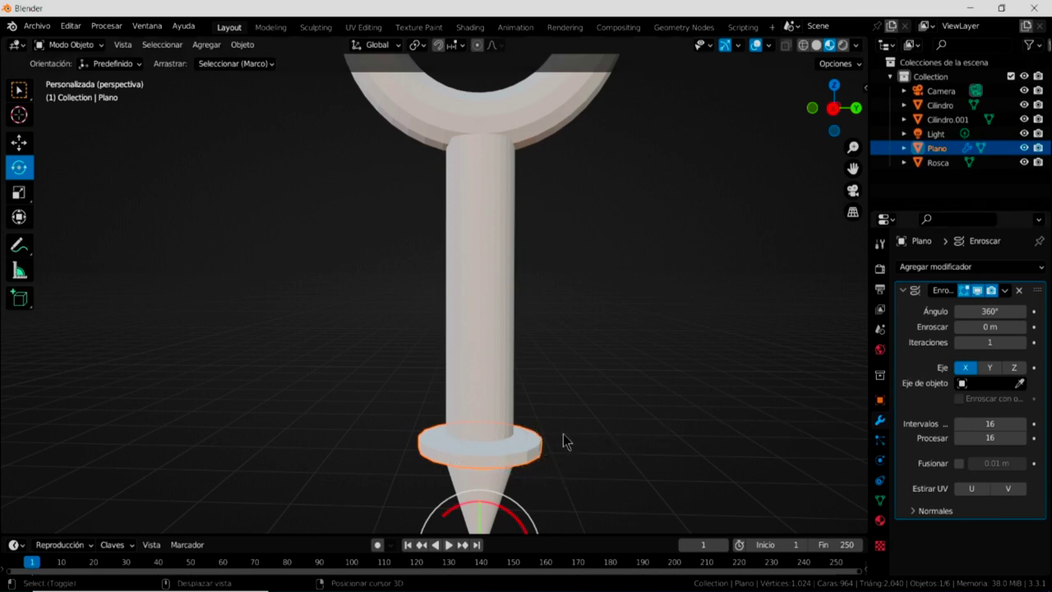
- Set the Screw modifier steps to 51 and the screw offset to -0.4 m
middle_drag(563, 439, 564, 415)
scroll(563, 415, up, 5)
scroll(655, 352, down, 2)
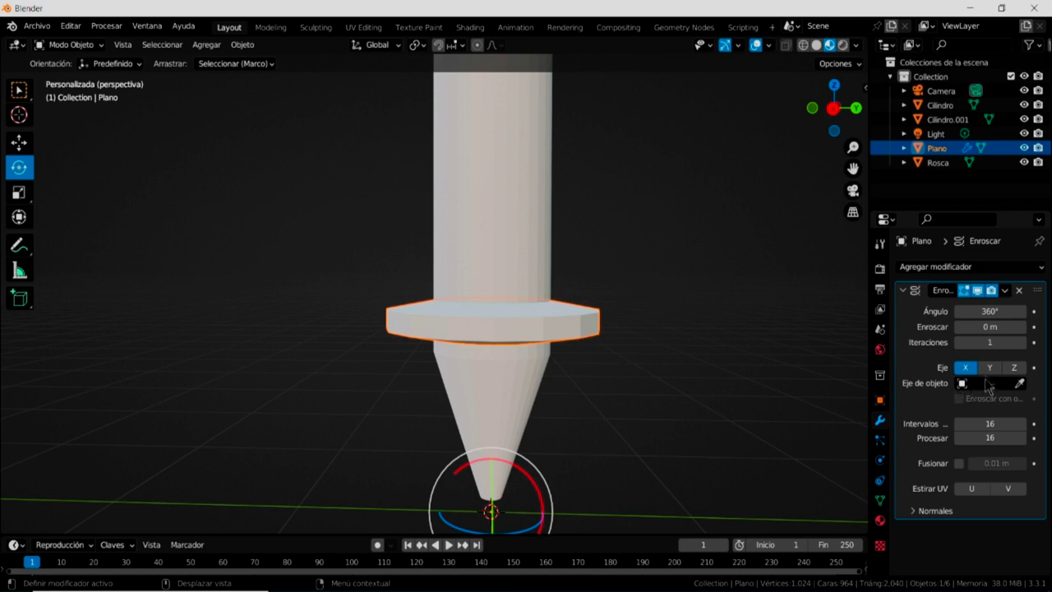
mouse_move(989, 423)
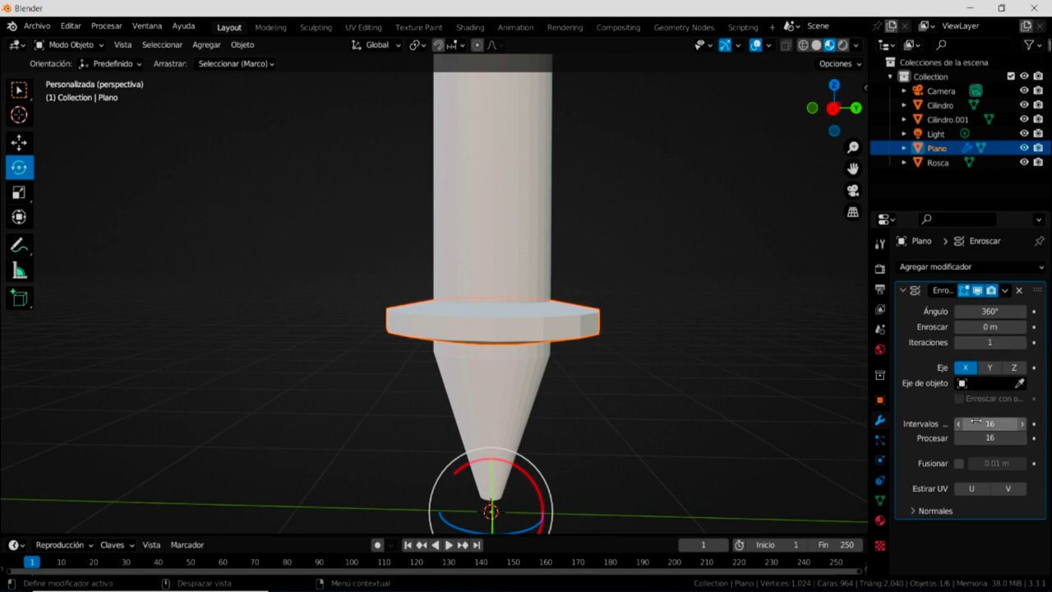
drag(980, 423, 1035, 424)
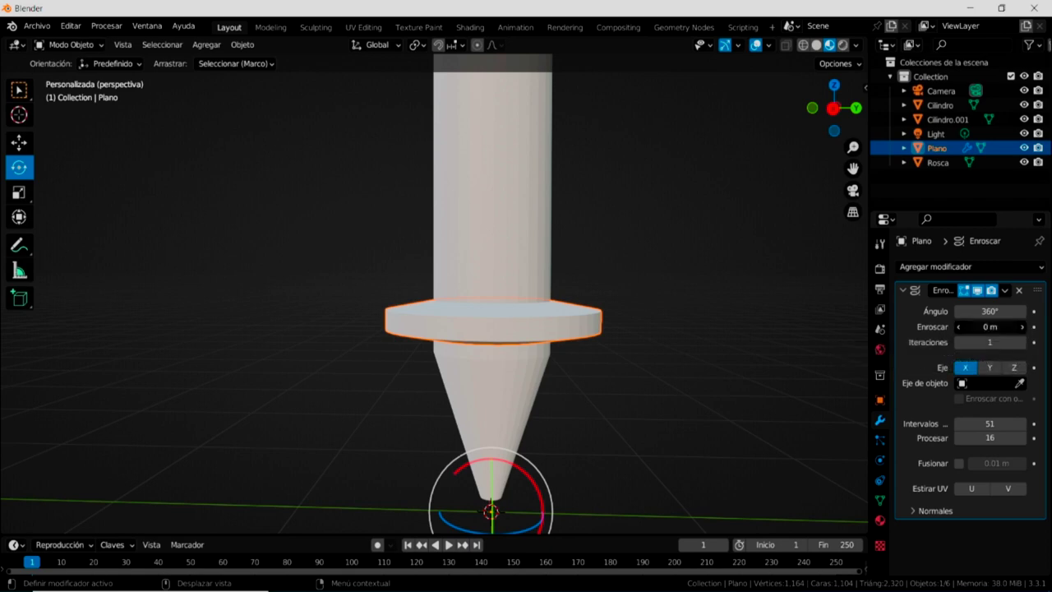
drag(989, 326, 970, 327)
middle_drag(564, 356, 573, 351)
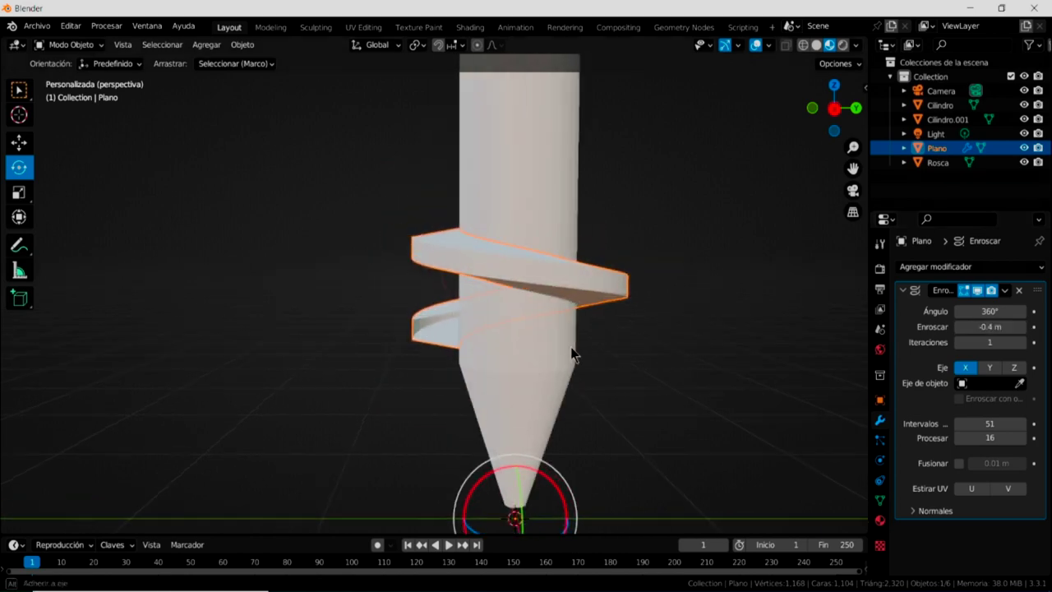
scroll(590, 346, down, 2)
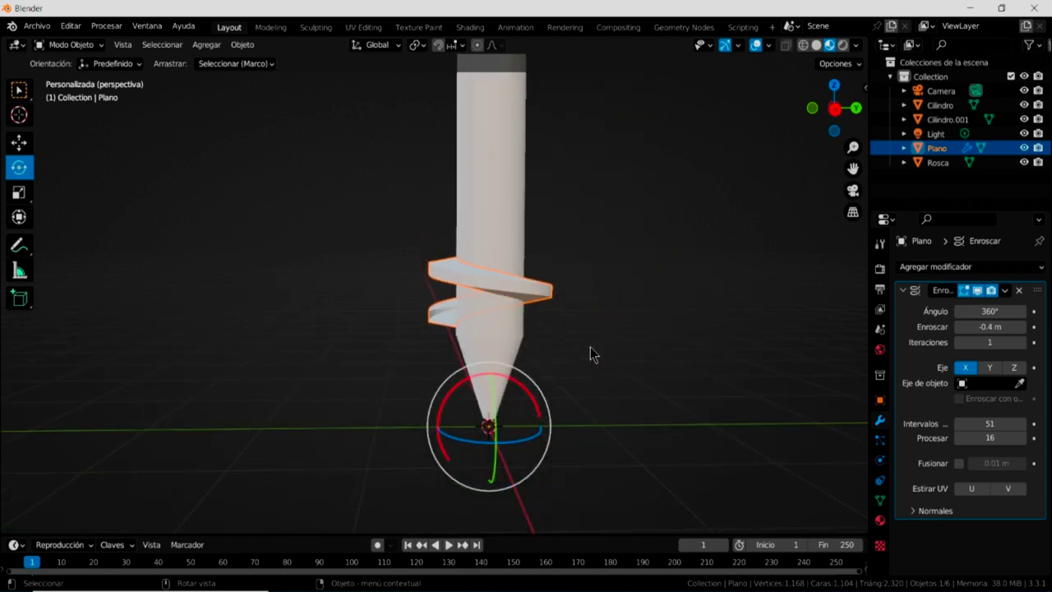
scroll(590, 347, up, 2)
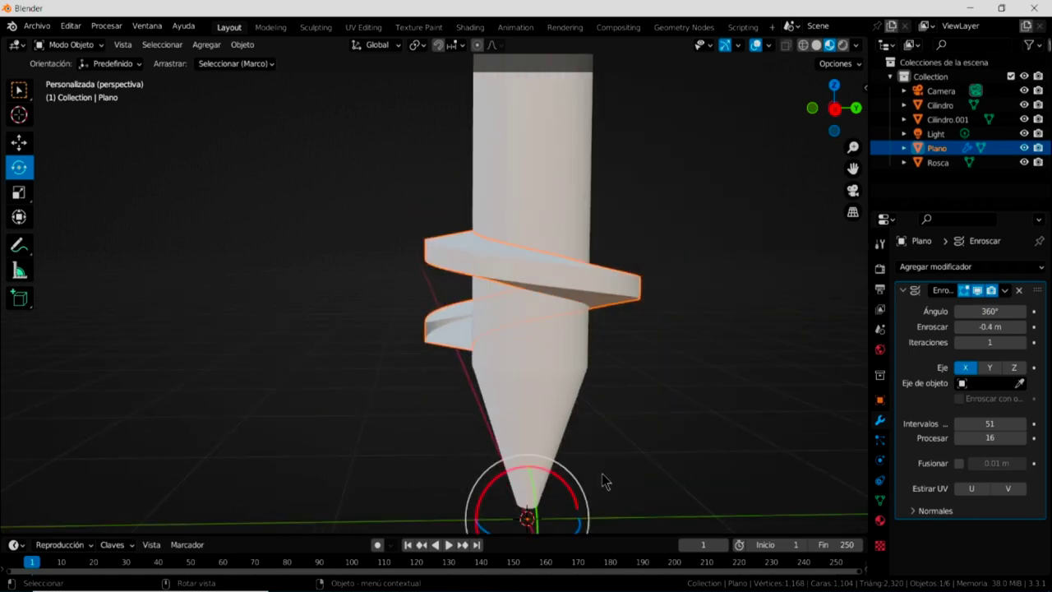
scroll(644, 487, down, 3)
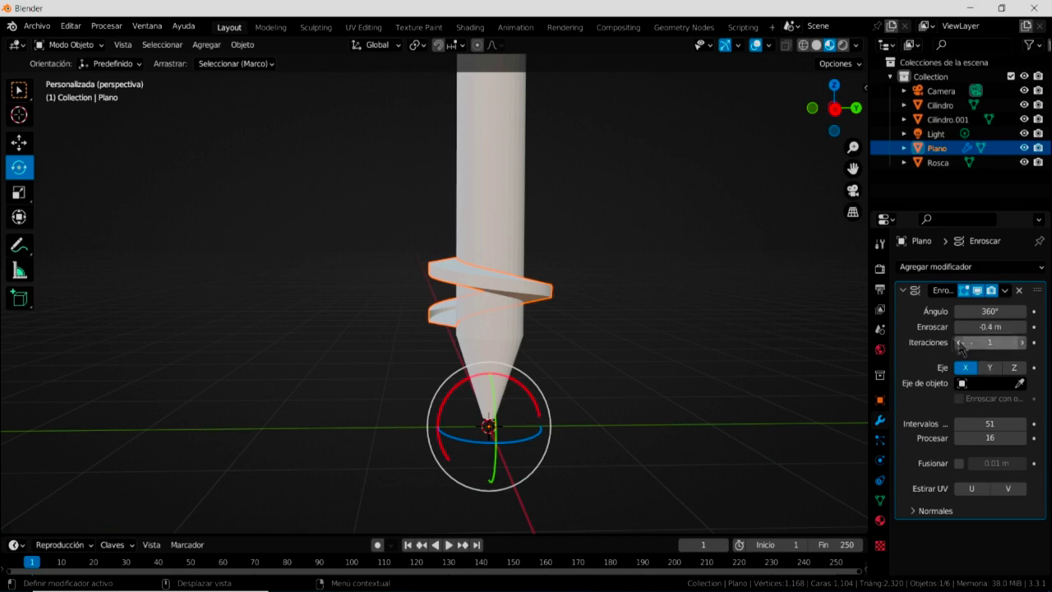
scroll(767, 359, down, 2)
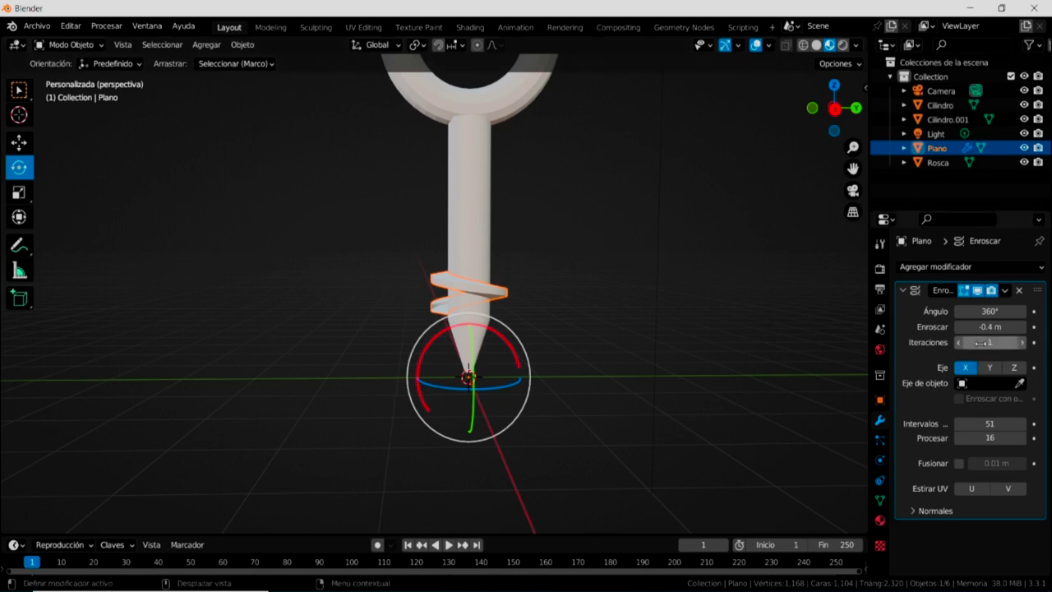
- Set the Screw iterations to 4 for four thread turns, then deselect to view the screw
click(987, 341)
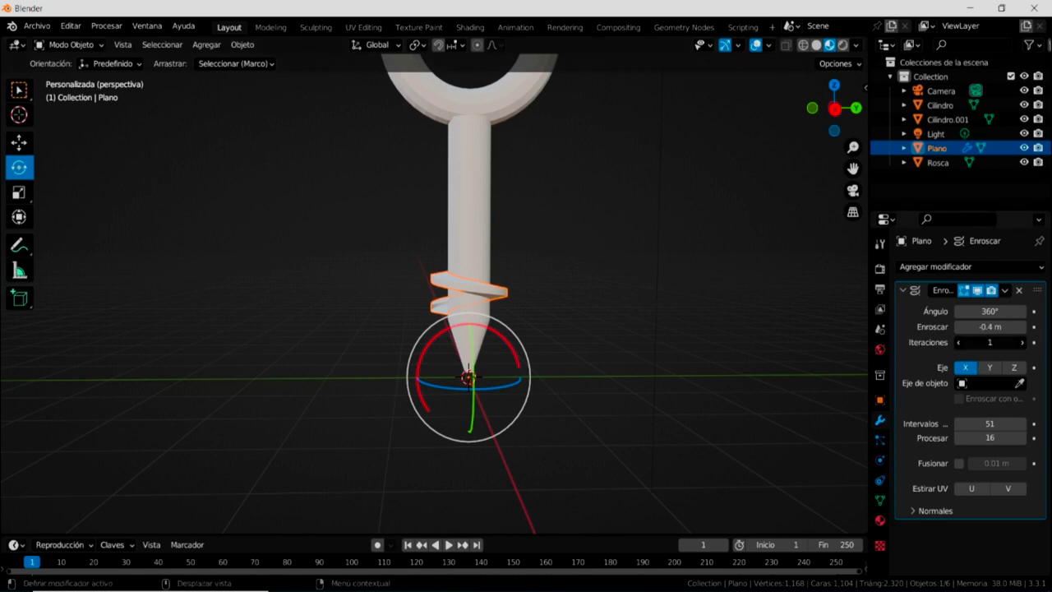
drag(989, 342, 1011, 341)
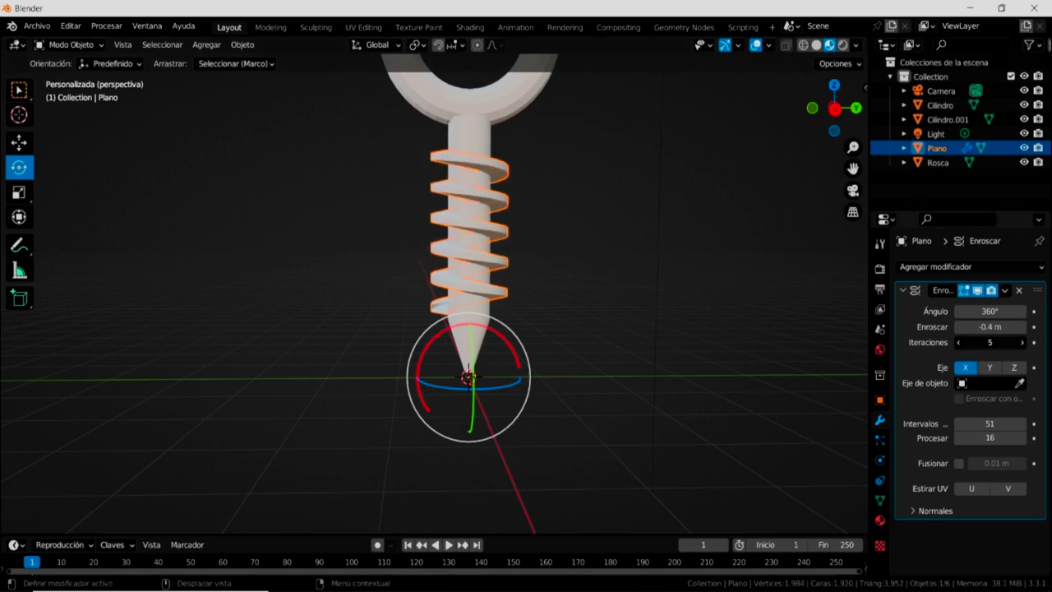
drag(1011, 341, 999, 342)
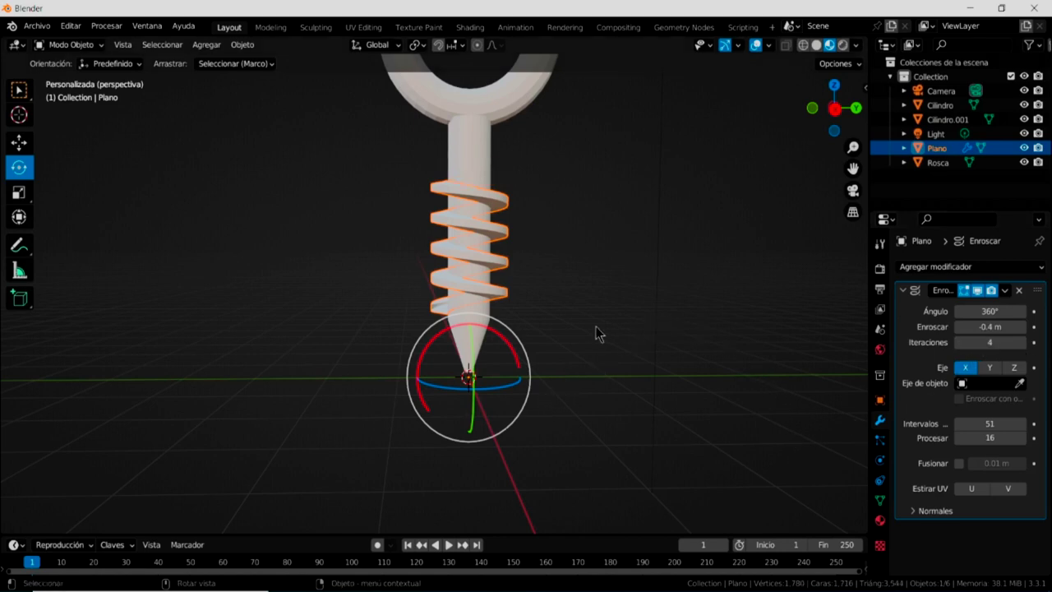
mouse_move(601, 322)
middle_down()
mouse_move(750, 306)
mouse_move(569, 300)
middle_up()
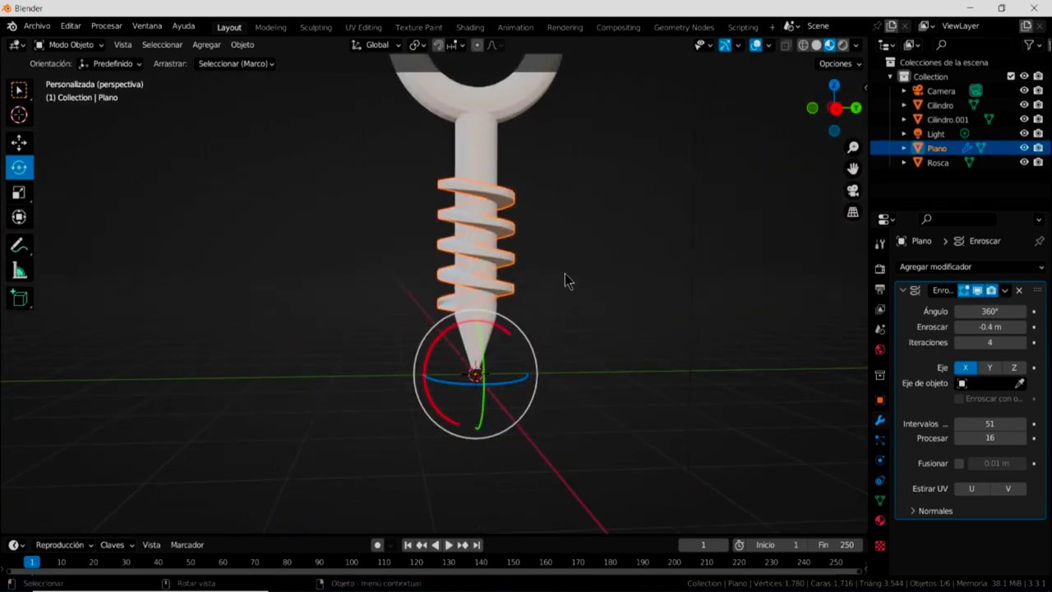
shift+middle_drag(586, 277, 593, 336)
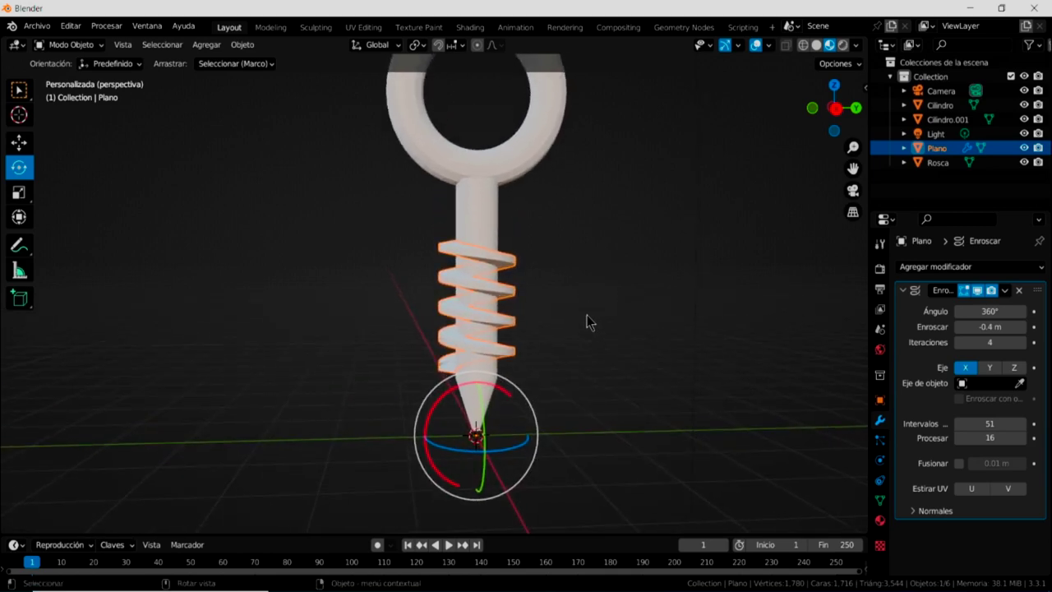
click(570, 273)
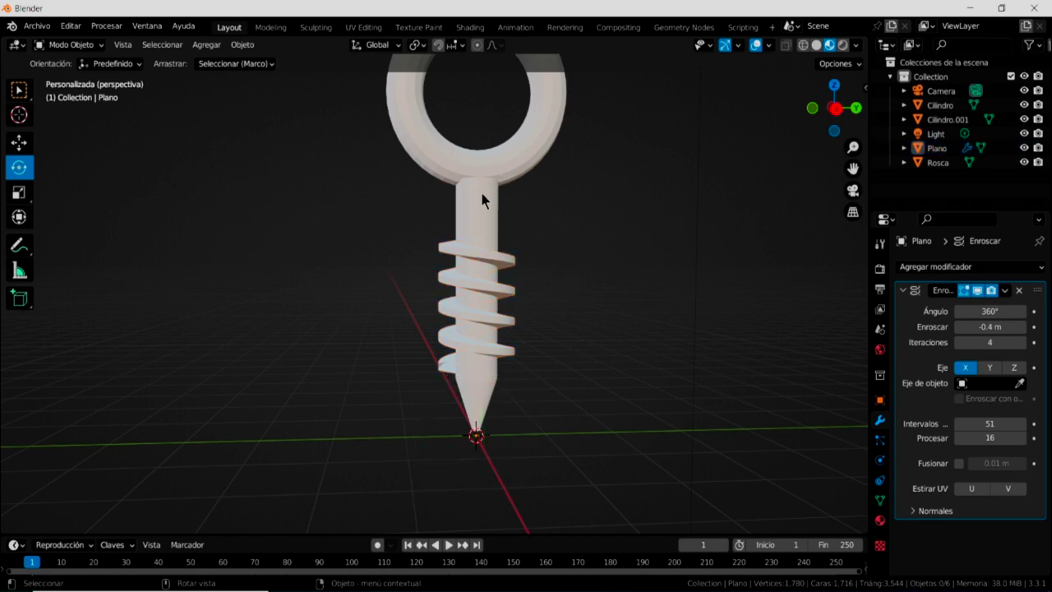
- Apply Shade Smooth to the Rosca ring, Cilindro.001 shaft and Plano thread coil
click(475, 169)
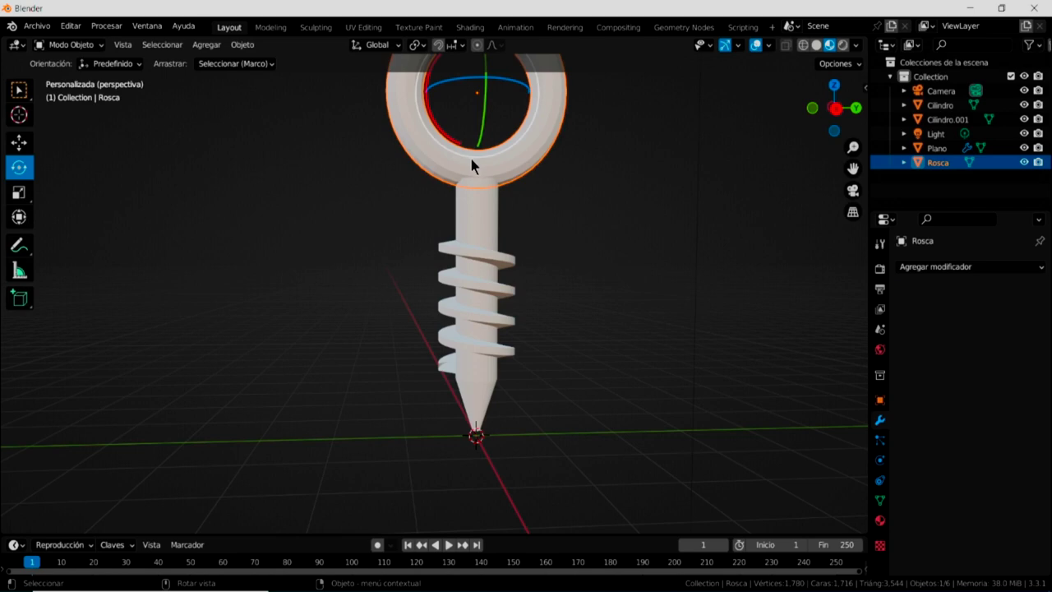
right_click(471, 164)
click(466, 167)
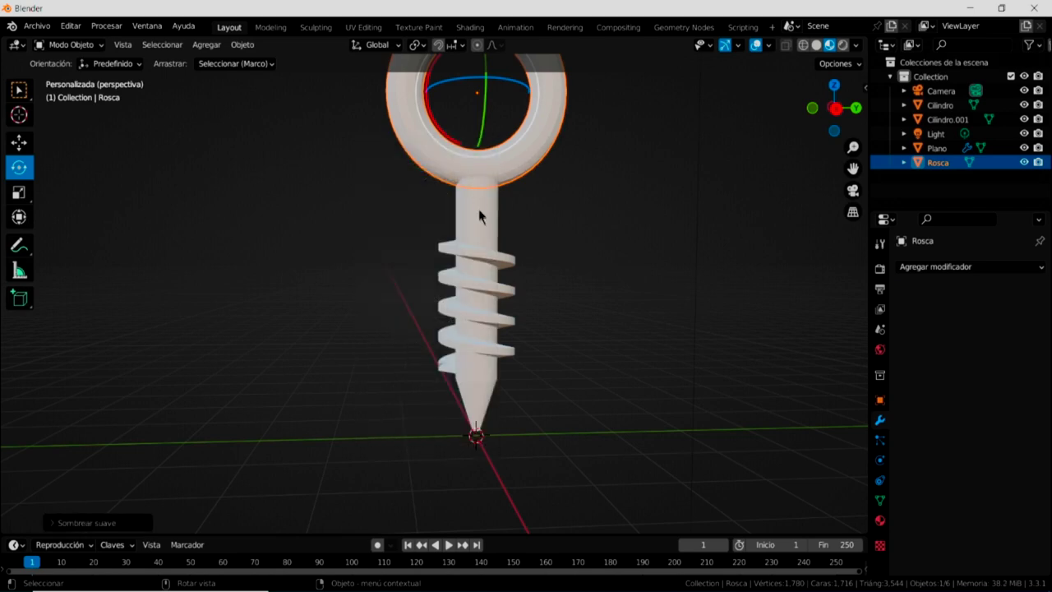
click(482, 224)
right_click(480, 224)
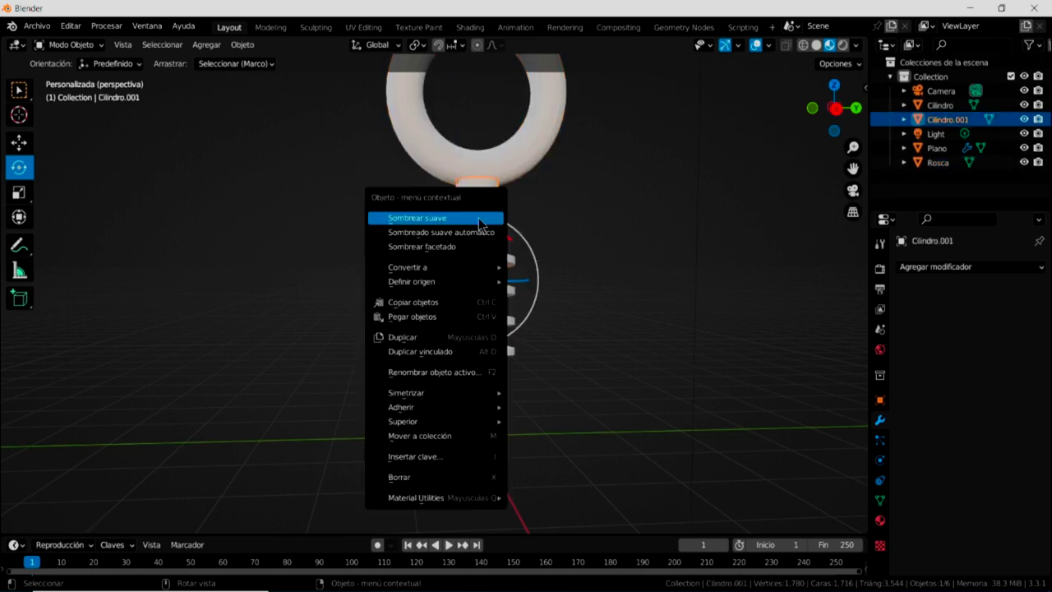
click(480, 218)
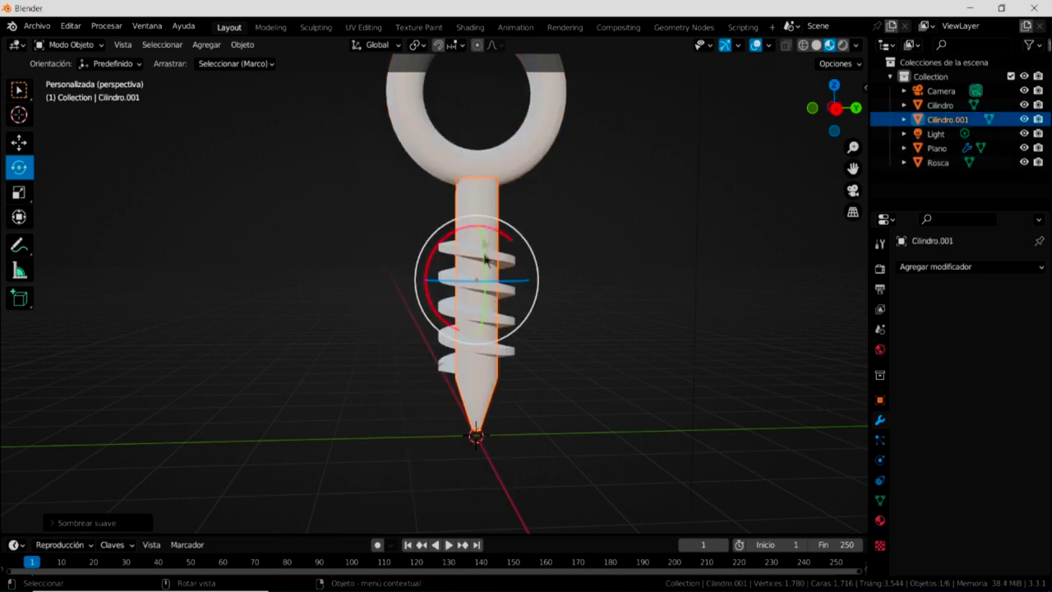
click(509, 355)
right_click(510, 355)
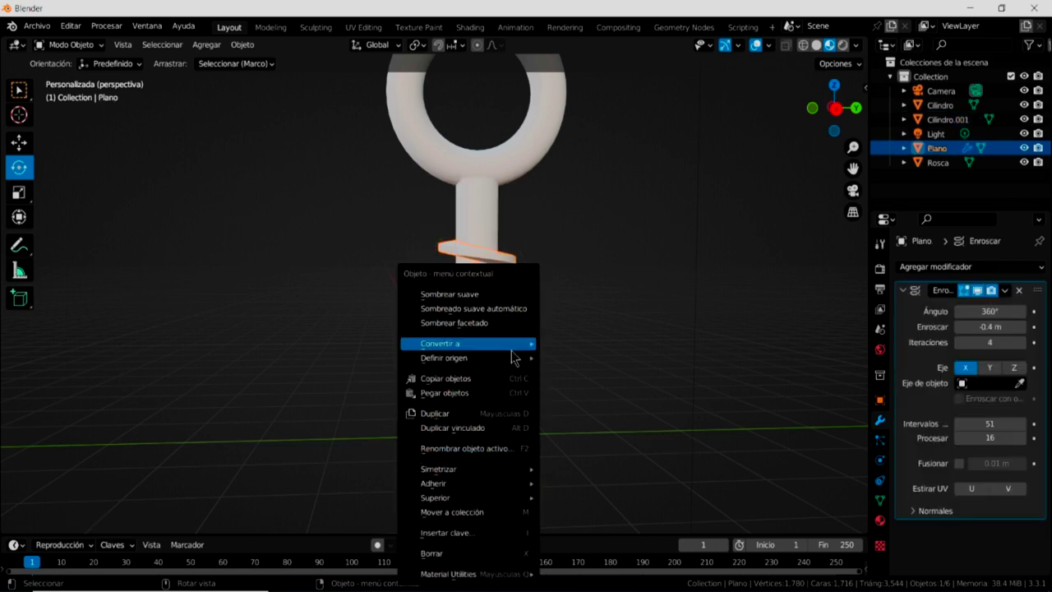
click(506, 296)
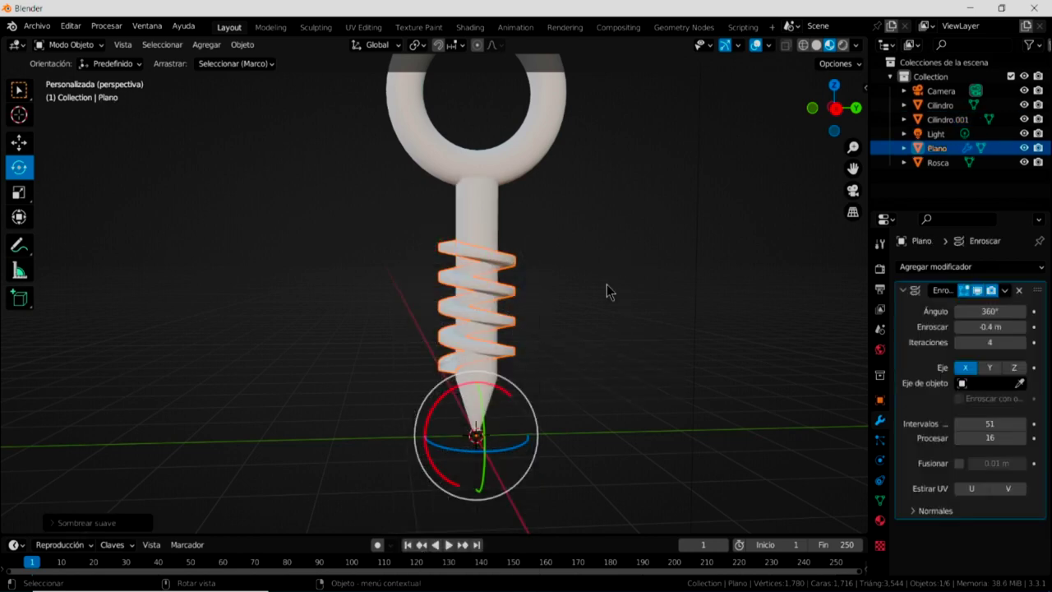
scroll(606, 291, down, 6)
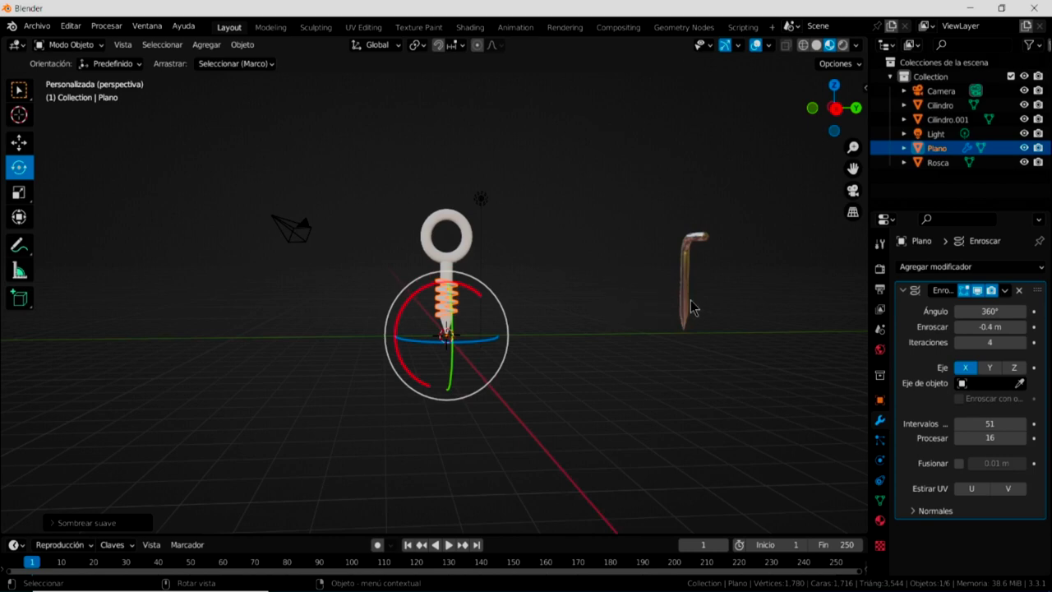
- Move the Cilindro L-hook about 9.08 m along Y so it stands beside the eye screw
scroll(691, 308, down, 2)
click(623, 302)
click(608, 293)
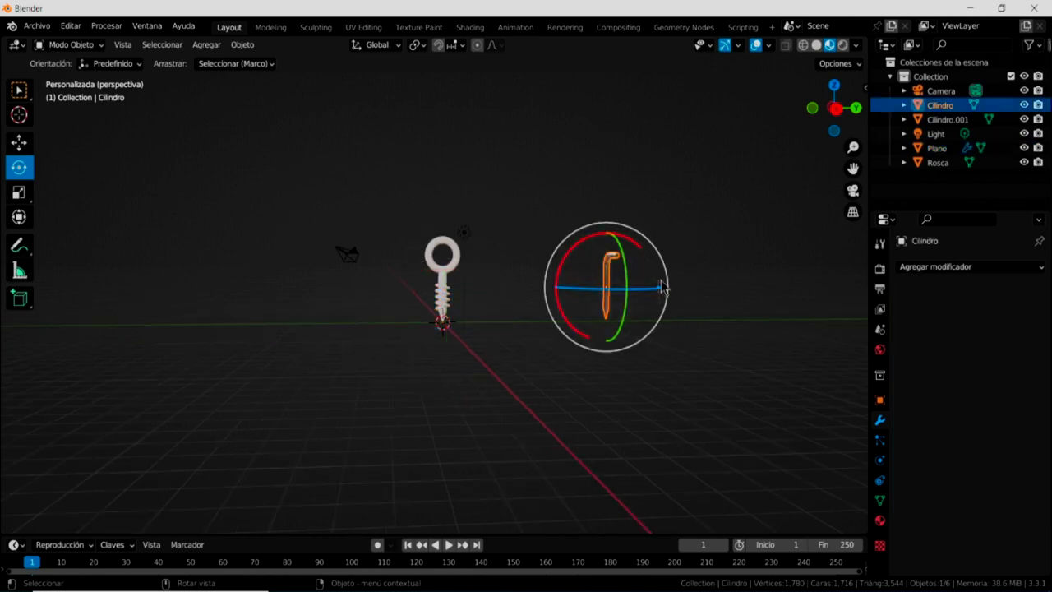
key(shift+space)
key(g)
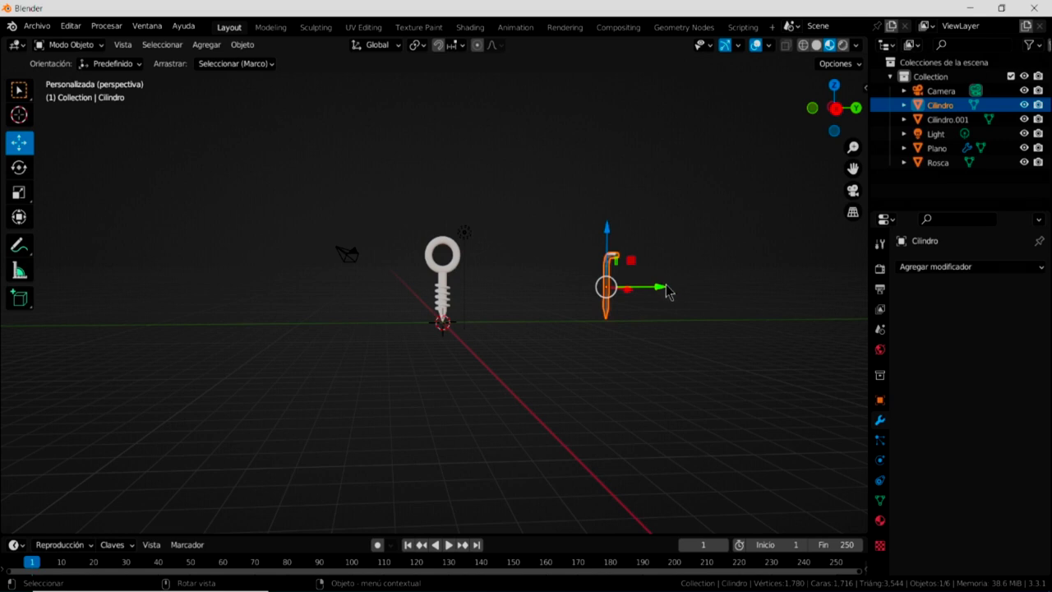
drag(662, 297, 486, 269)
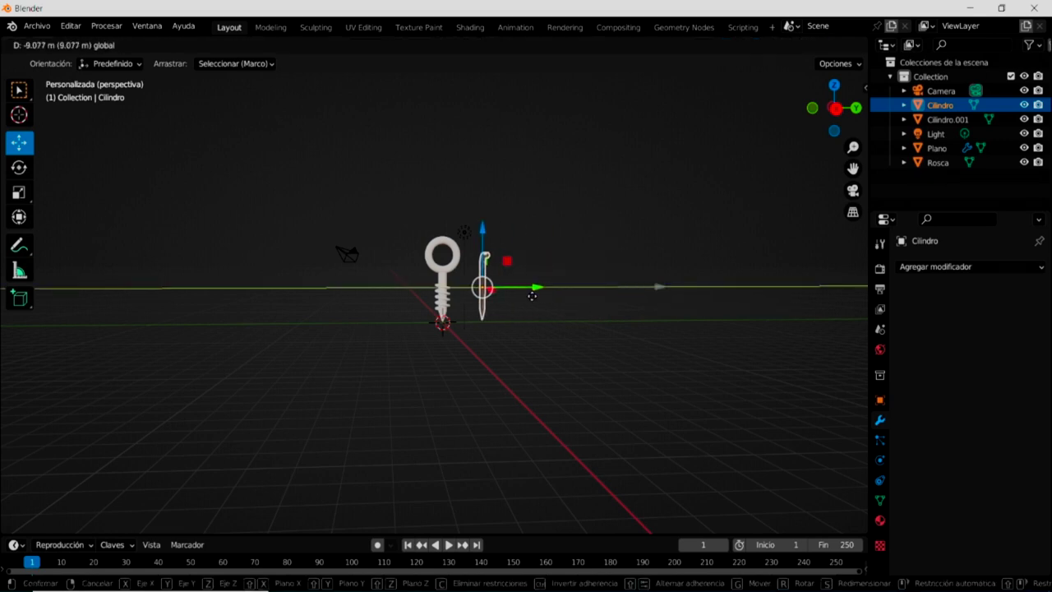
scroll(486, 269, up, 3)
scroll(486, 269, up, 1)
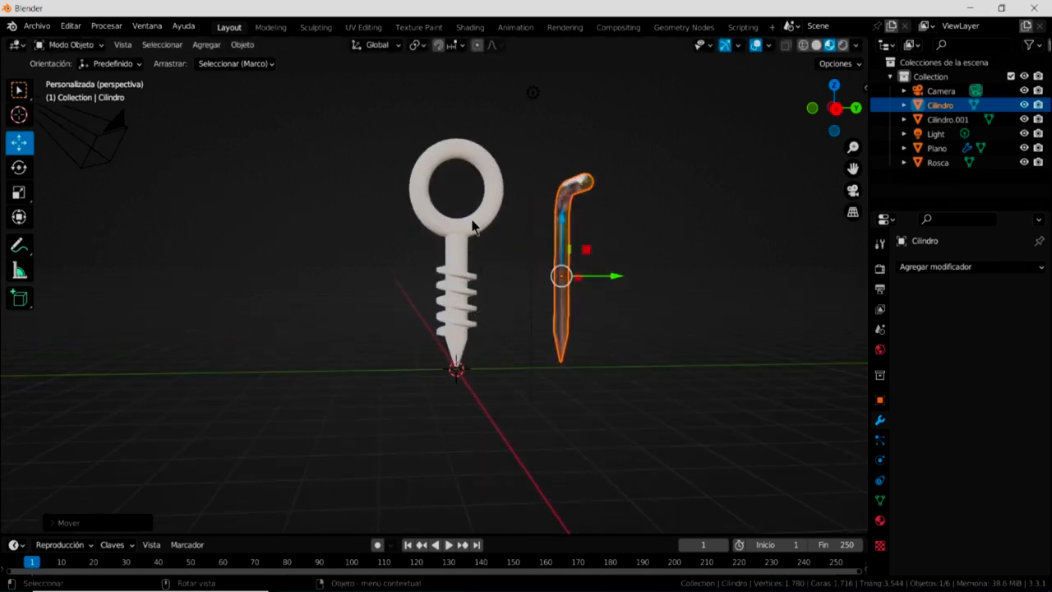
click(465, 232)
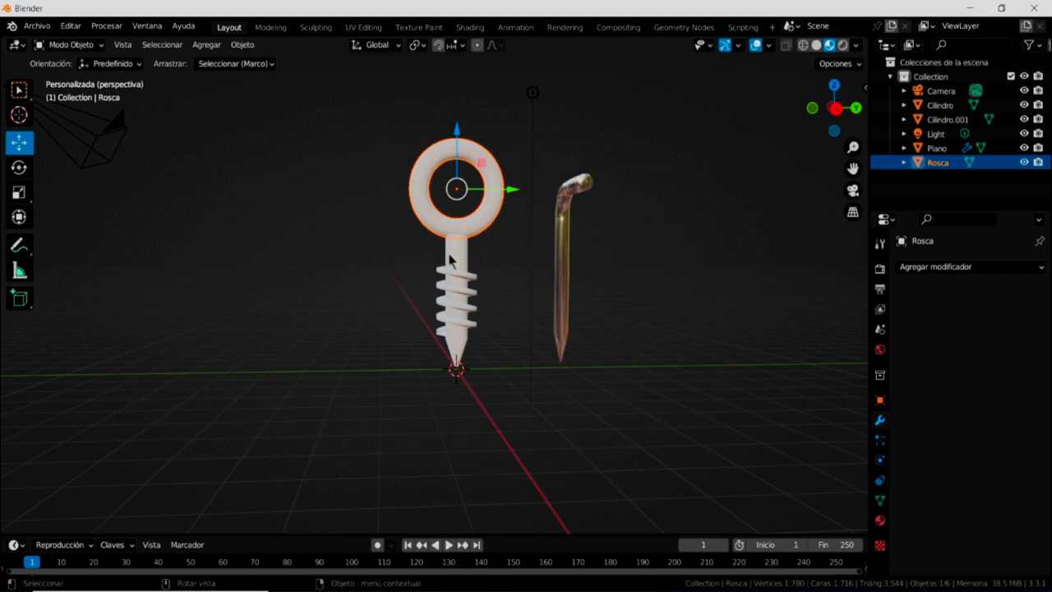
click(880, 522)
- Assign Material.001 to the Rosca ring, Cilindro.001 shaft and Plano thread coil
click(904, 327)
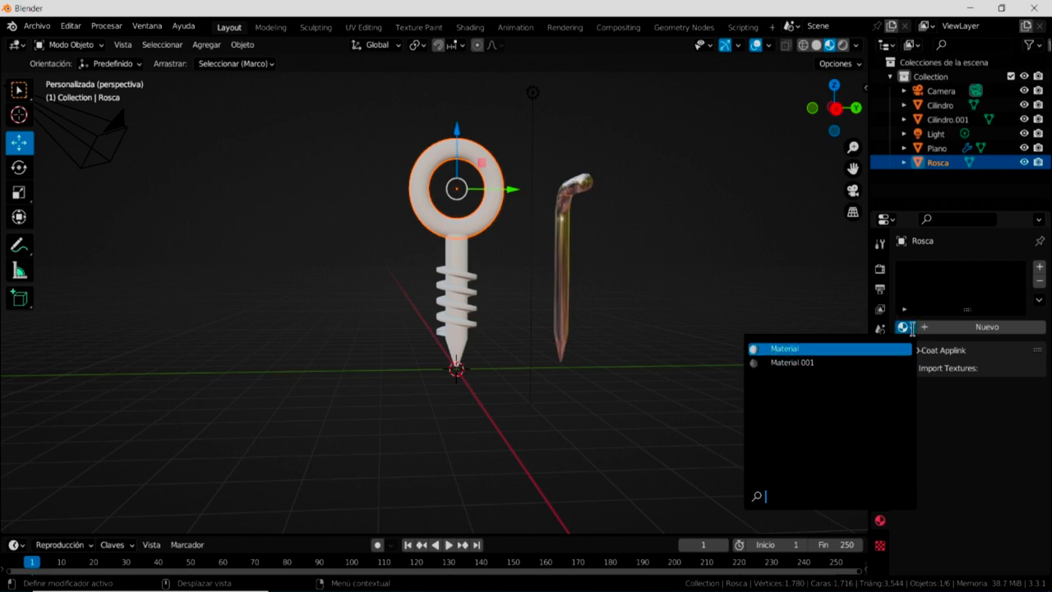
click(824, 363)
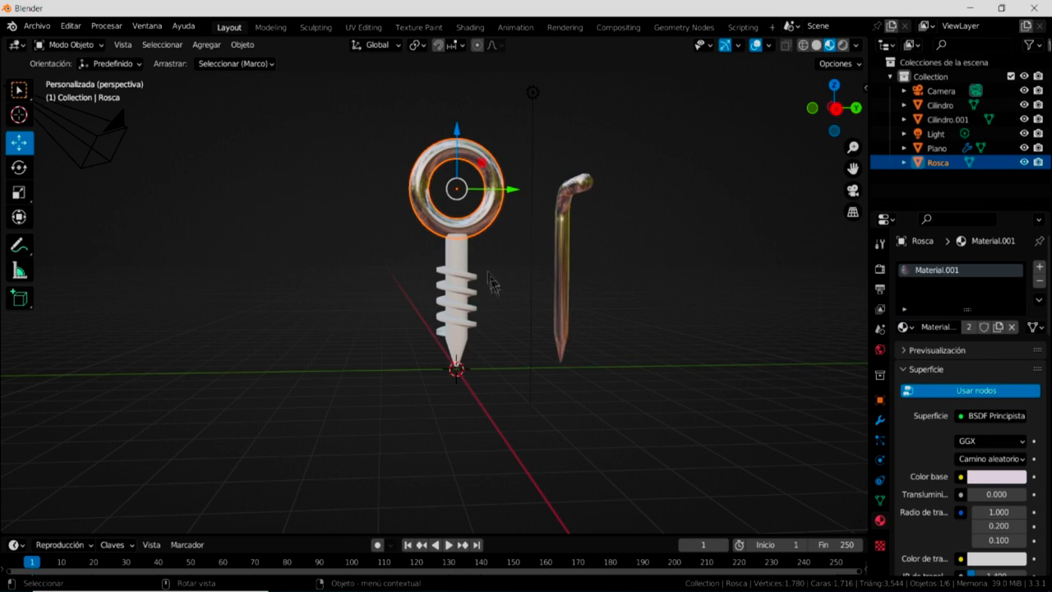
click(458, 267)
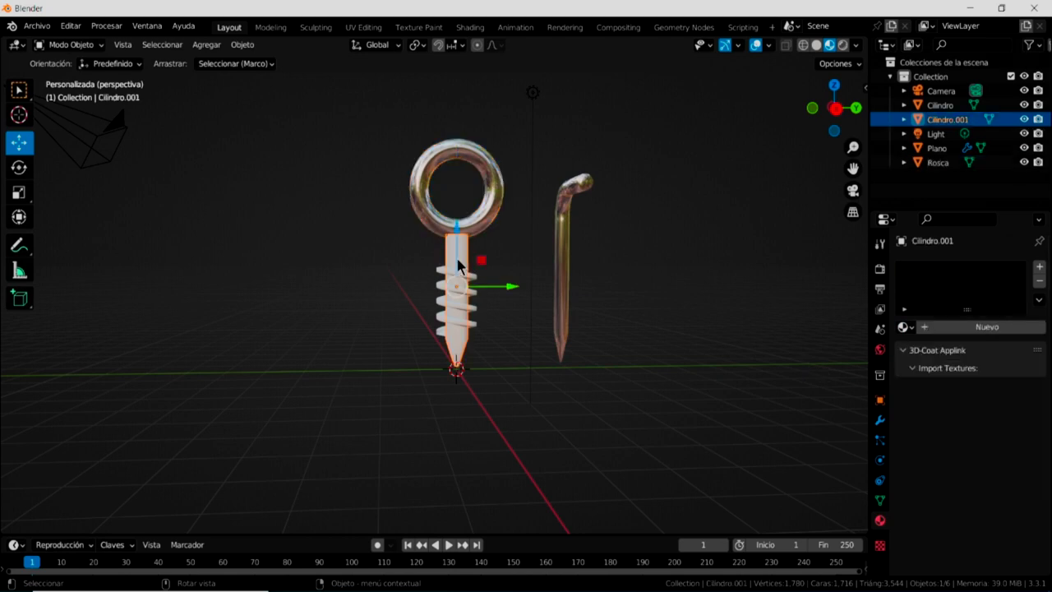
click(904, 327)
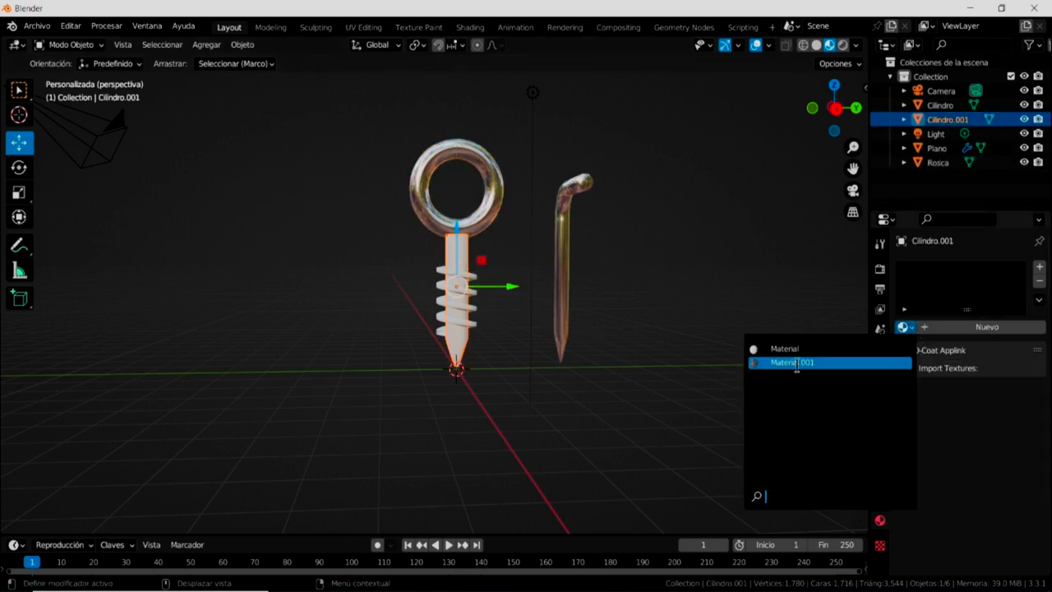
click(792, 363)
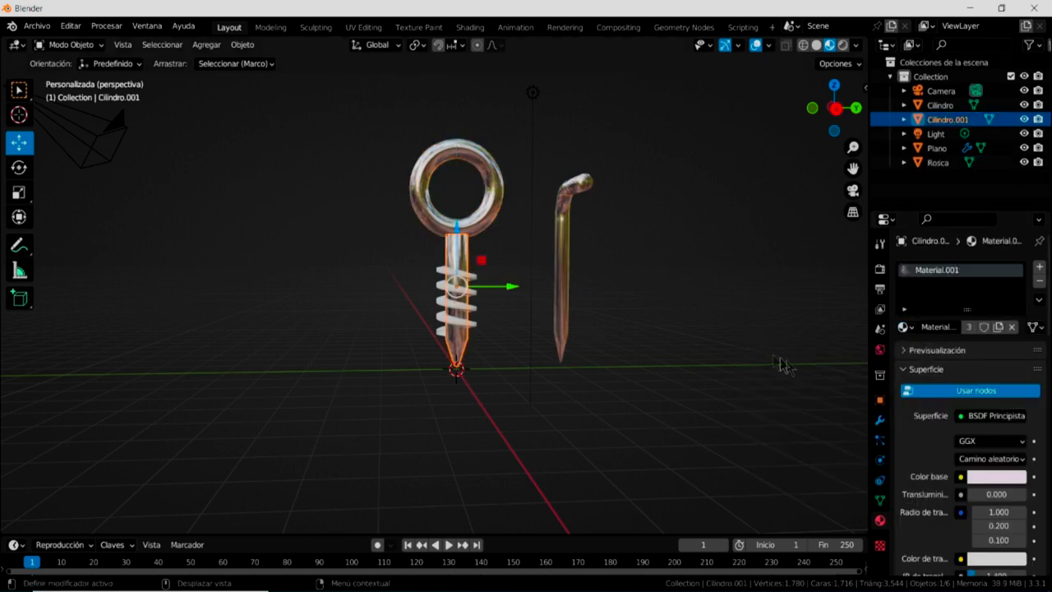
click(452, 316)
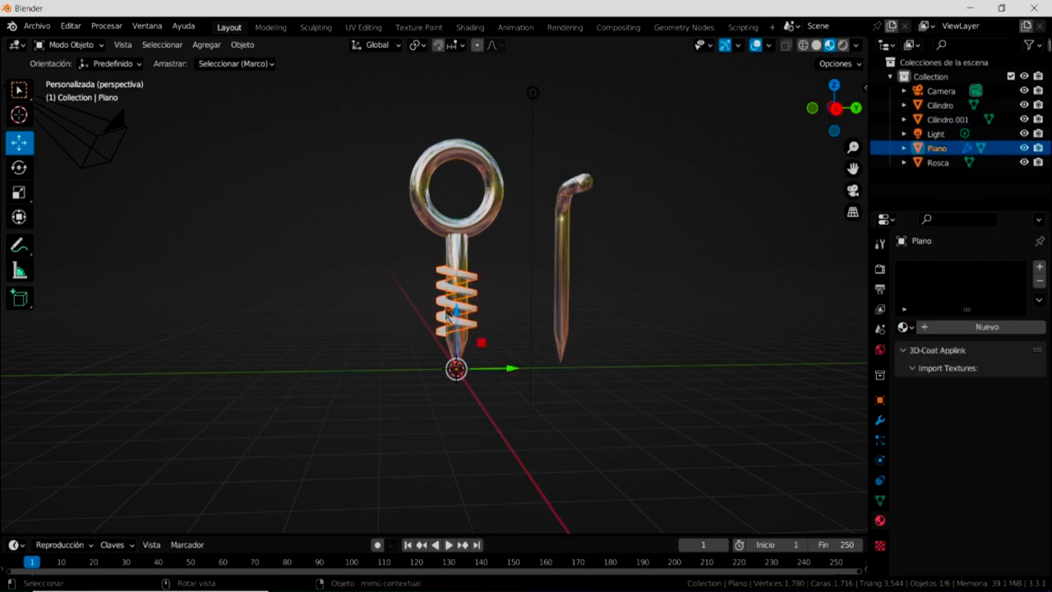
click(907, 328)
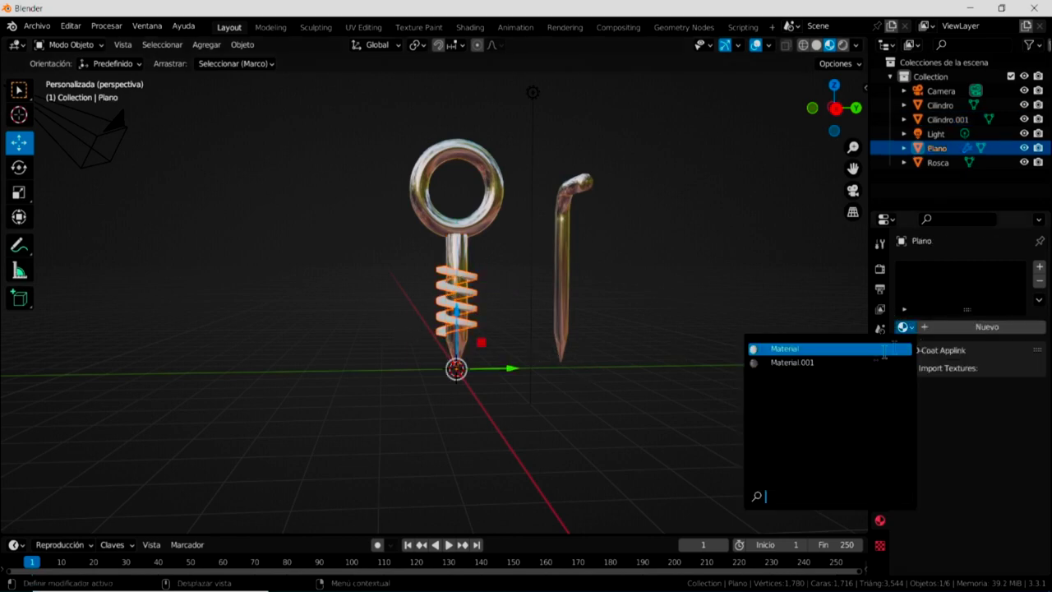
click(795, 362)
- Orbit around the screw and hook, then reselect the Plano thread and view its modifiers
click(528, 324)
mouse_move(668, 288)
middle_down()
mouse_move(556, 315)
mouse_move(418, 312)
mouse_move(646, 282)
mouse_move(715, 291)
mouse_move(695, 313)
mouse_move(603, 320)
middle_up()
click(456, 311)
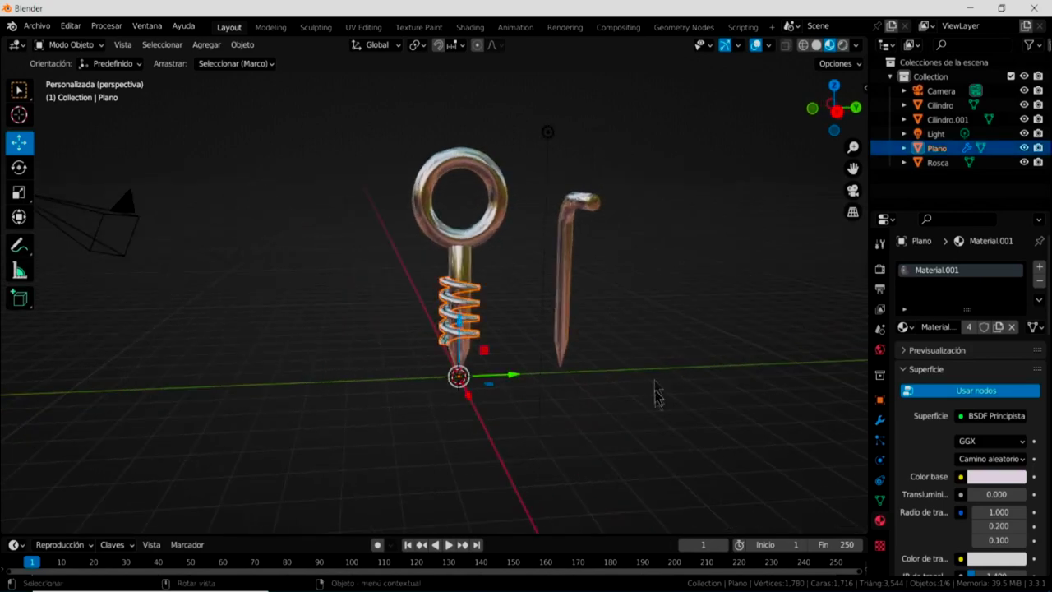
click(880, 420)
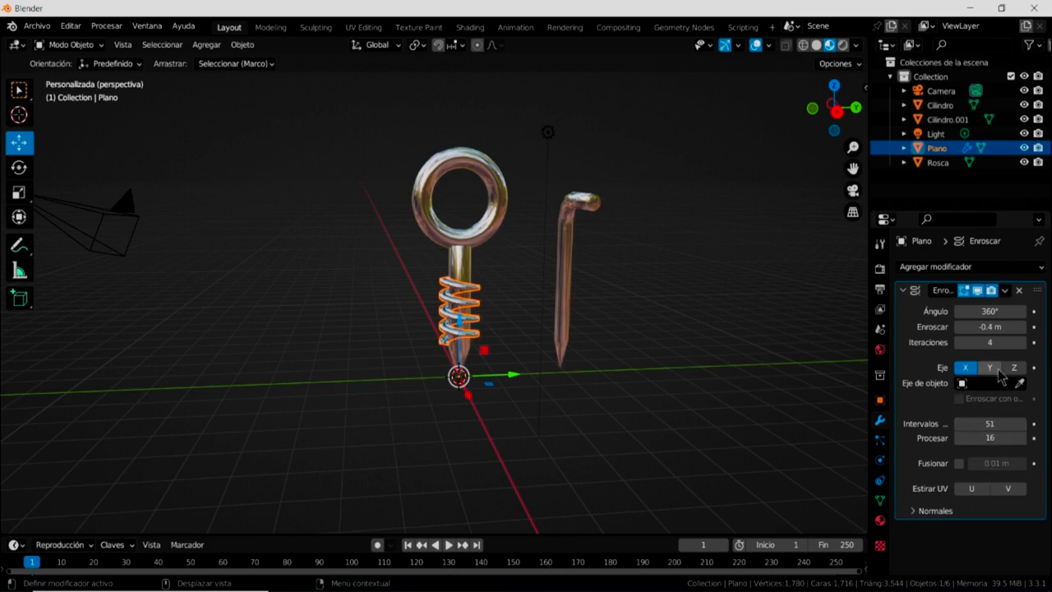
click(643, 333)
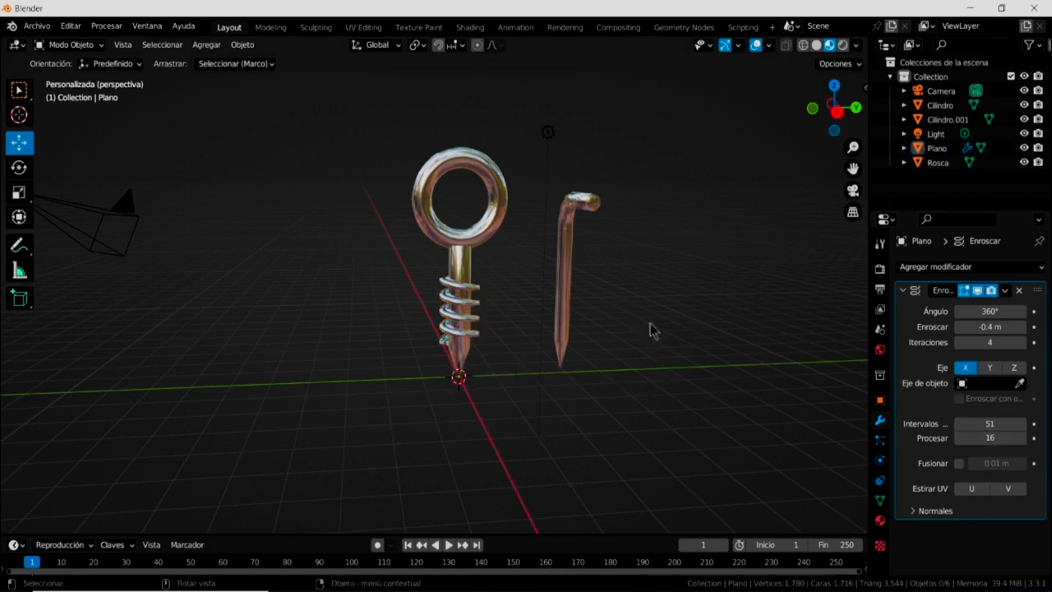
middle_drag(646, 326, 586, 347)
scroll(528, 369, up, 1)
scroll(530, 362, up, 3)
scroll(532, 359, up, 2)
scroll(532, 359, down, 2)
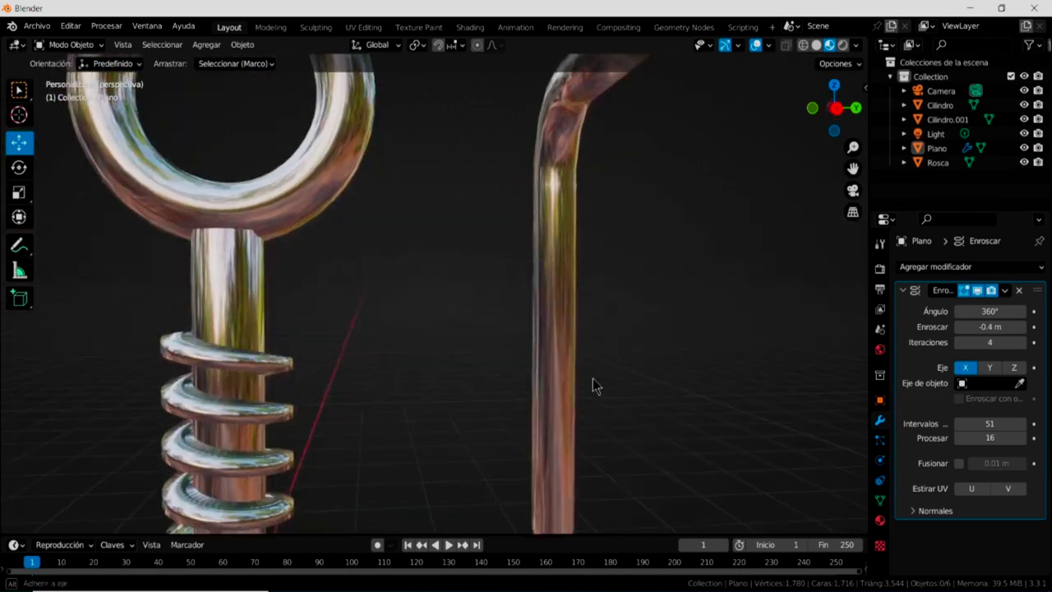
scroll(593, 380, up, 3)
scroll(593, 380, down, 2)
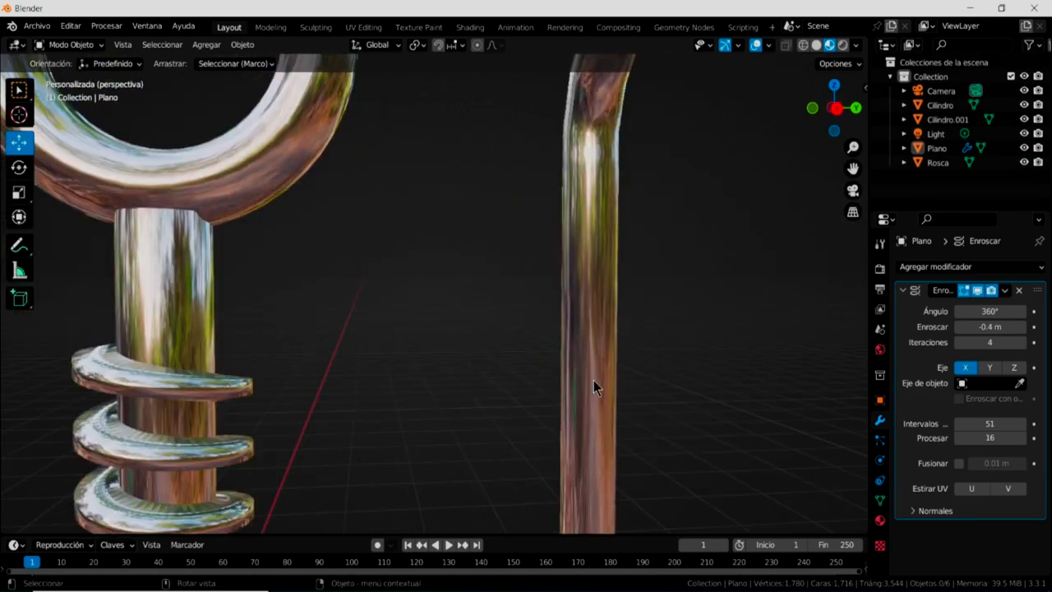
scroll(593, 380, down, 3)
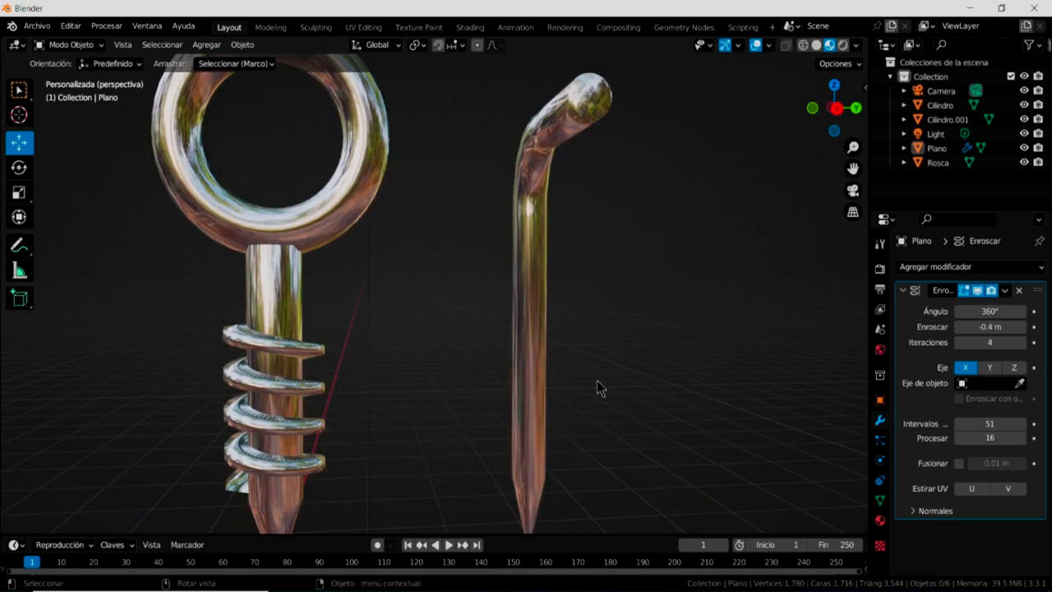
scroll(597, 387, down, 5)
mouse_move(552, 362)
middle_down()
mouse_move(571, 382)
mouse_move(585, 374)
middle_up()
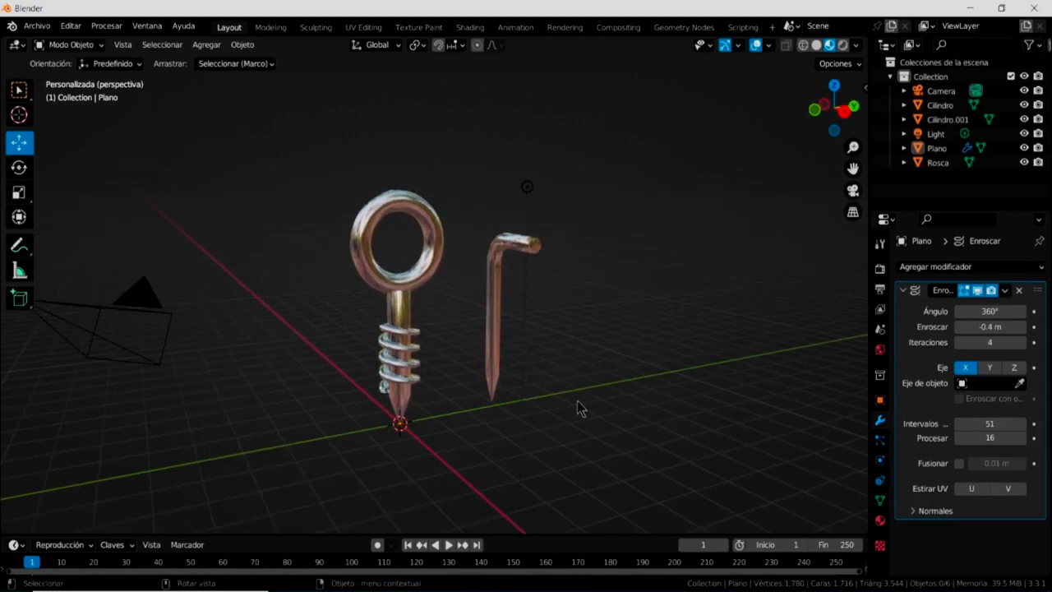
scroll(578, 400, up, 2)
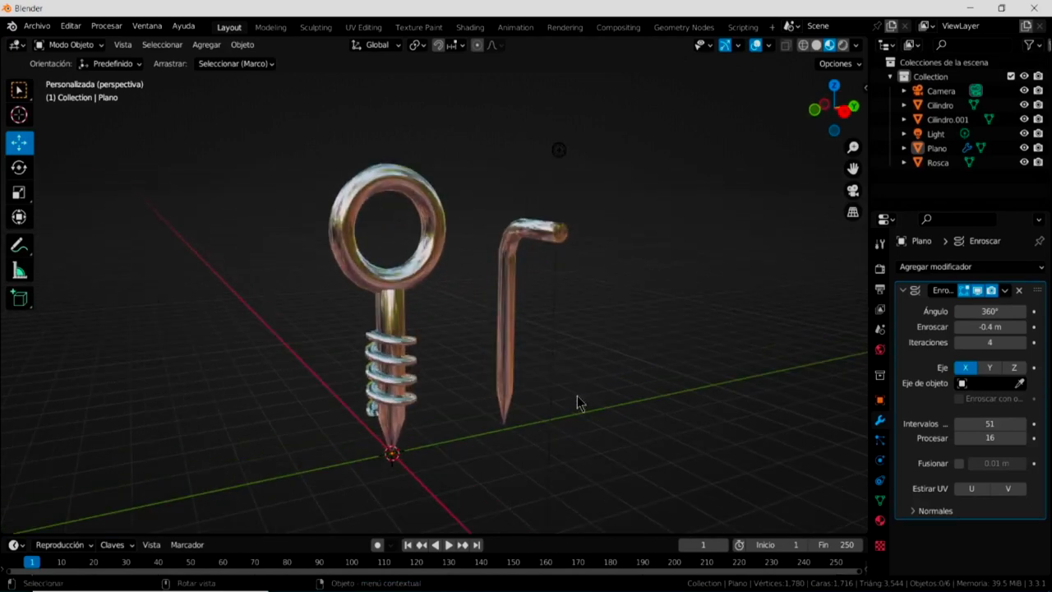
key(shift)
shift+middle_drag(578, 402, 592, 434)
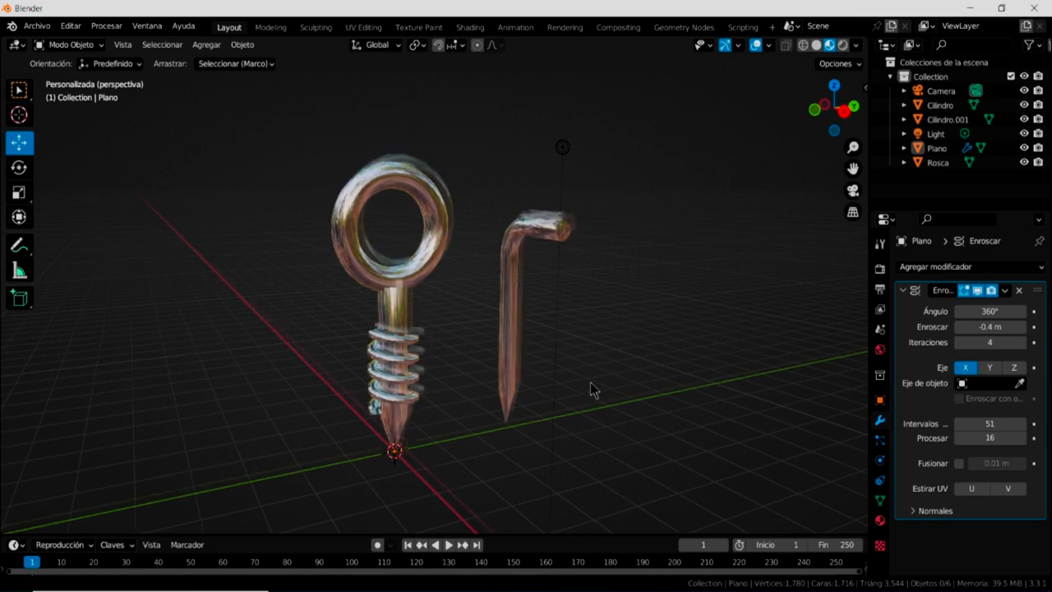